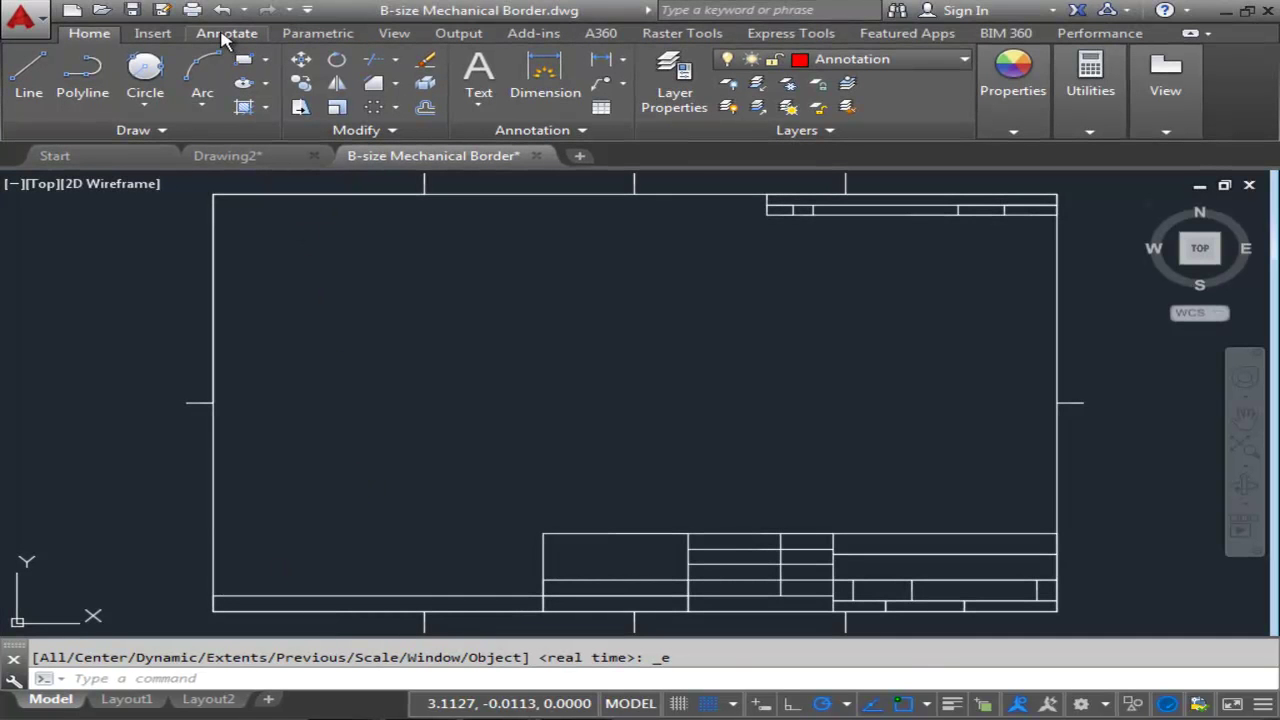
Change the font of the Standard text style to romans.shx
left_click(226, 36)
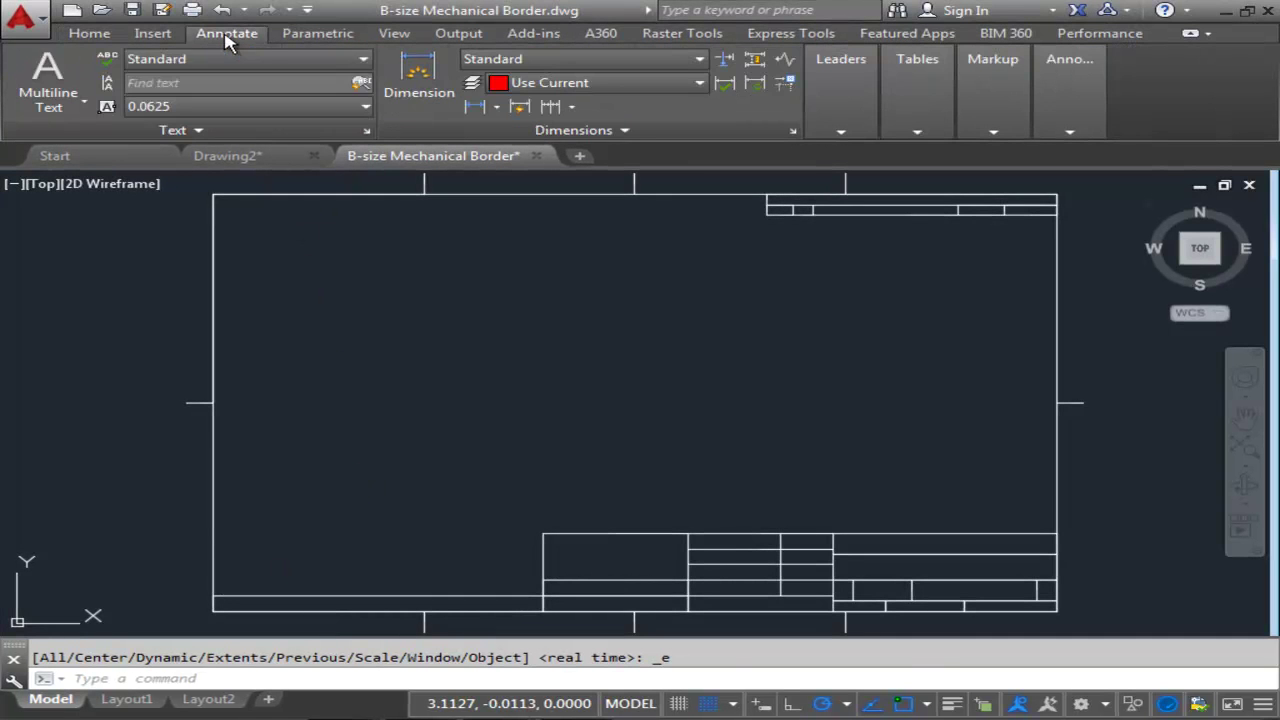
left_click(367, 132)
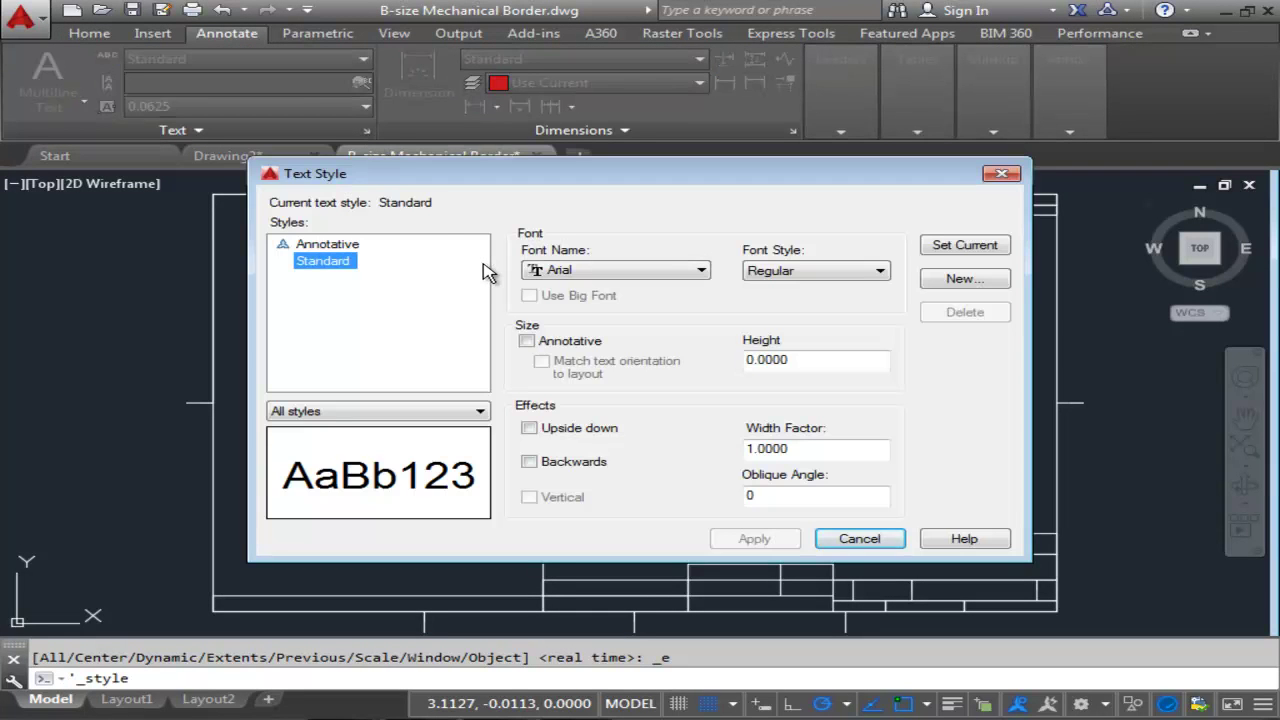
left_click(588, 271)
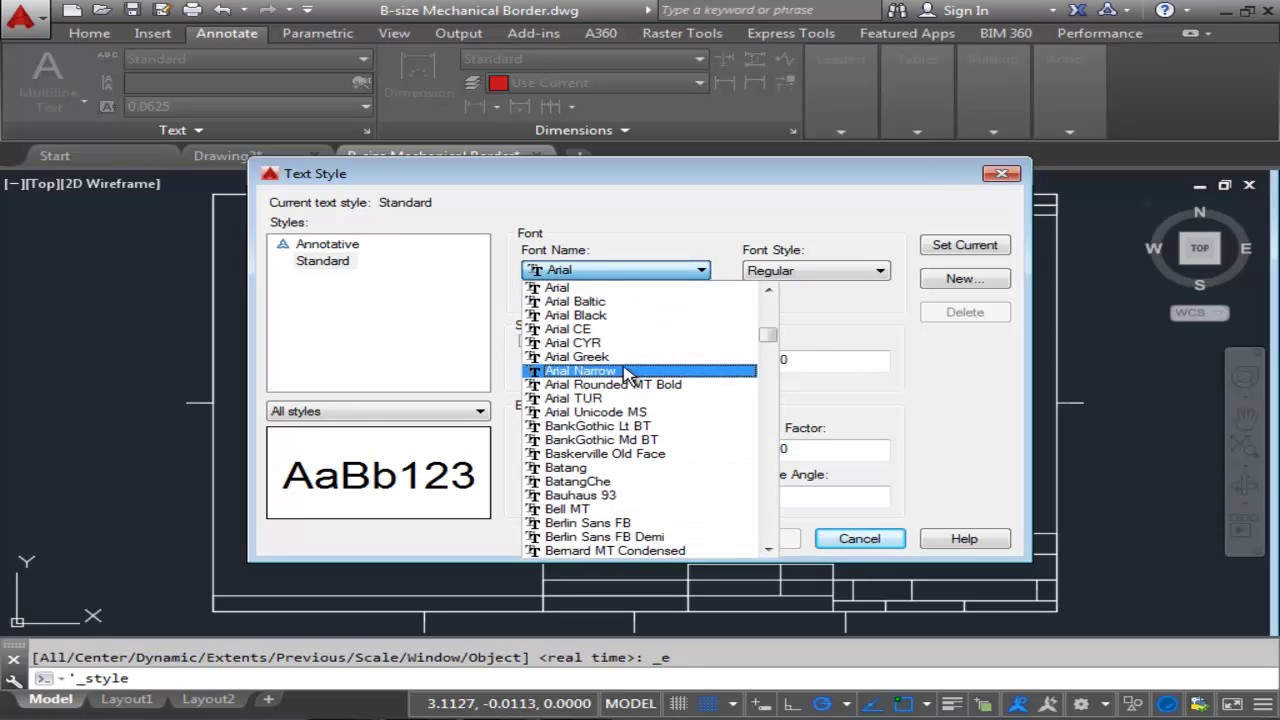
scroll(620, 400, "down", 20)
scroll(643, 480, "down", 20)
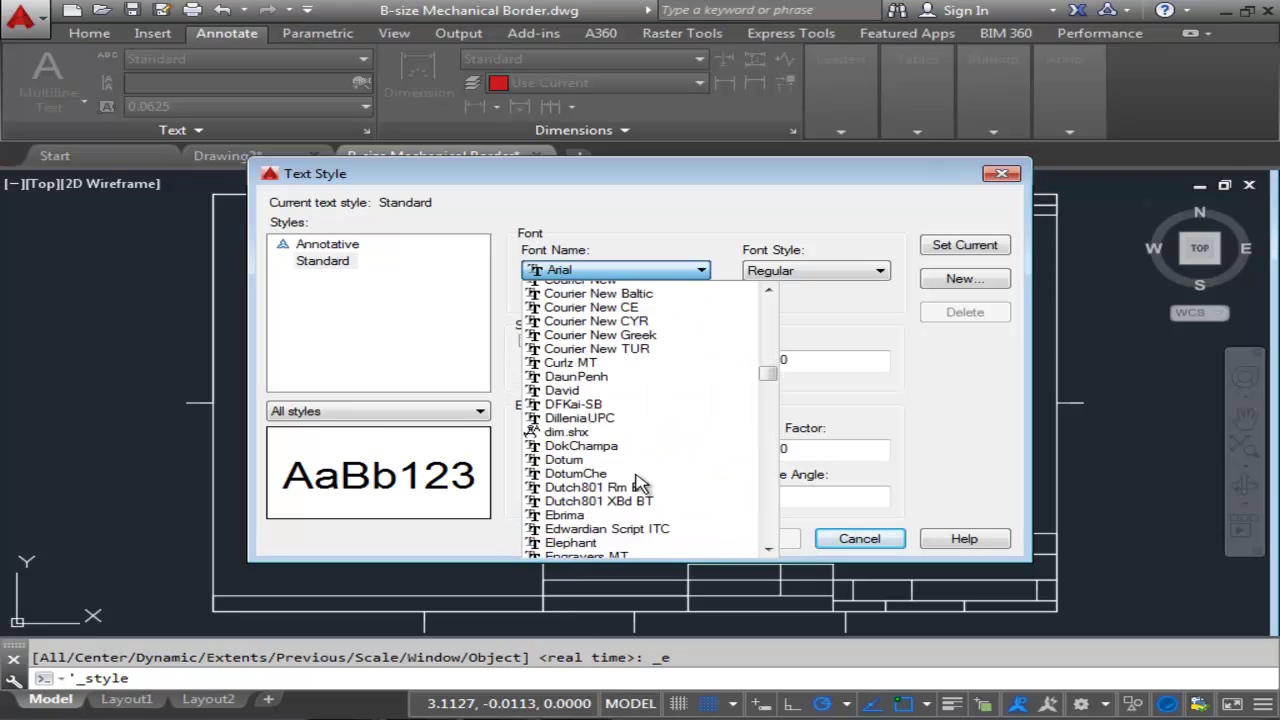
scroll(664, 432, "down", 20)
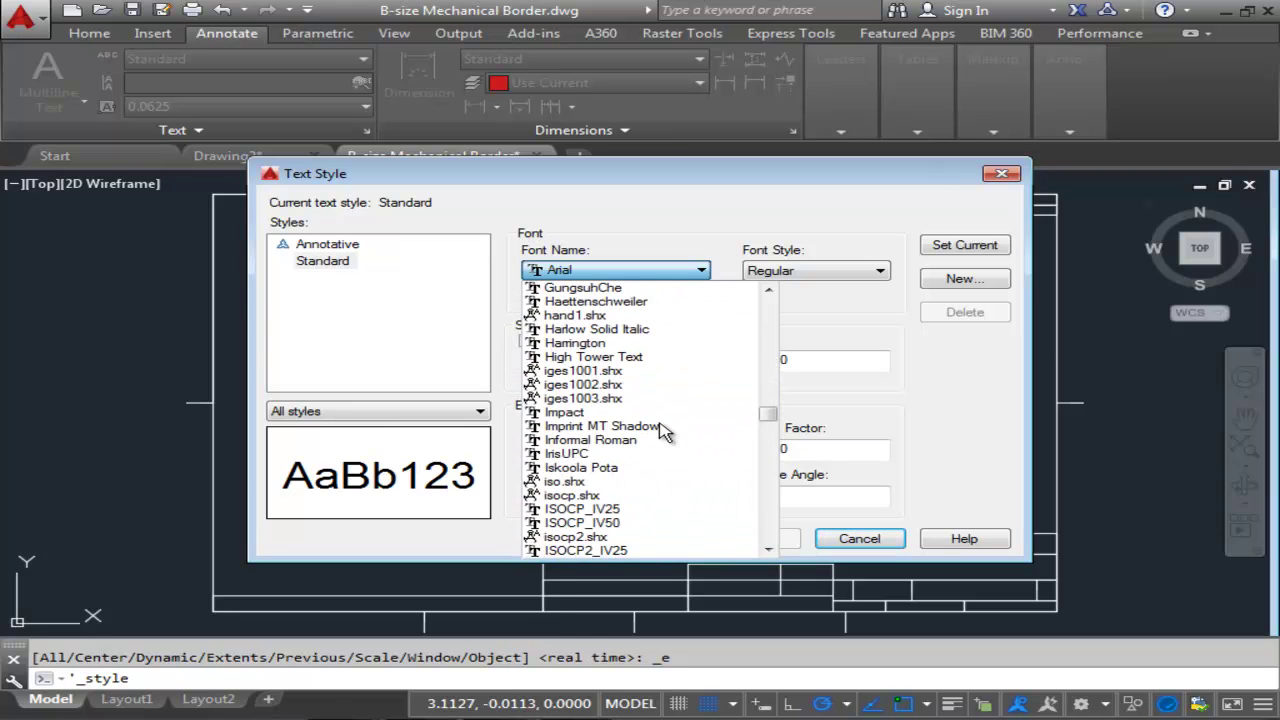
scroll(664, 432, "down", 20)
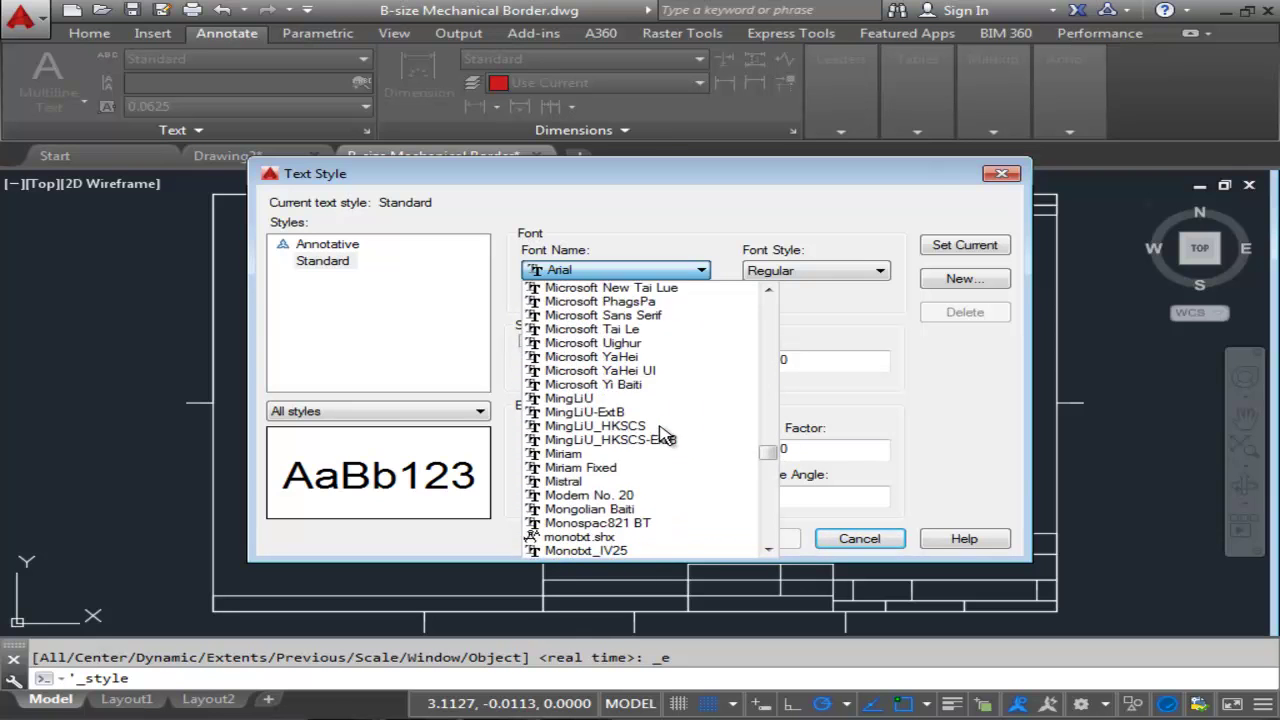
scroll(666, 429, "down", 9)
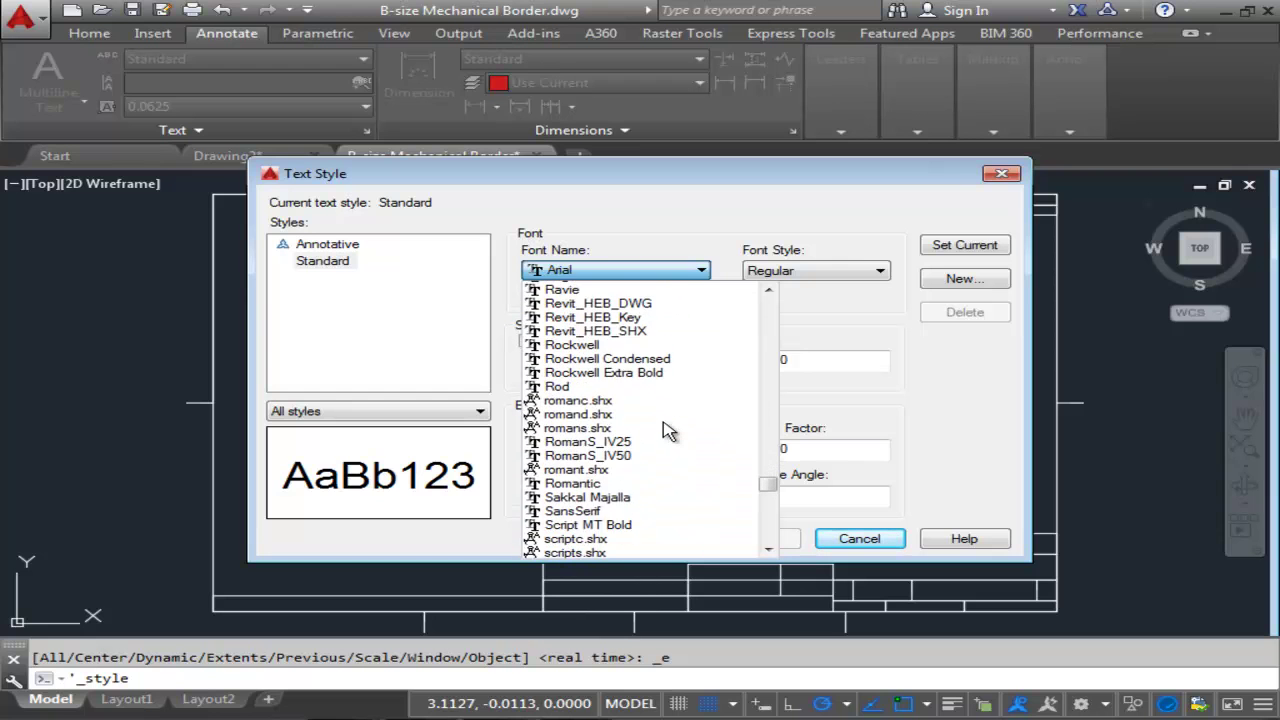
scroll(666, 429, "up", 2)
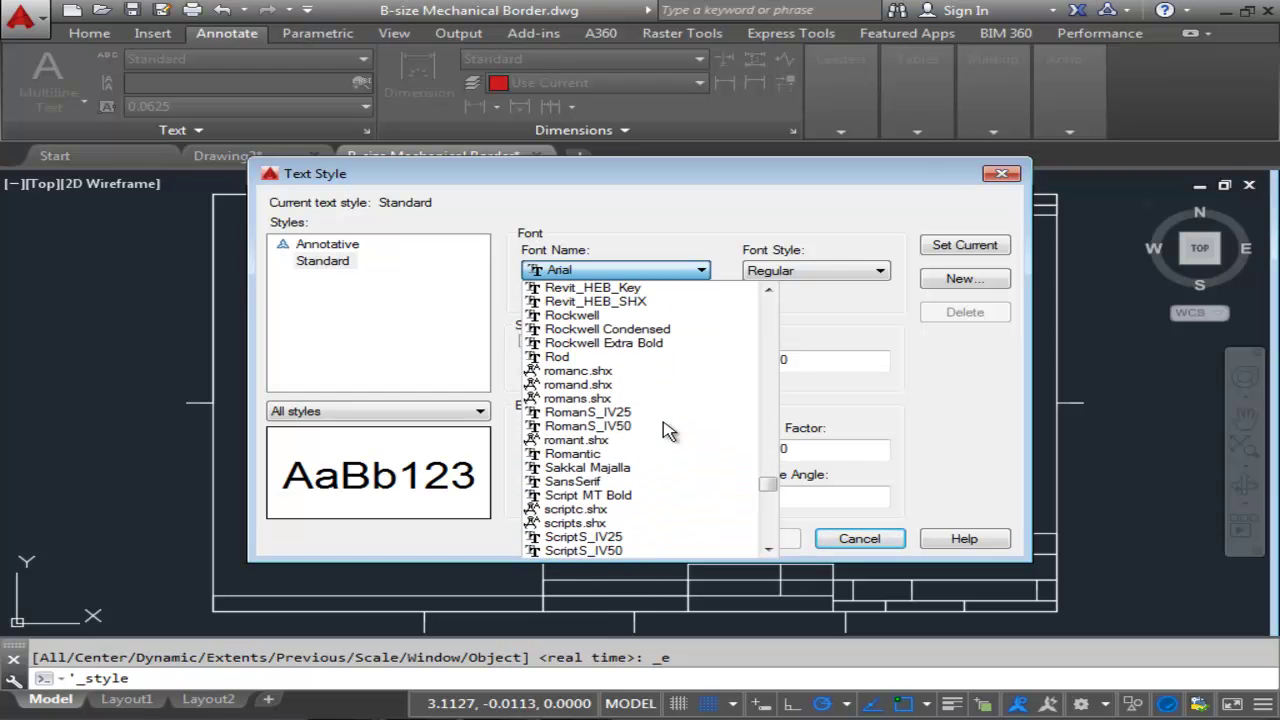
left_click(602, 401)
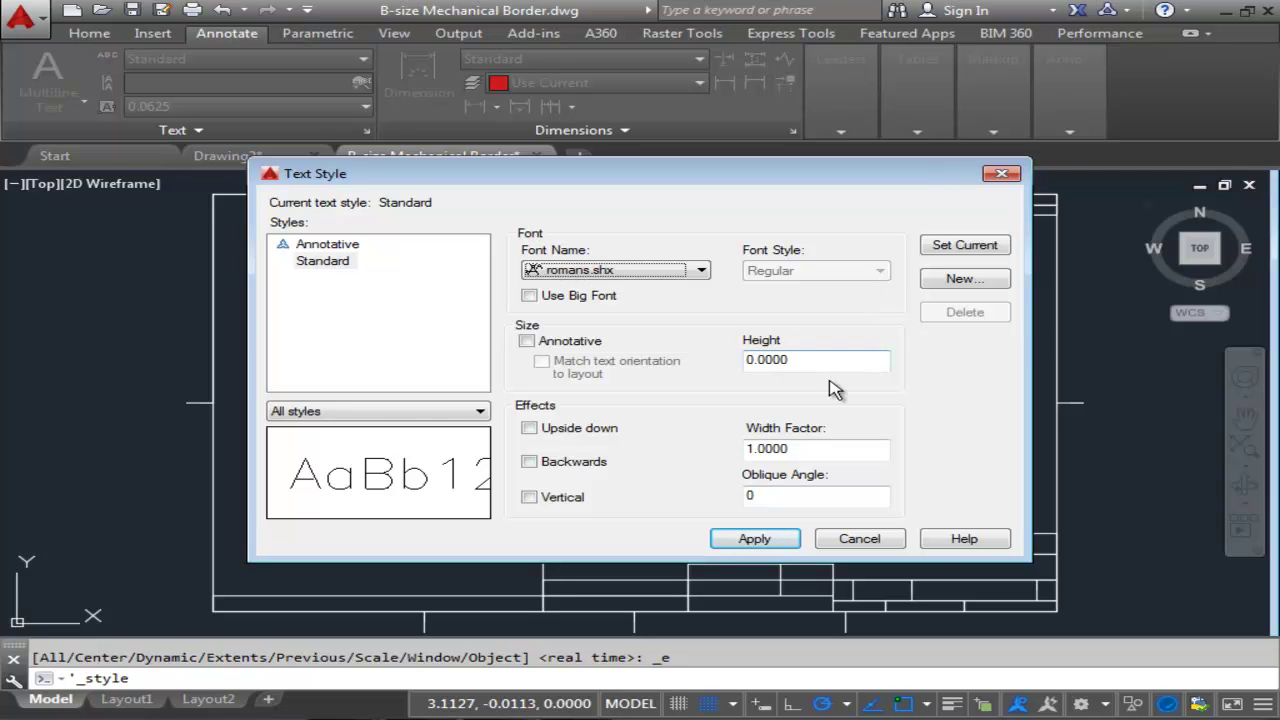
Make the modified Standard text style current, save its changes and close the text style settings
left_click(785, 360)
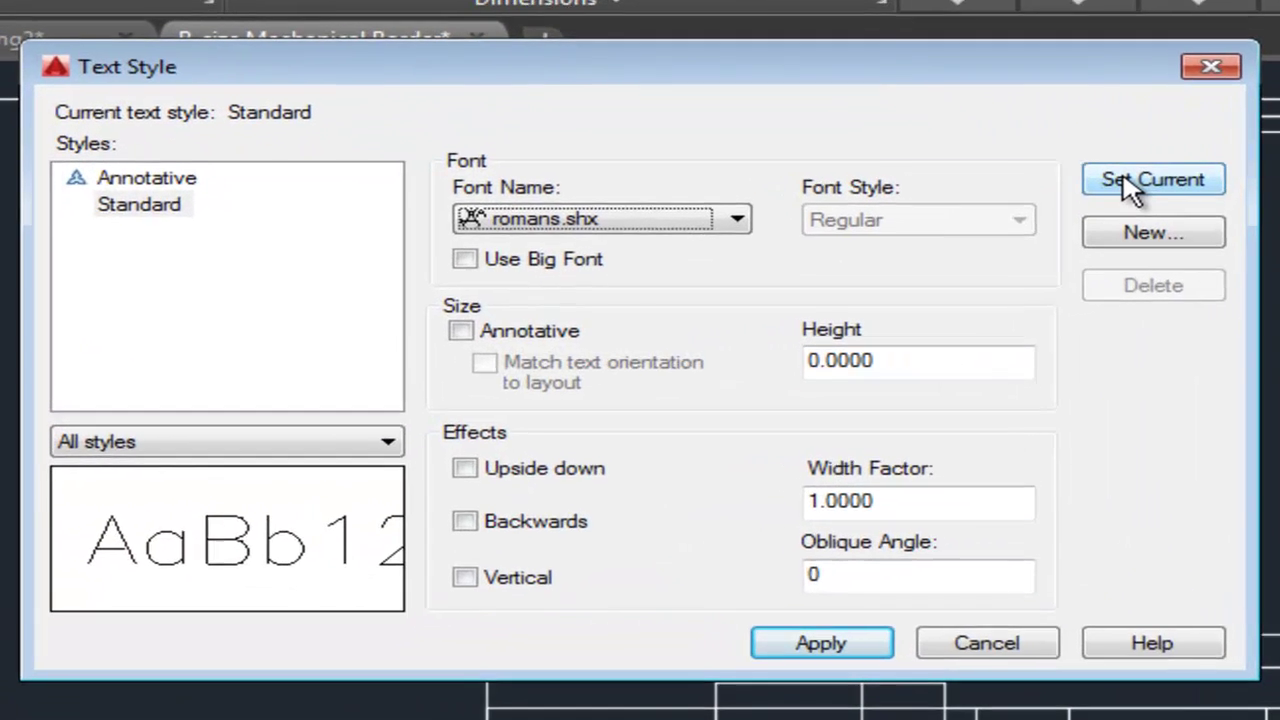
left_click(958, 247)
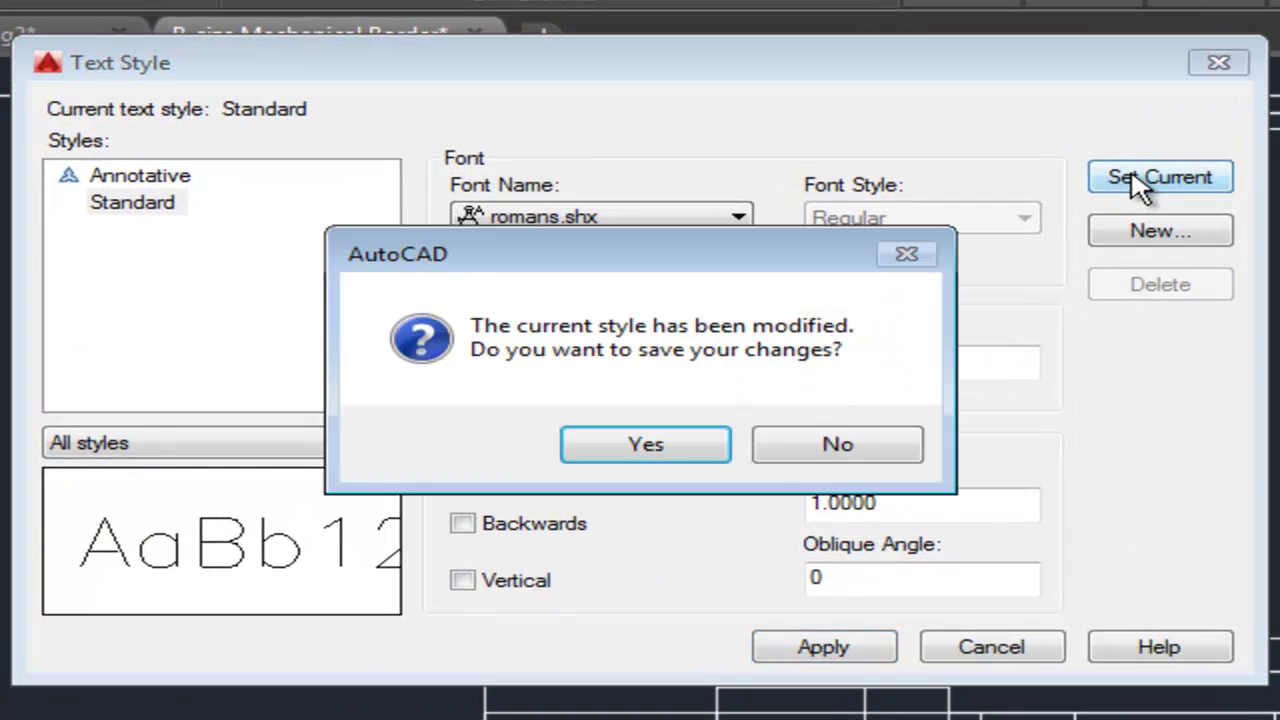
left_click(636, 441)
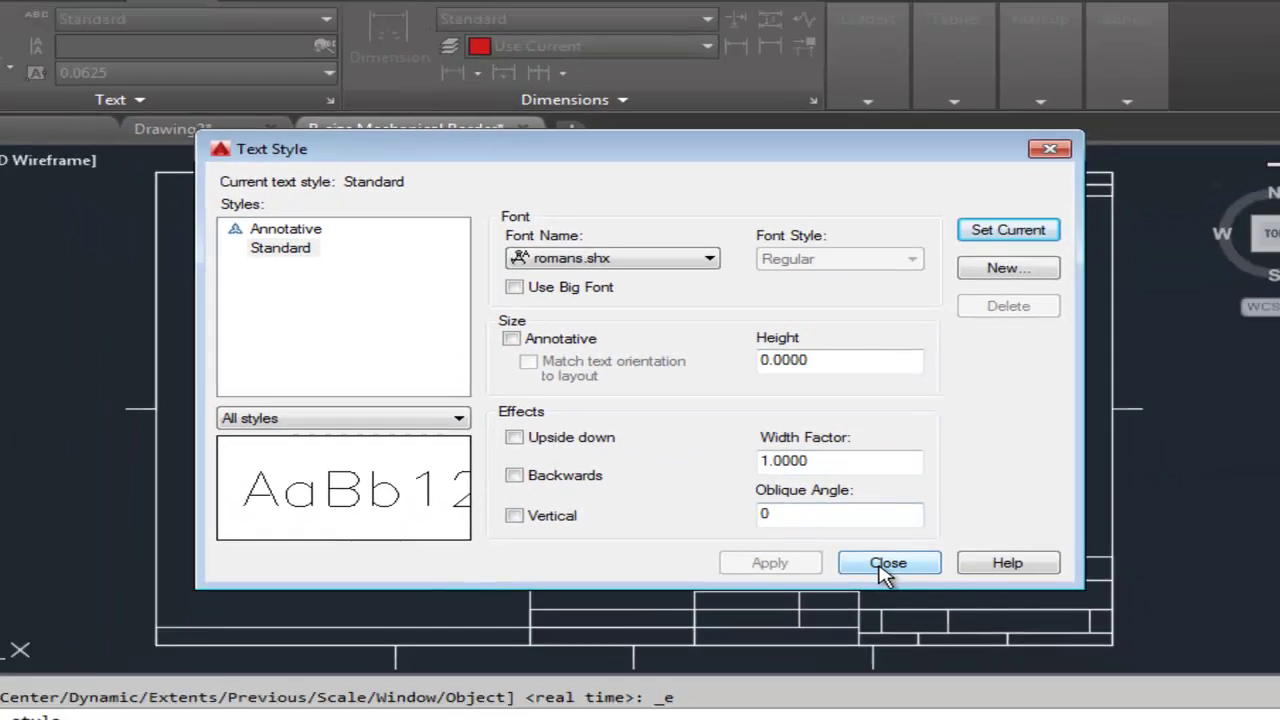
left_click(985, 645)
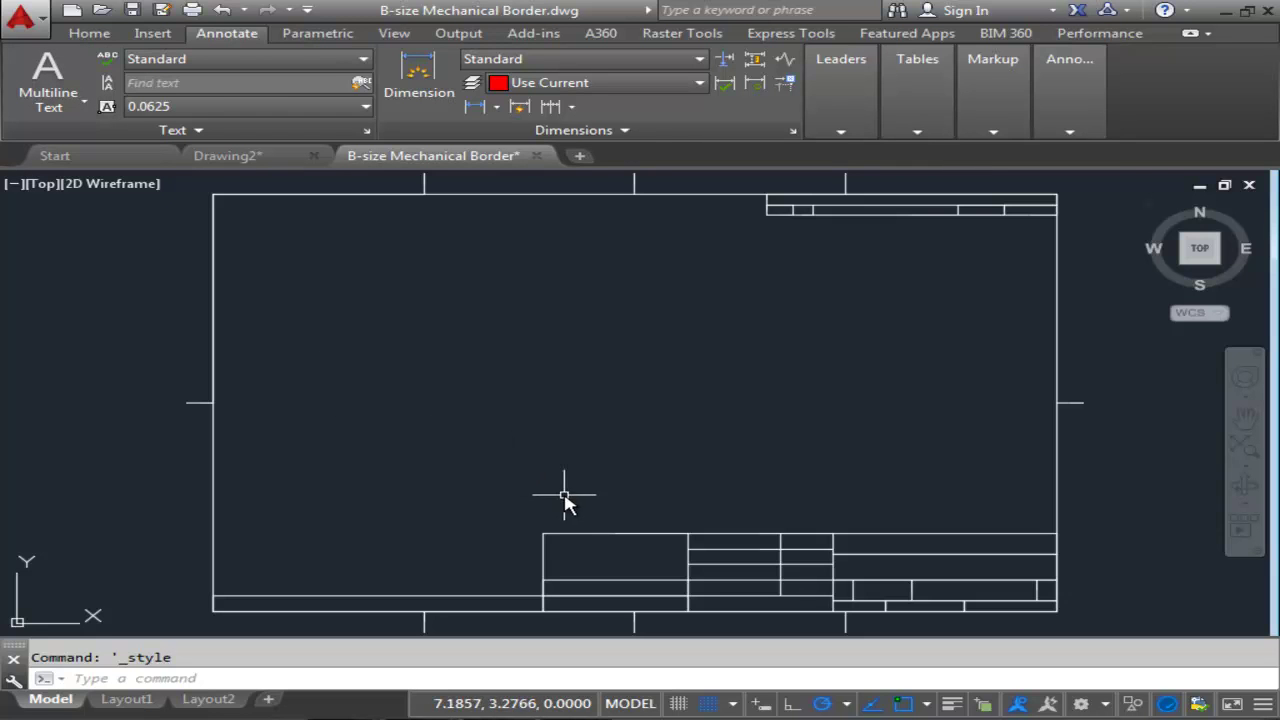
Start a single-line text for the large upper-left cell of the title block
scroll(523, 471, "up", 4)
middle_click_drag(555, 460, 325, 397)
scroll(389, 417, "down", 2)
scroll(389, 414, "up", 2)
scroll(325, 397, "down", 2)
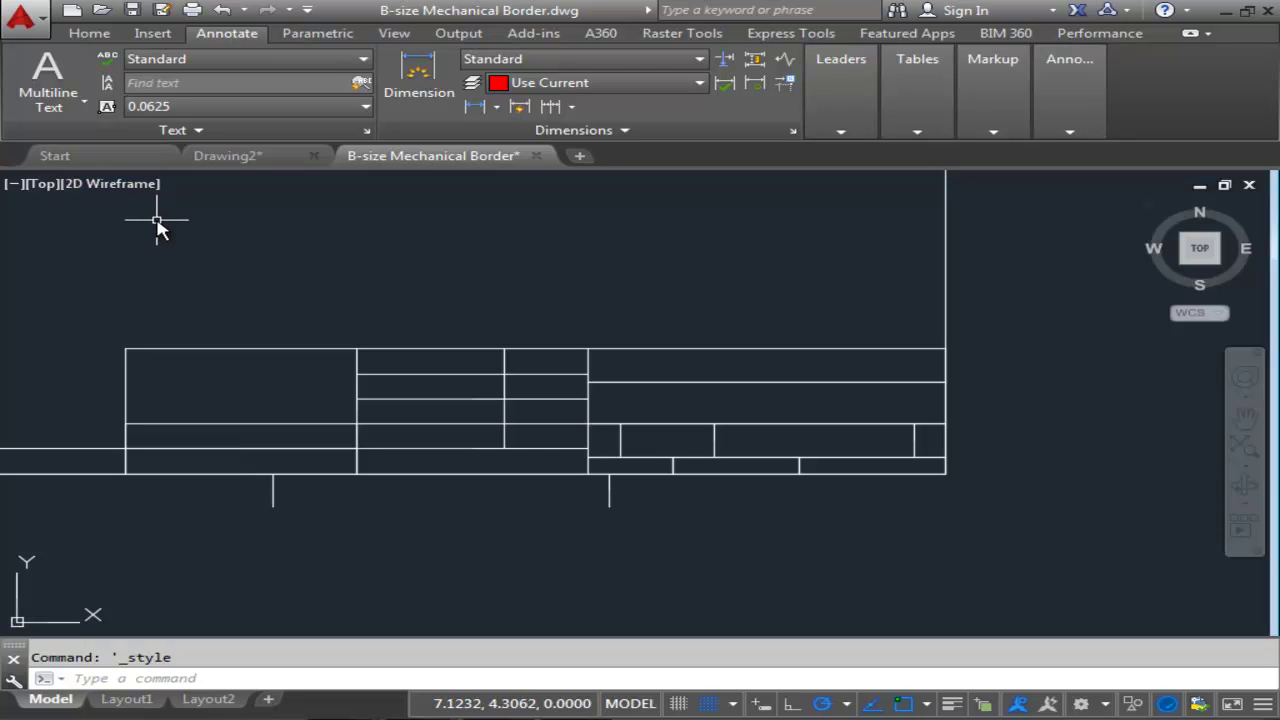
left_click(60, 110)
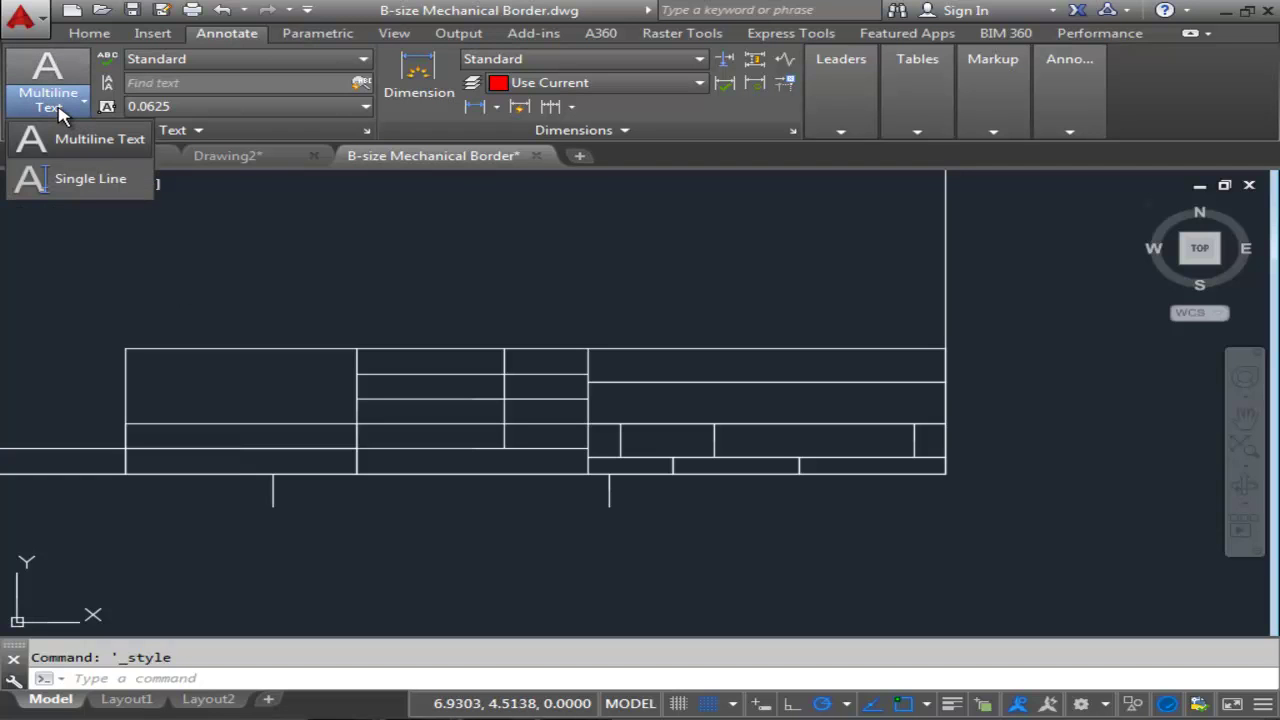
left_click(97, 182)
scroll(140, 310, "up", 2)
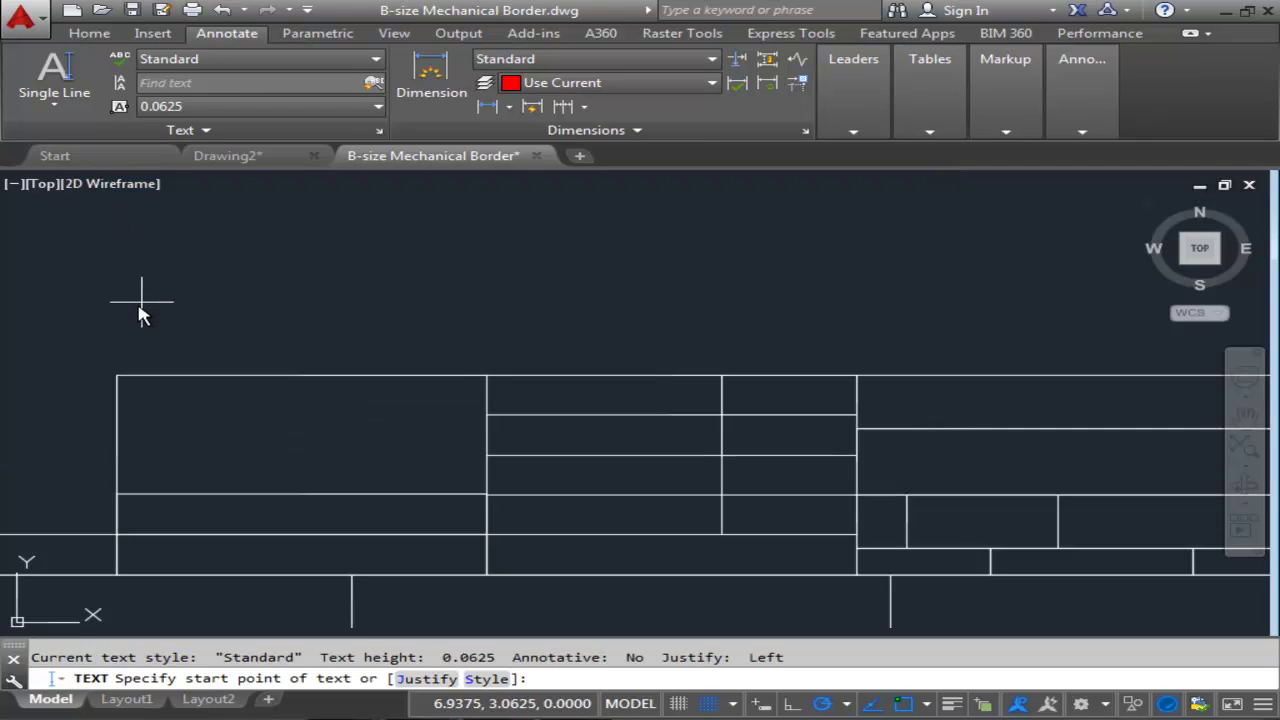
scroll(158, 305, "up", 2)
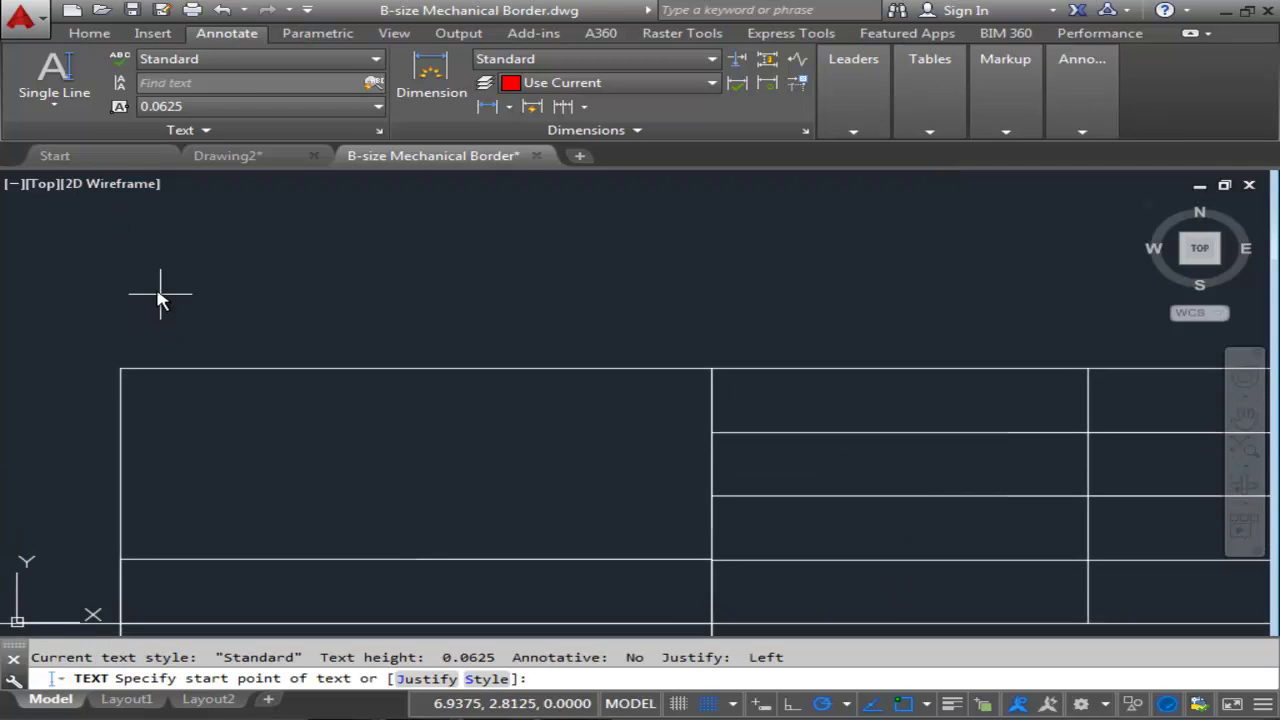
scroll(171, 410, "up", 2)
middle_click_drag(151, 409, 268, 390)
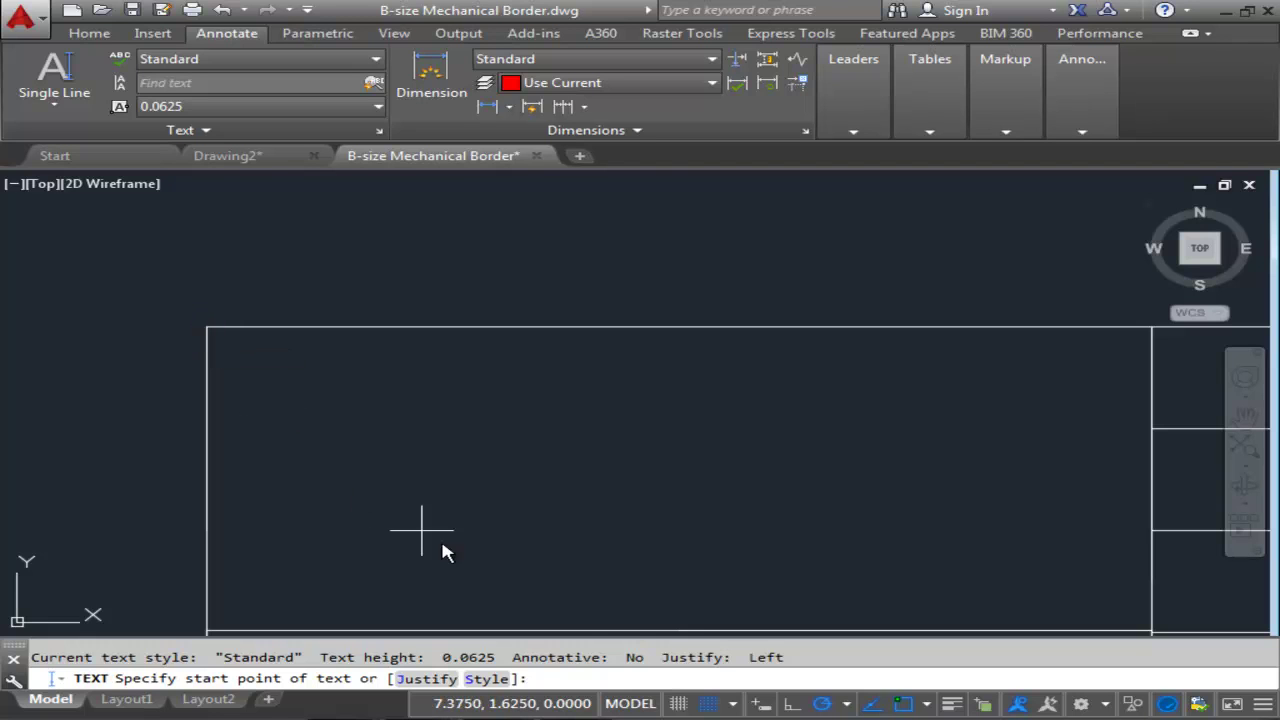
Check the snap and grid spacing in the drafting settings while keeping the text command active
right_click(714, 706)
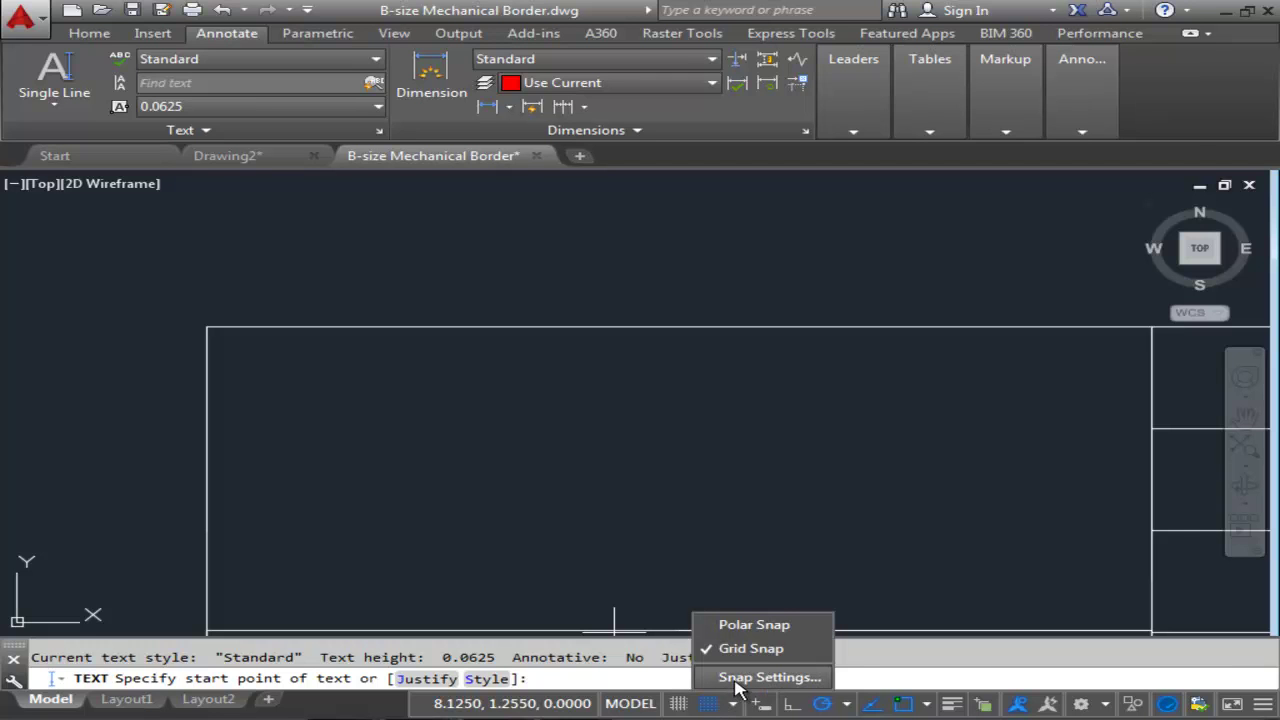
left_click(735, 680)
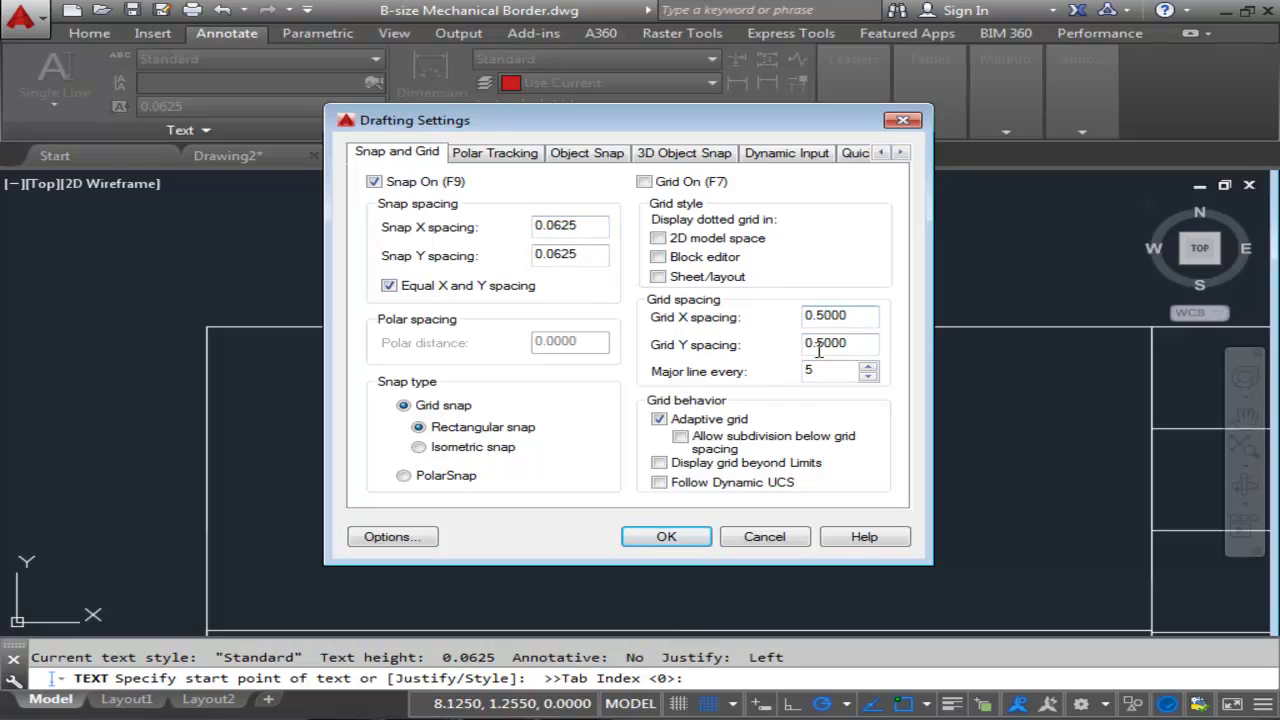
left_click(660, 537)
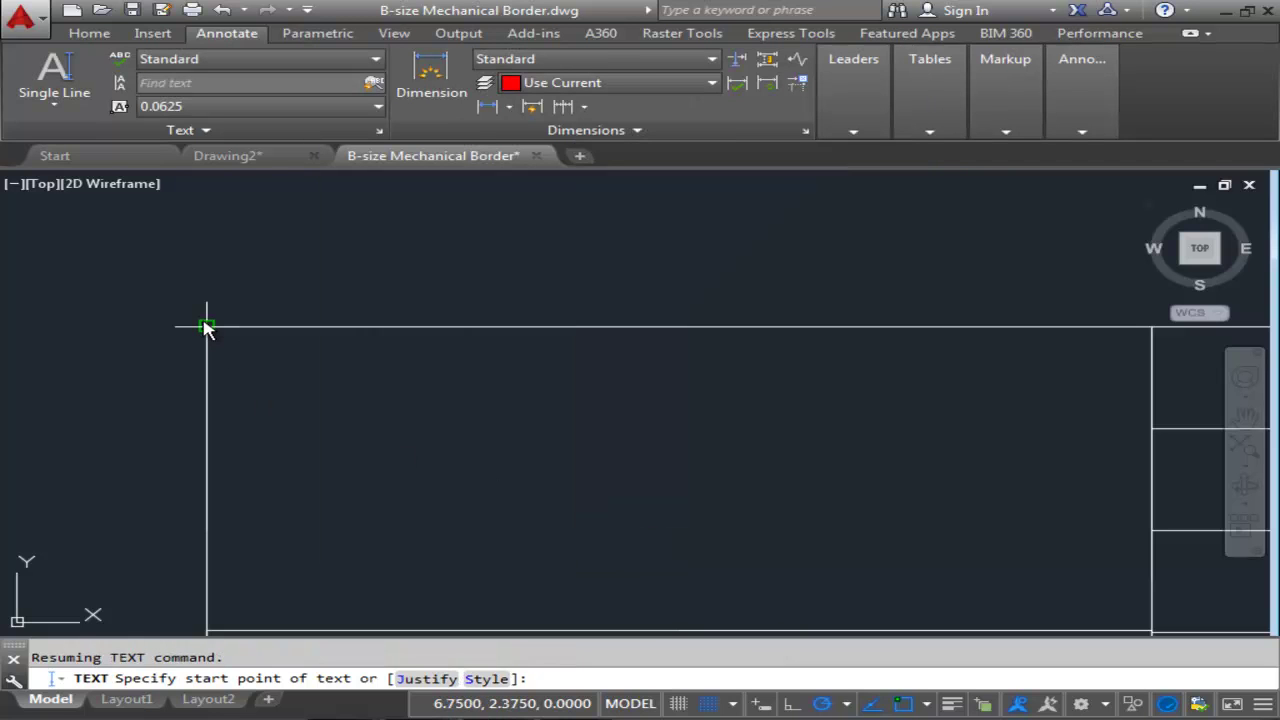
Place the text start point at 6.8125, 2.2500 inside the cell's upper-left corner, with height 1/16 and rotation 0
scroll(204, 322, "up", 2)
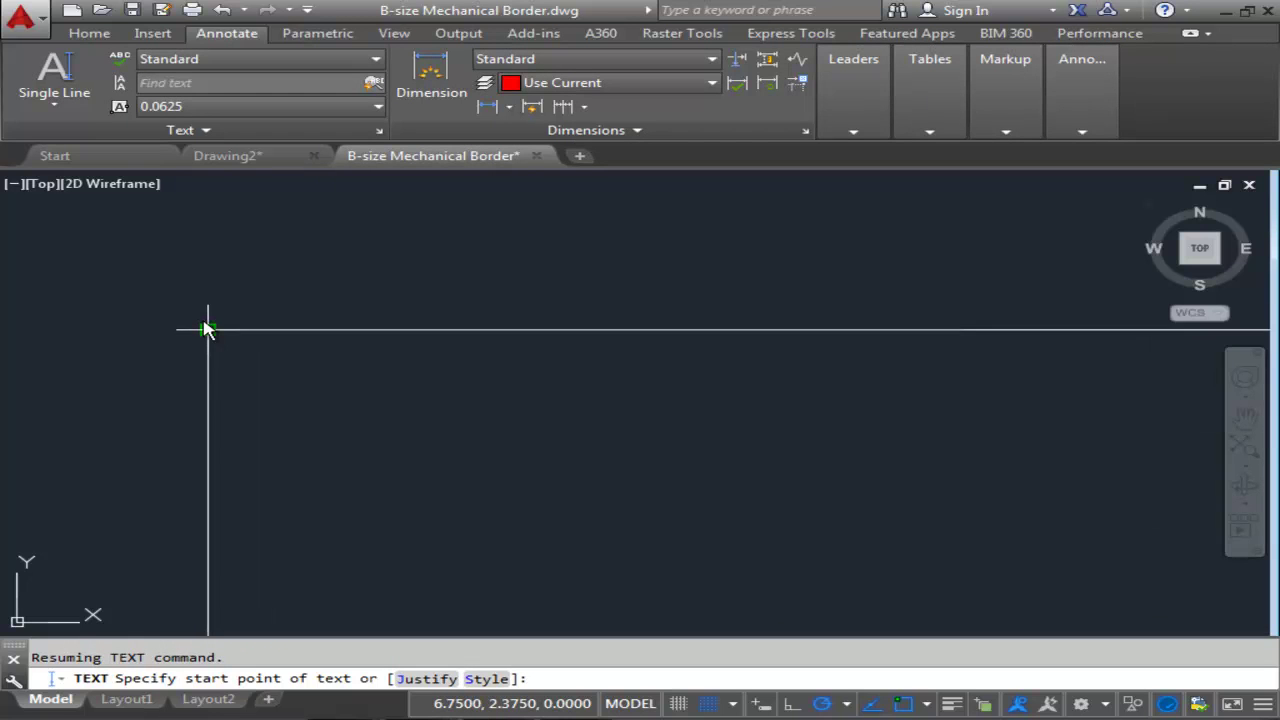
middle_click_drag(204, 322, 203, 296)
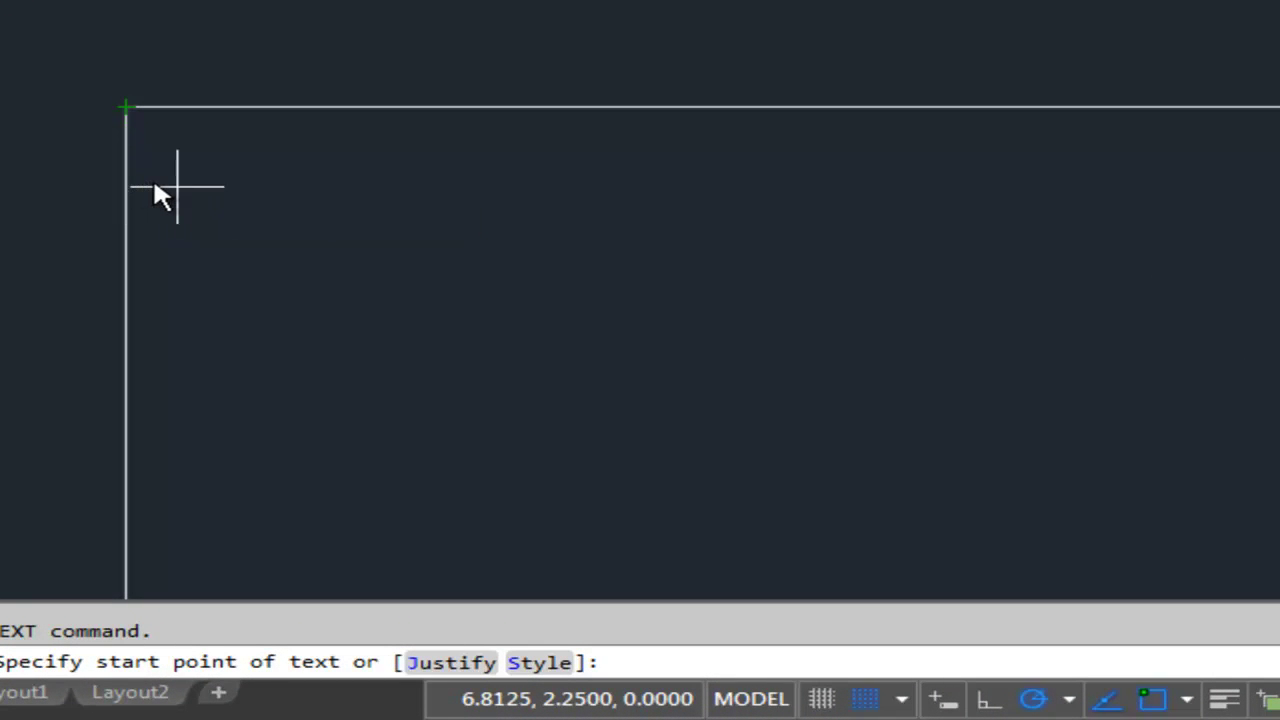
left_click(154, 182)
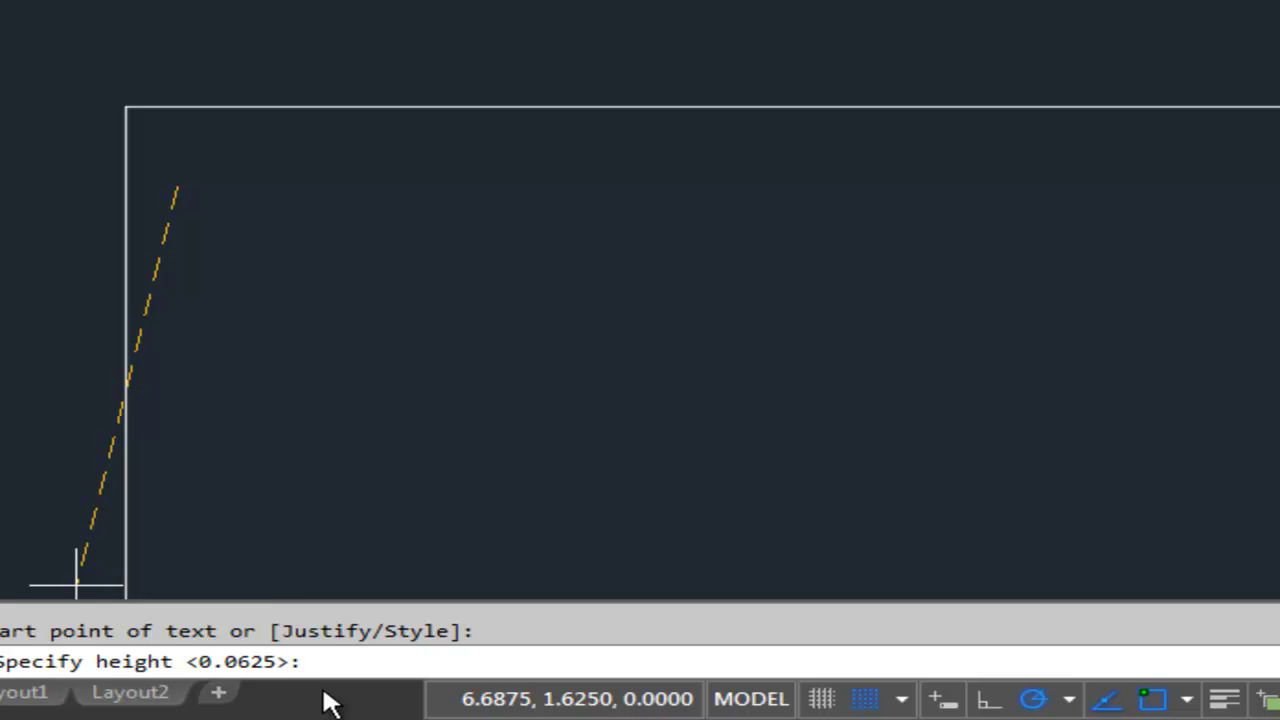
type("1/16")
key("Return")
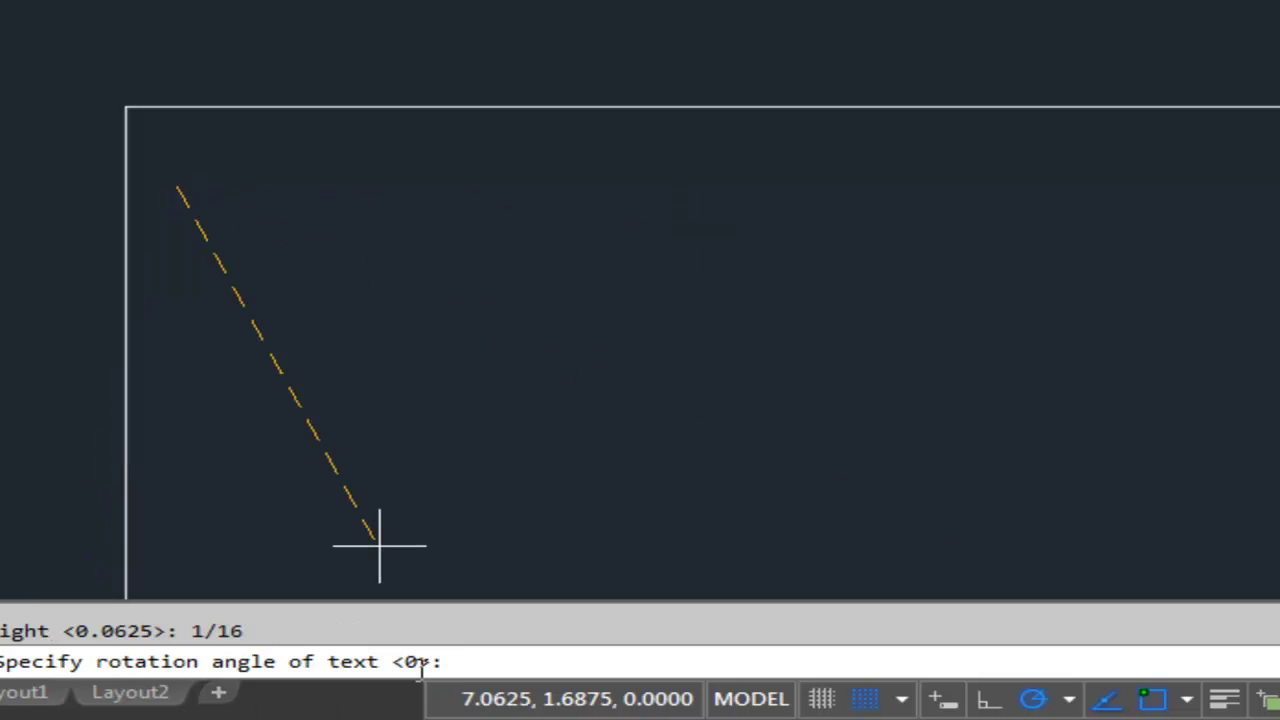
type("0")
key("Return")
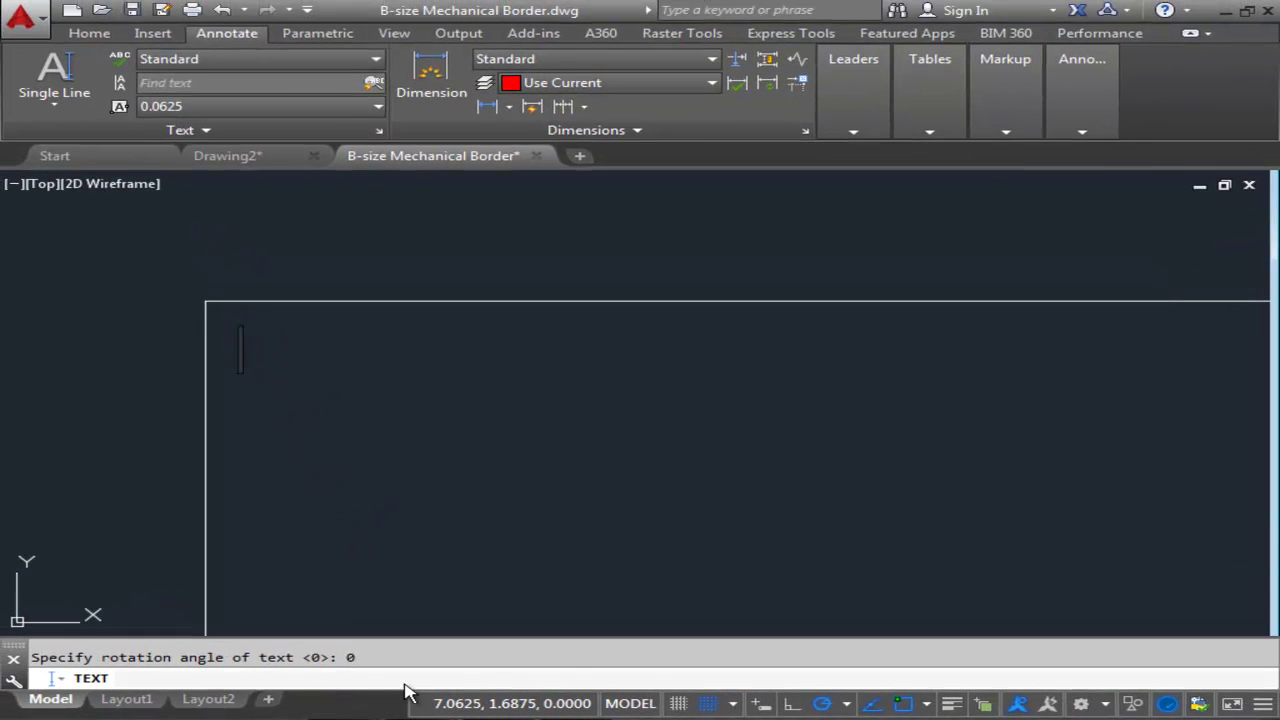
Enter the note "UNLESS OTHERWISE SPECIFIED DIMENSIONS ARE INCHES" as single-line text and end the text command
type("UNL")
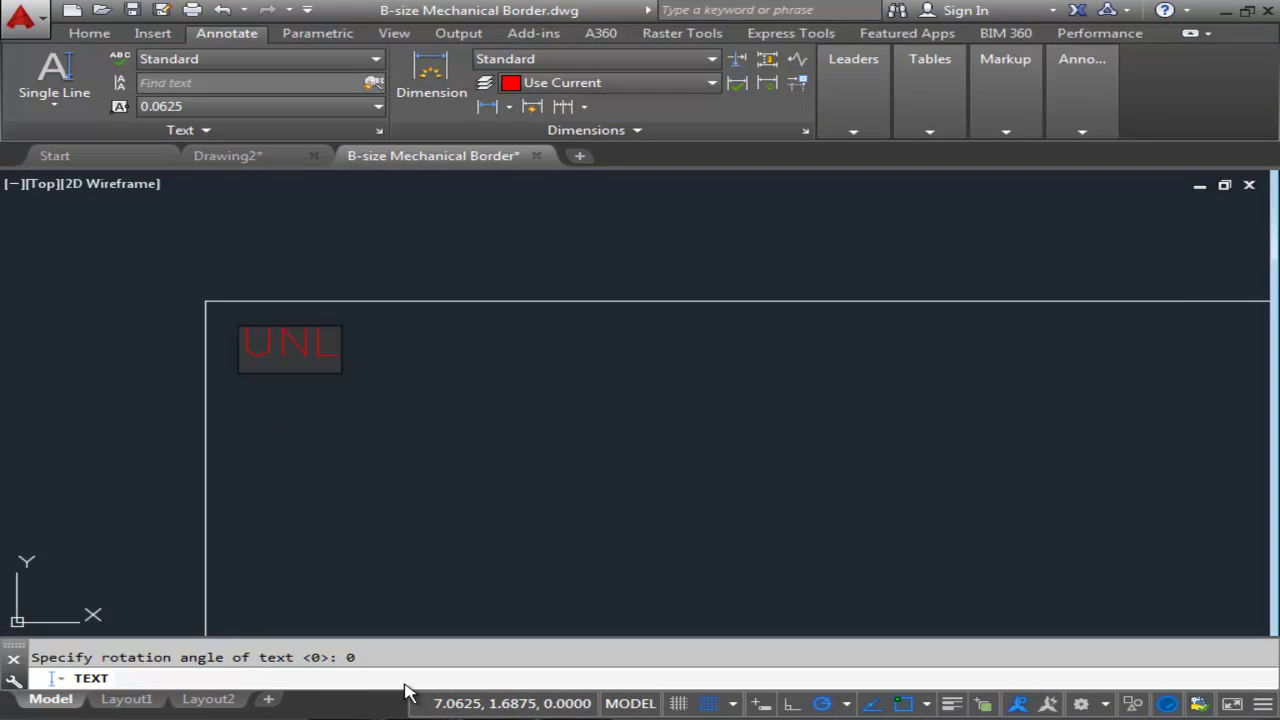
type("ESS")
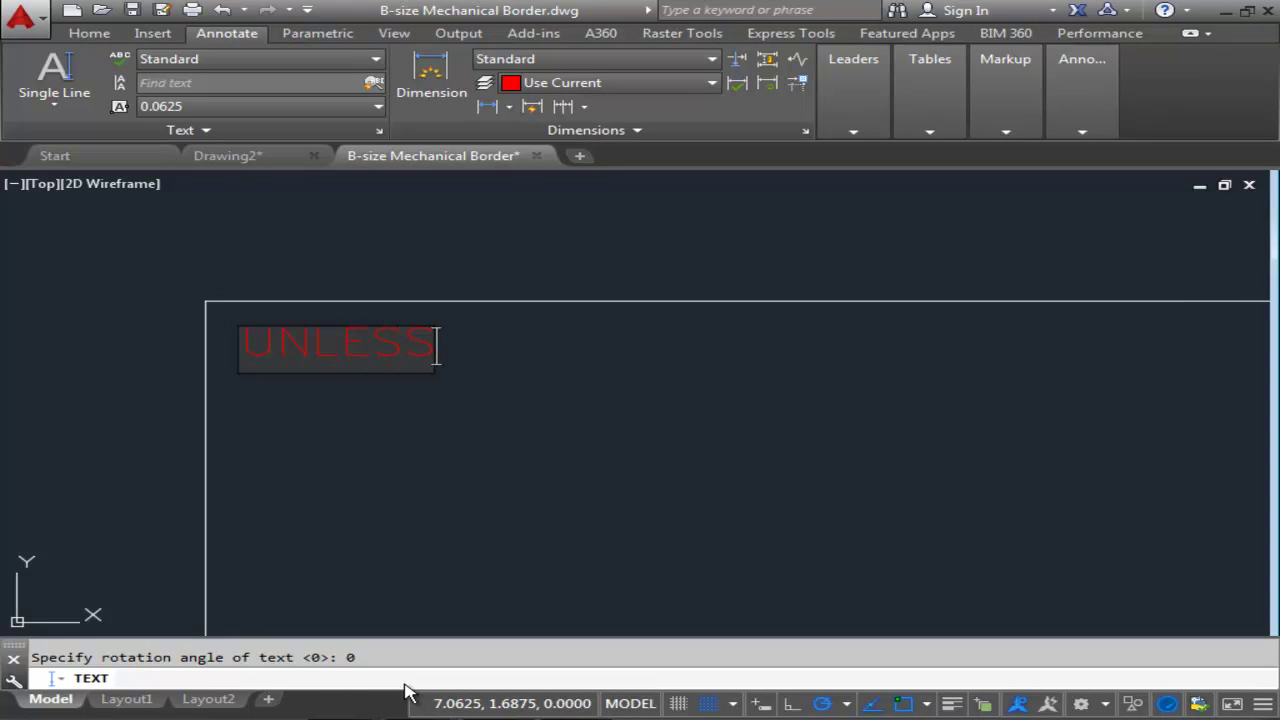
type(" OTHERW")
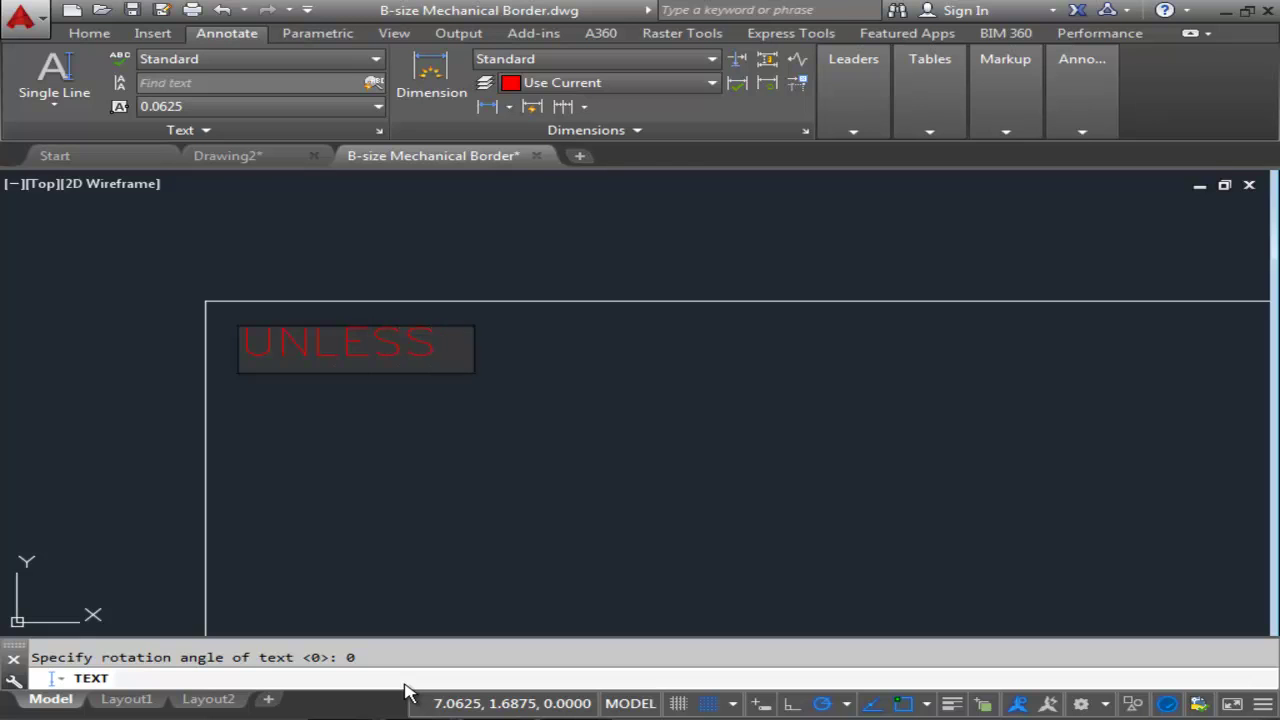
type("ISE SPEC")
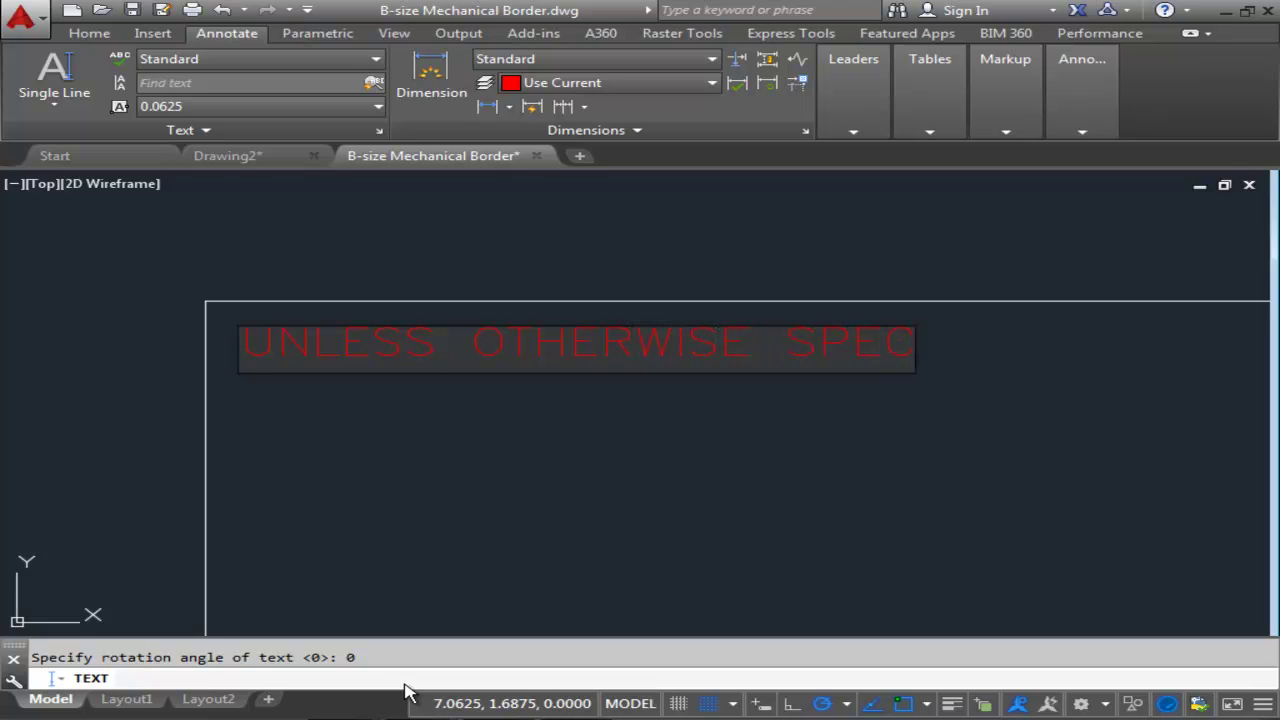
type("IFIED ")
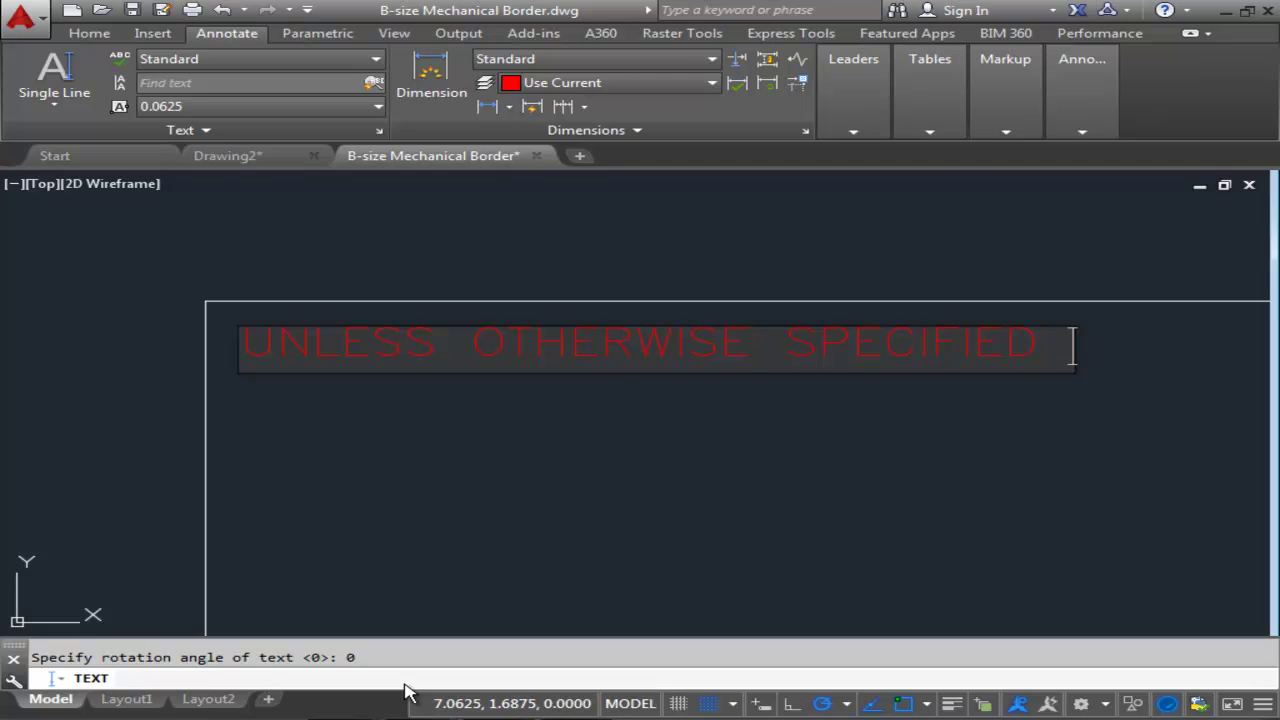
type("DIMENSIONS")
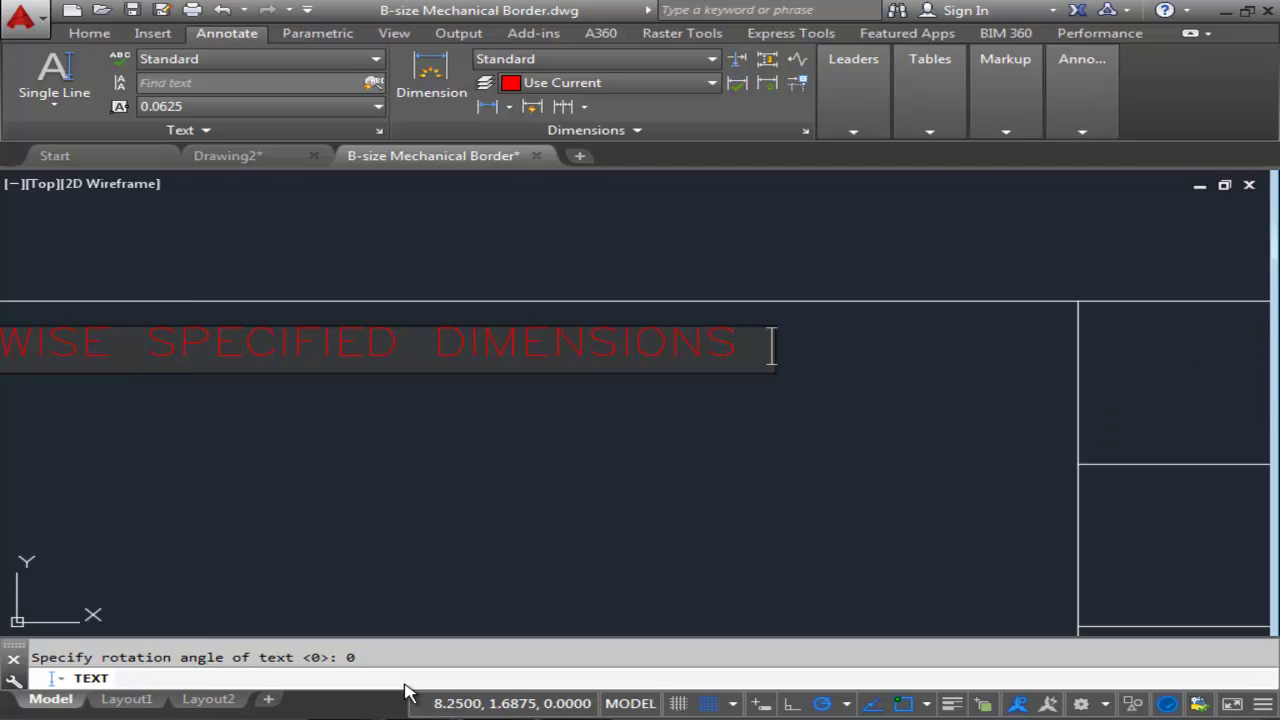
type(" ARE INCHES")
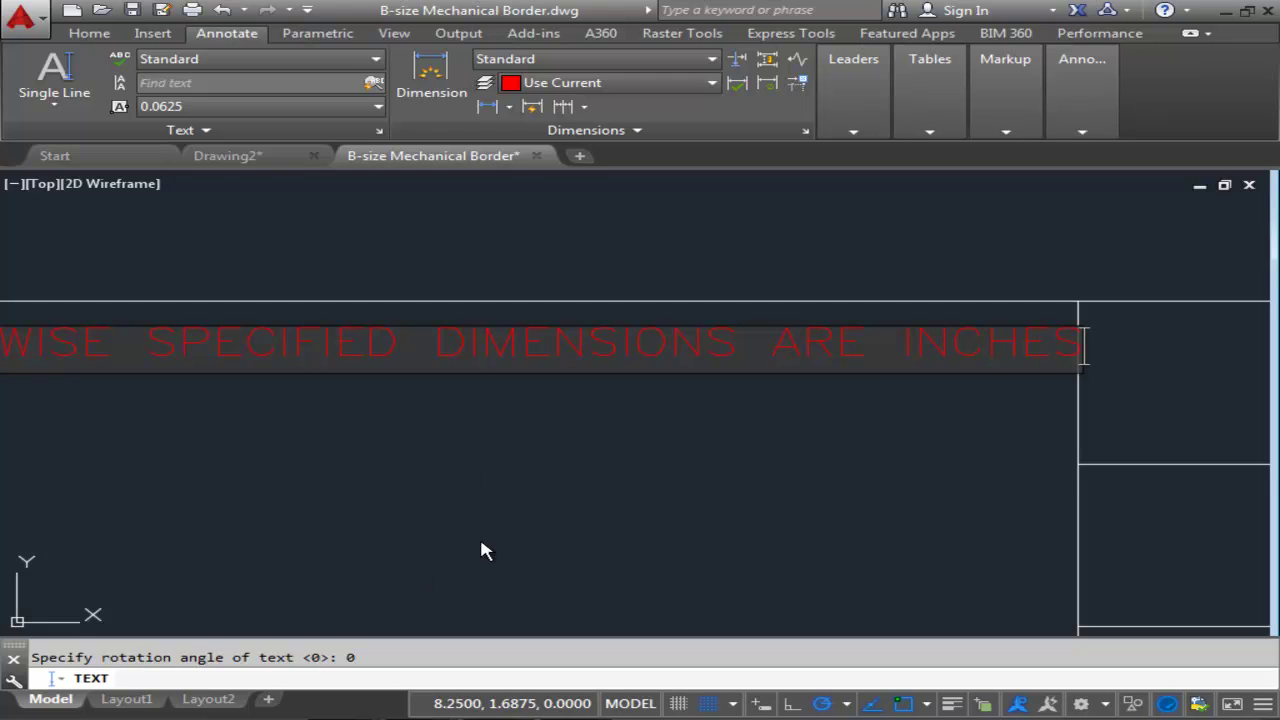
middle_click_drag(394, 449, 660, 423)
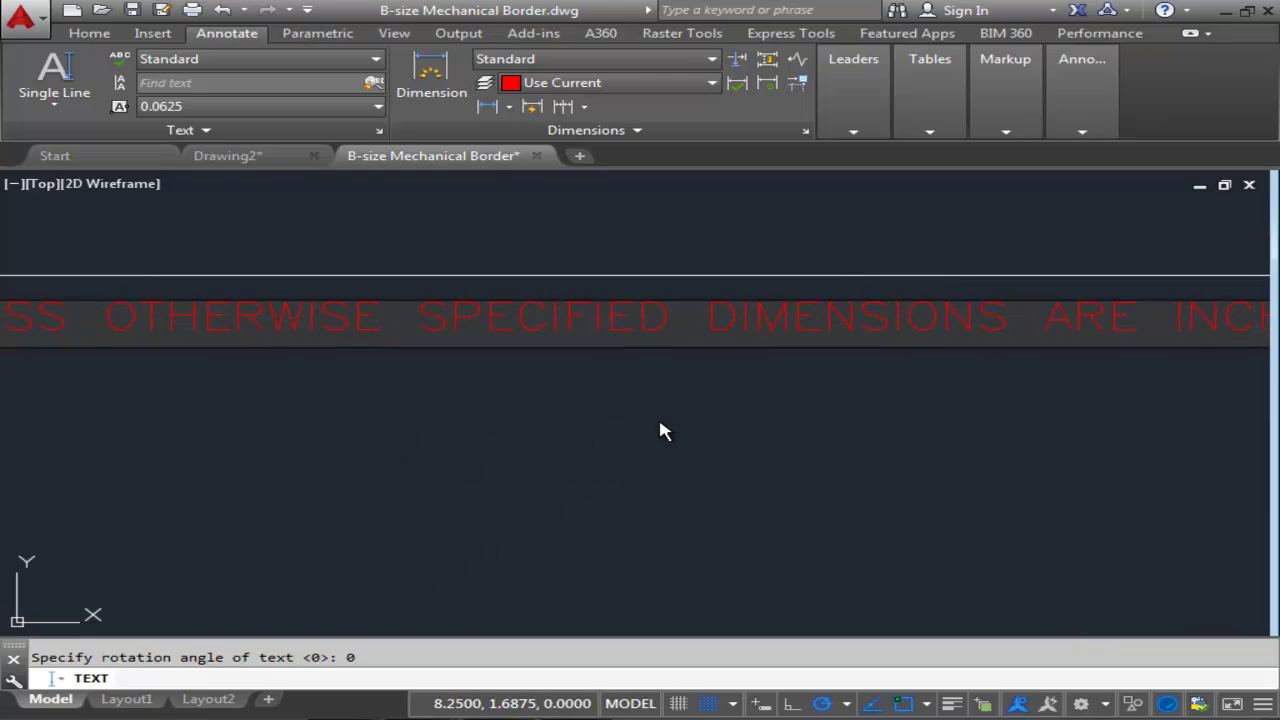
scroll(580, 437, "down", 2)
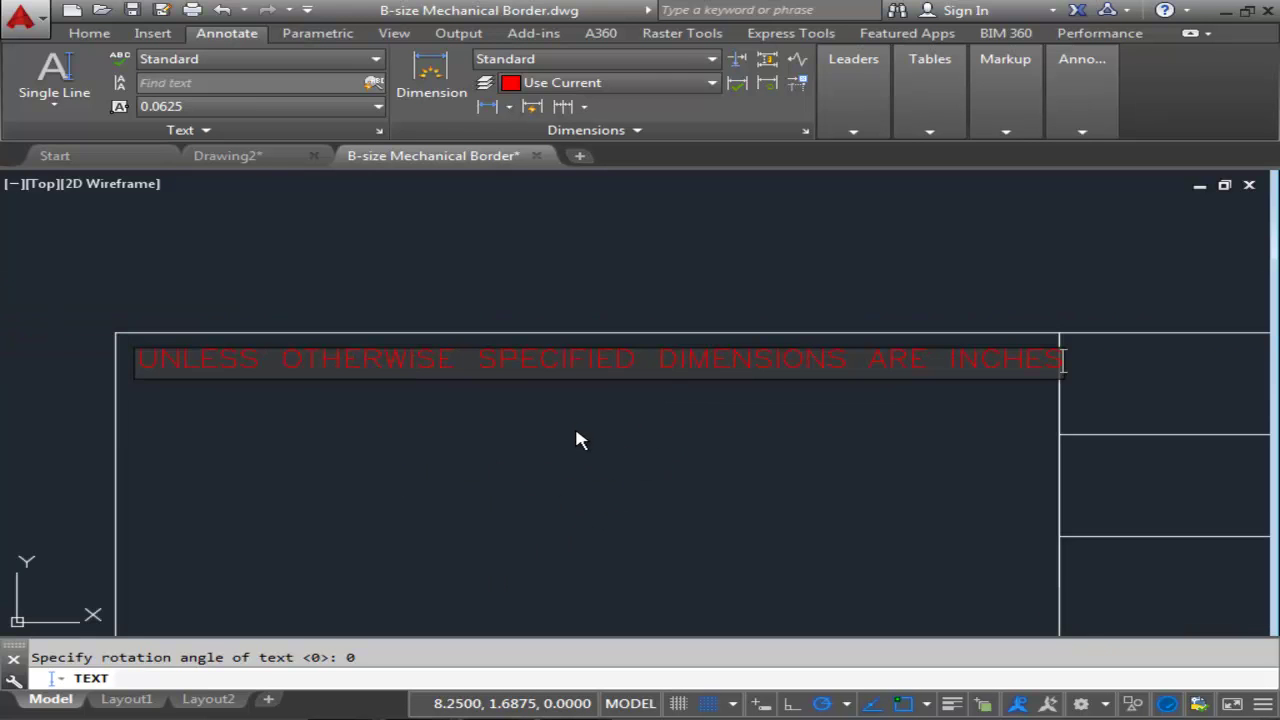
left_click(258, 470)
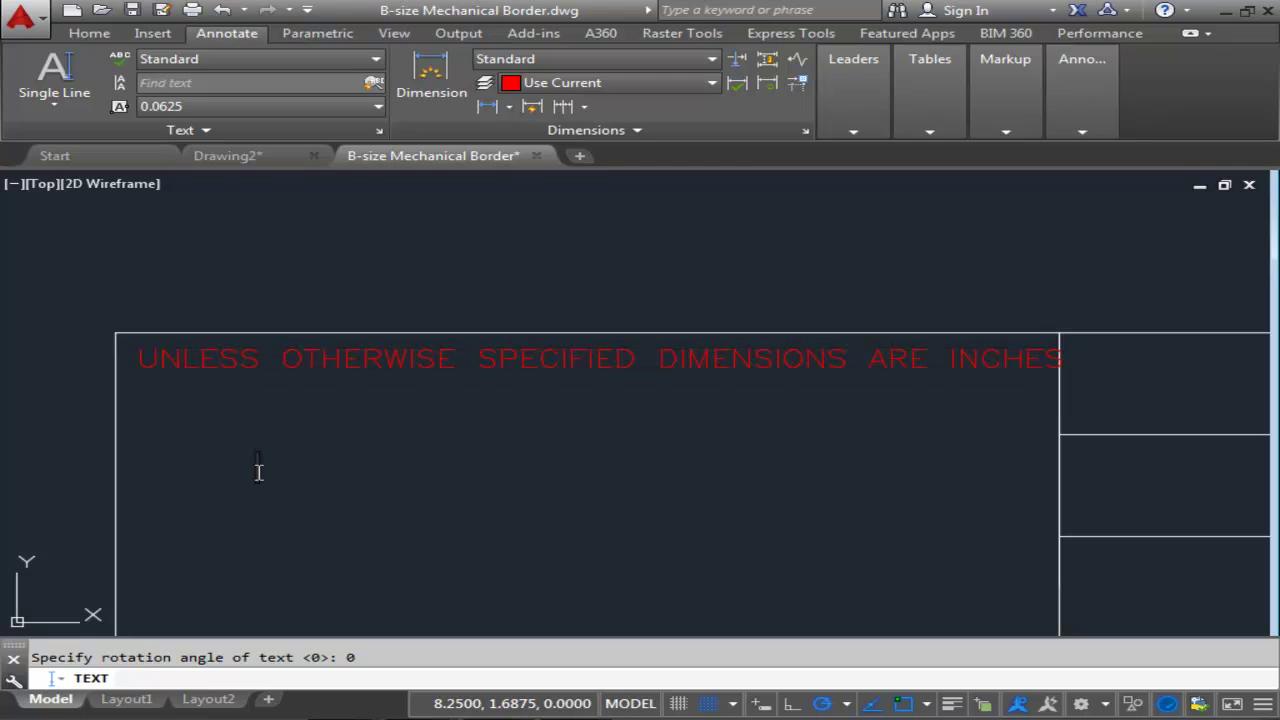
mouse_move(332, 480)
middle_mouse_down()
mouse_move(313, 425)
mouse_move(351, 411)
mouse_move(330, 452)
middle_mouse_up()
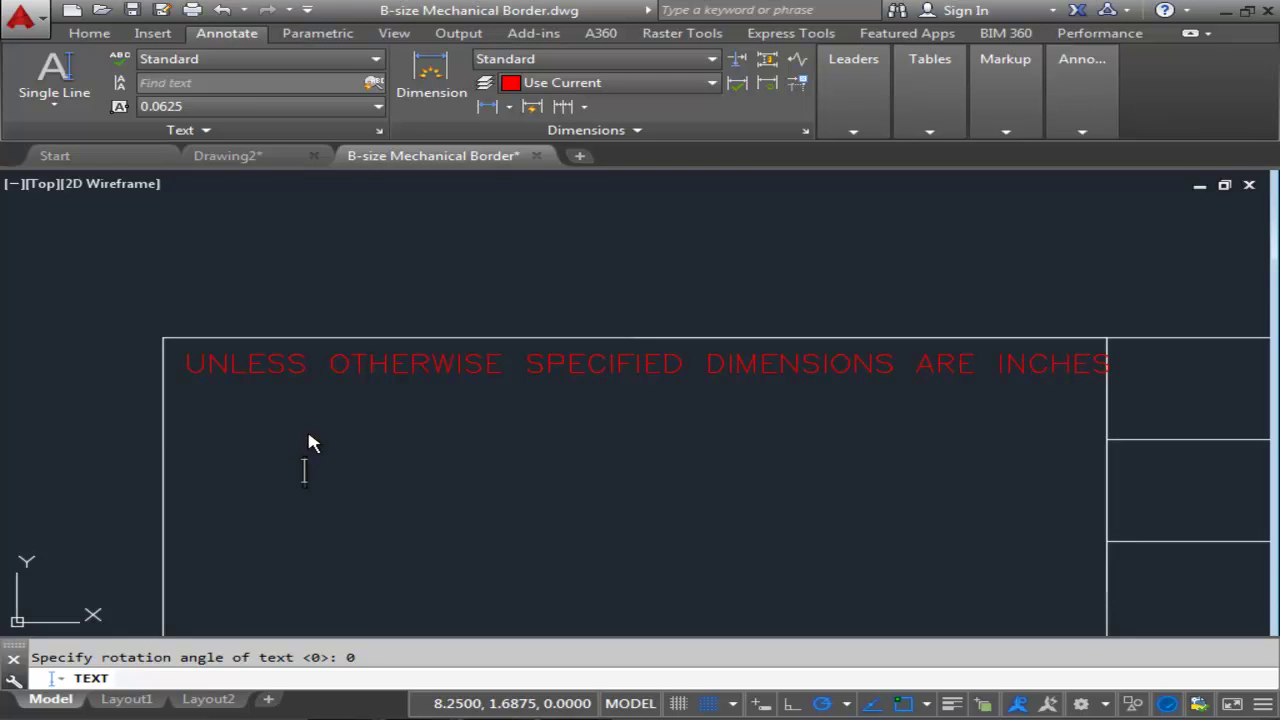
key("Escape")
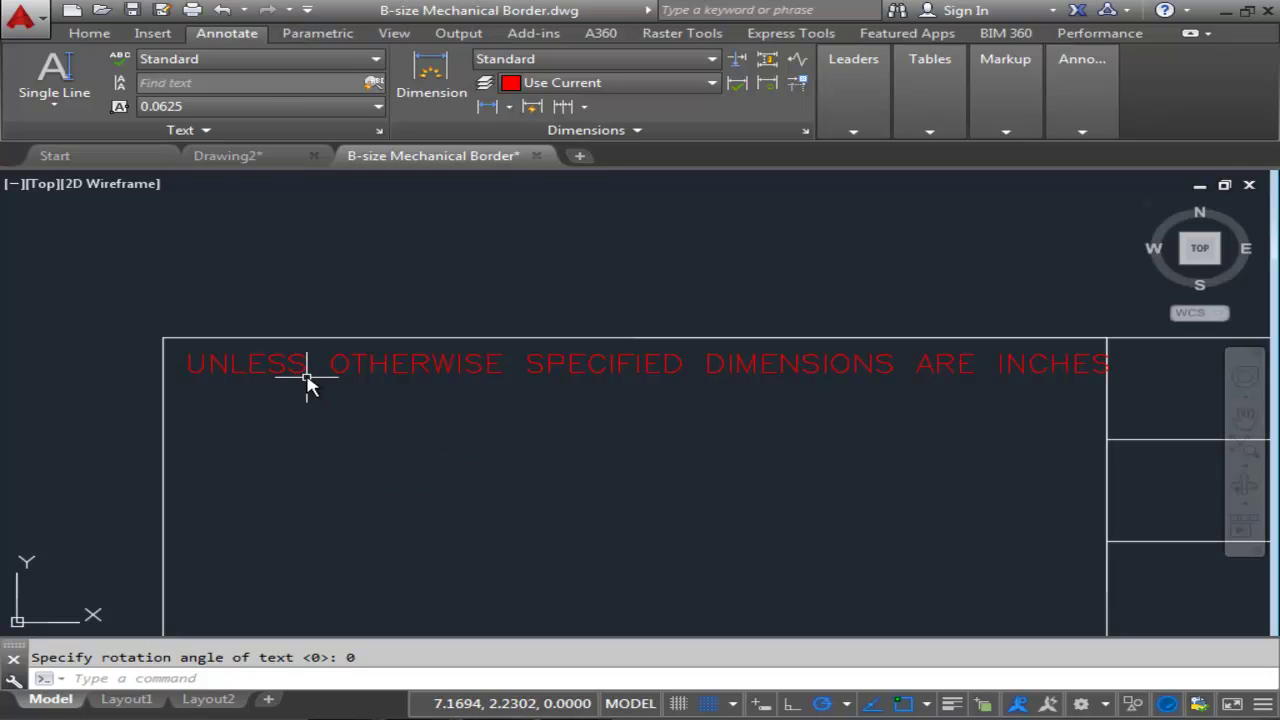
Move the note horizontally so its insertion point snaps to the cell's left border at 6.7500, 2.2500
left_click(1054, 365)
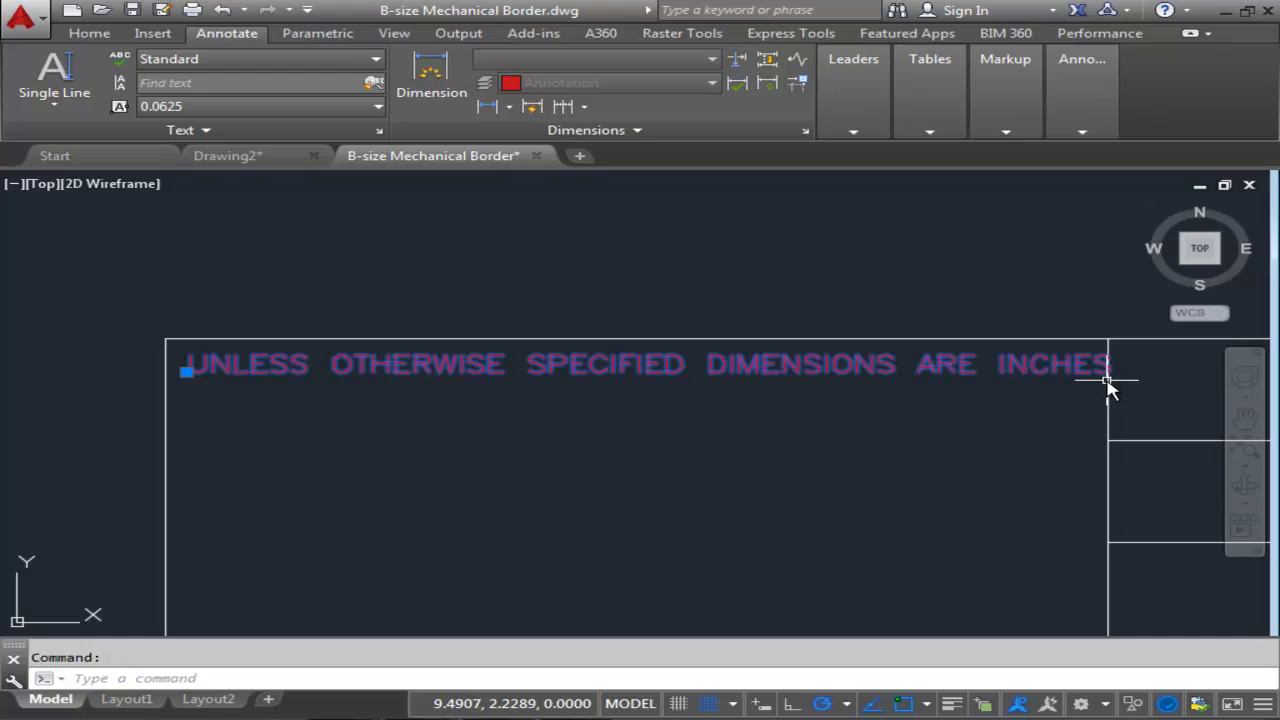
scroll(170, 392, "up", 4)
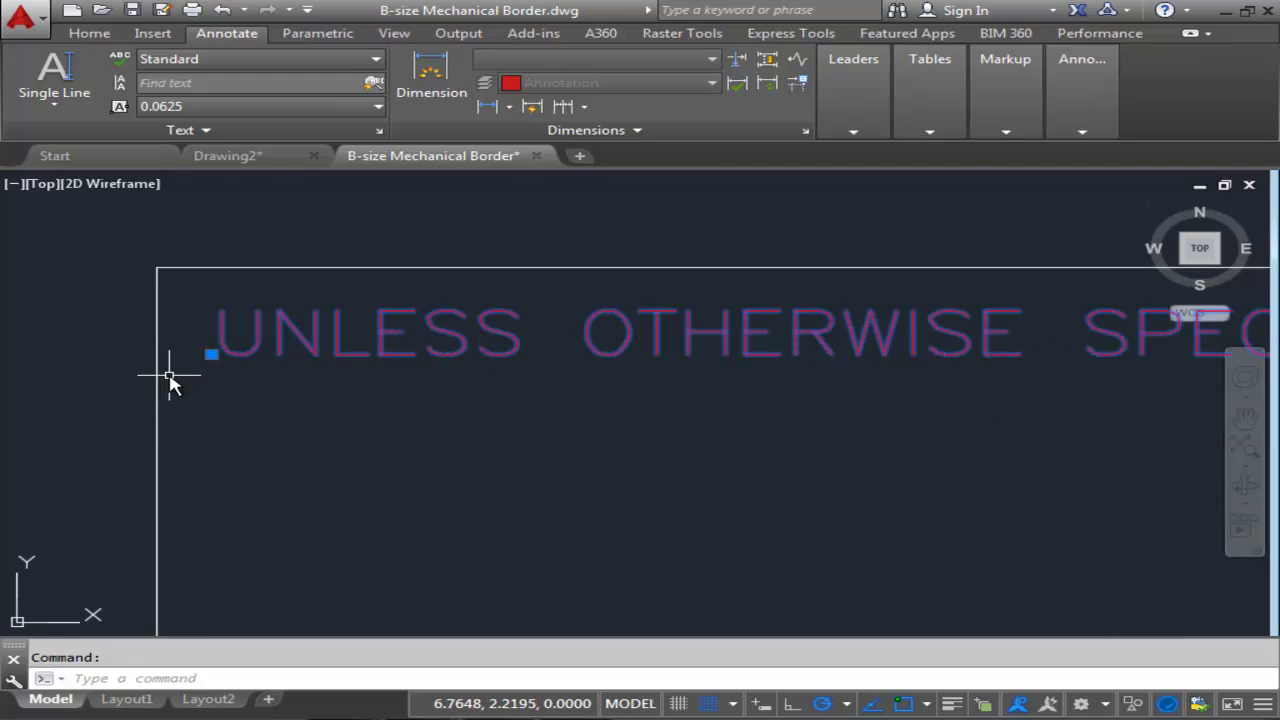
left_click(211, 355)
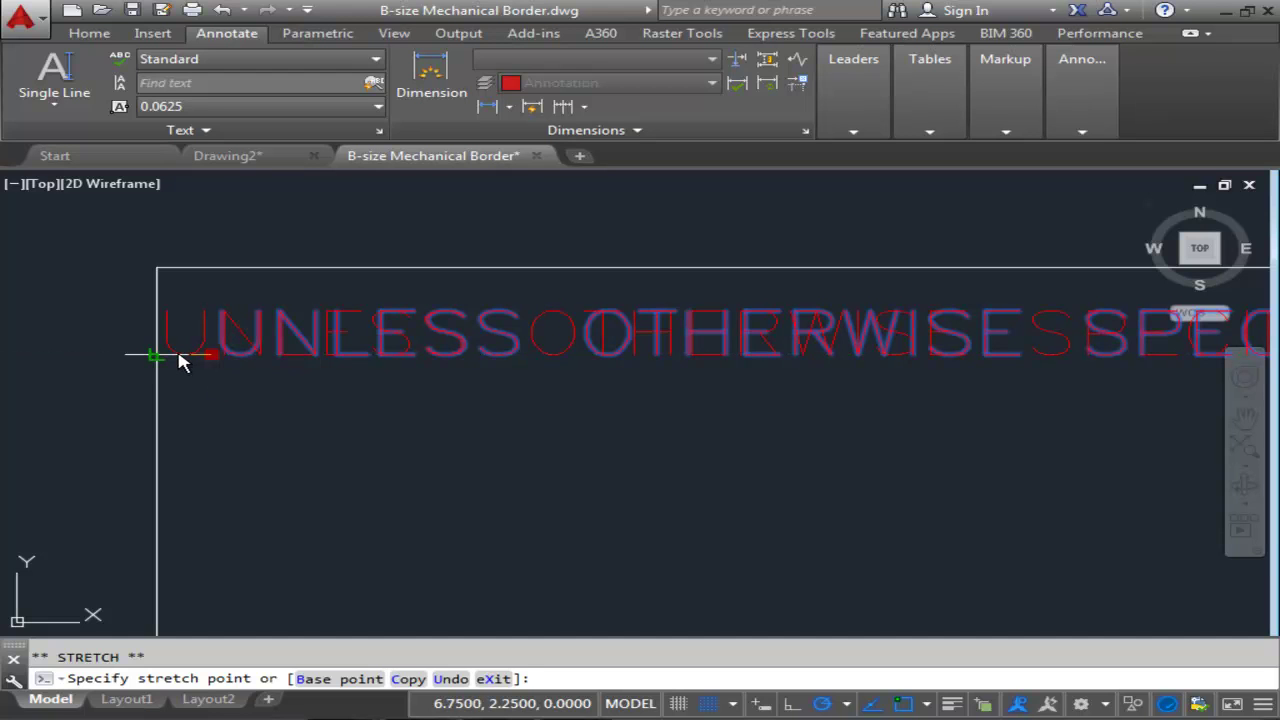
left_click(178, 357)
key("Escape")
mouse_move(449, 423)
middle_mouse_down()
mouse_move(343, 423)
mouse_move(354, 400)
mouse_move(289, 349)
middle_mouse_up()
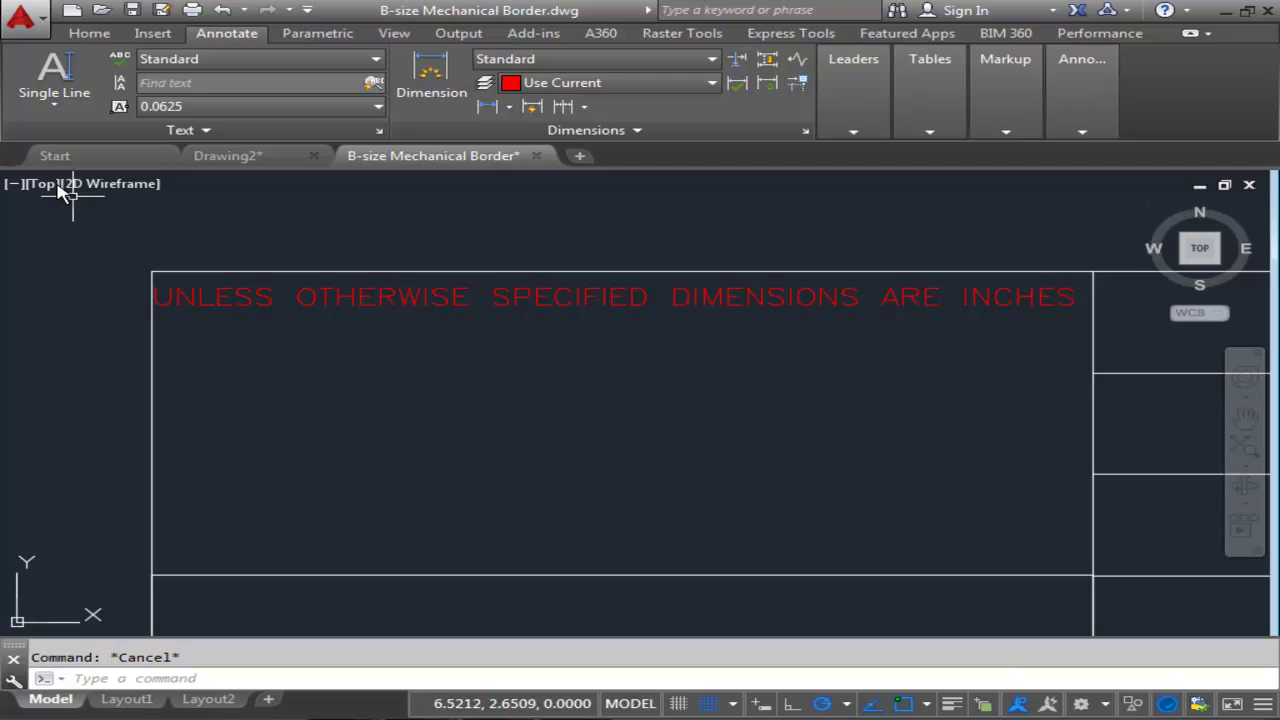
Define a multiline text box below the note, from just inside the cell's left border to the opposite corner at 9.4375, 1.3125
left_click(66, 112)
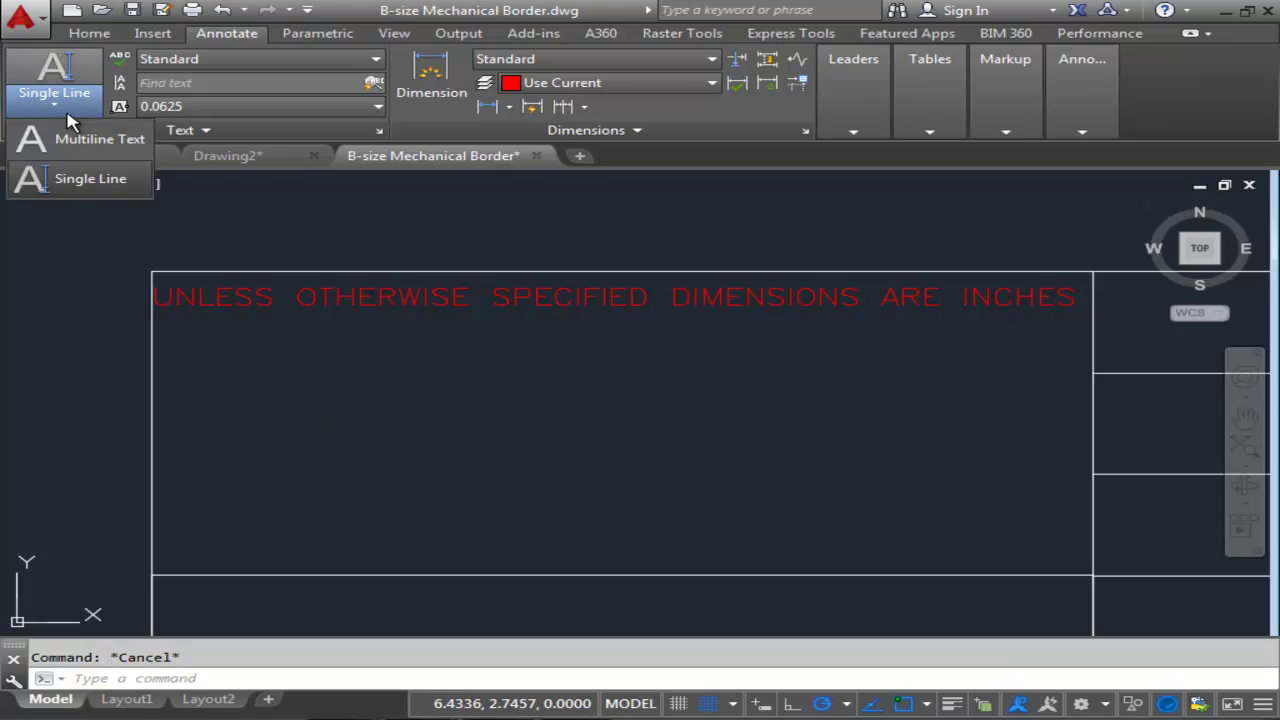
left_click(82, 146)
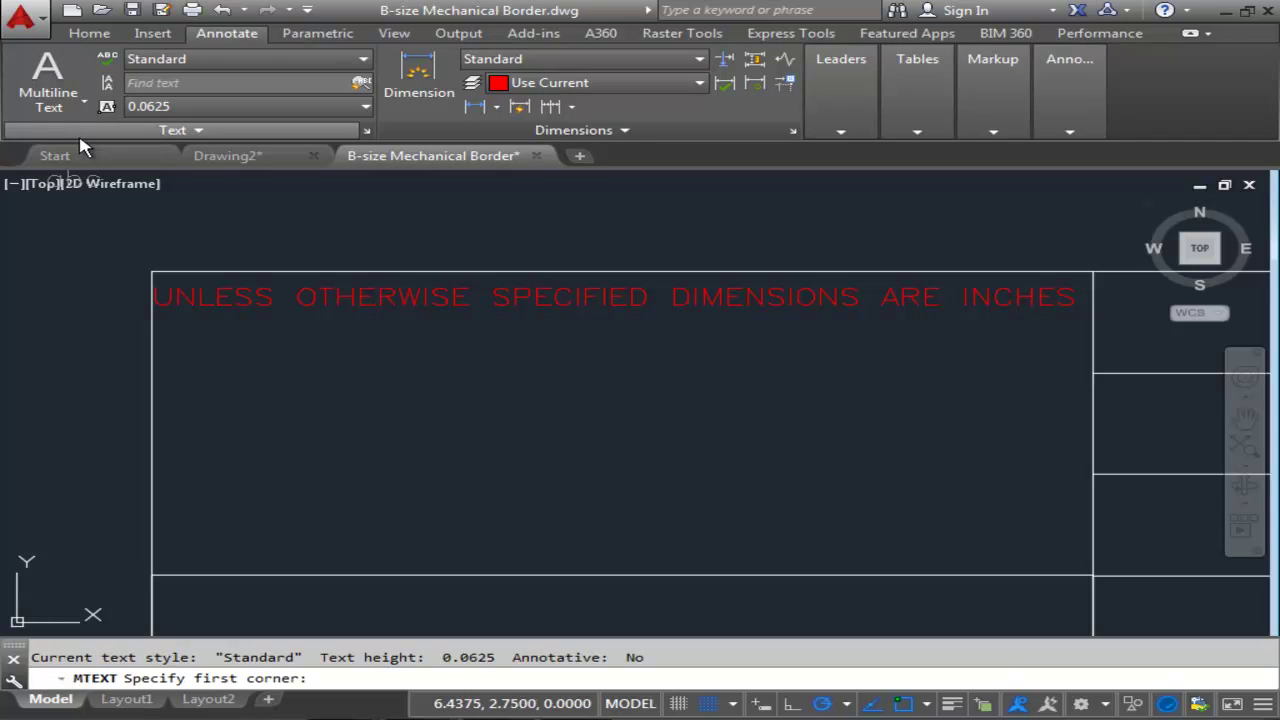
scroll(155, 313, "up", 3)
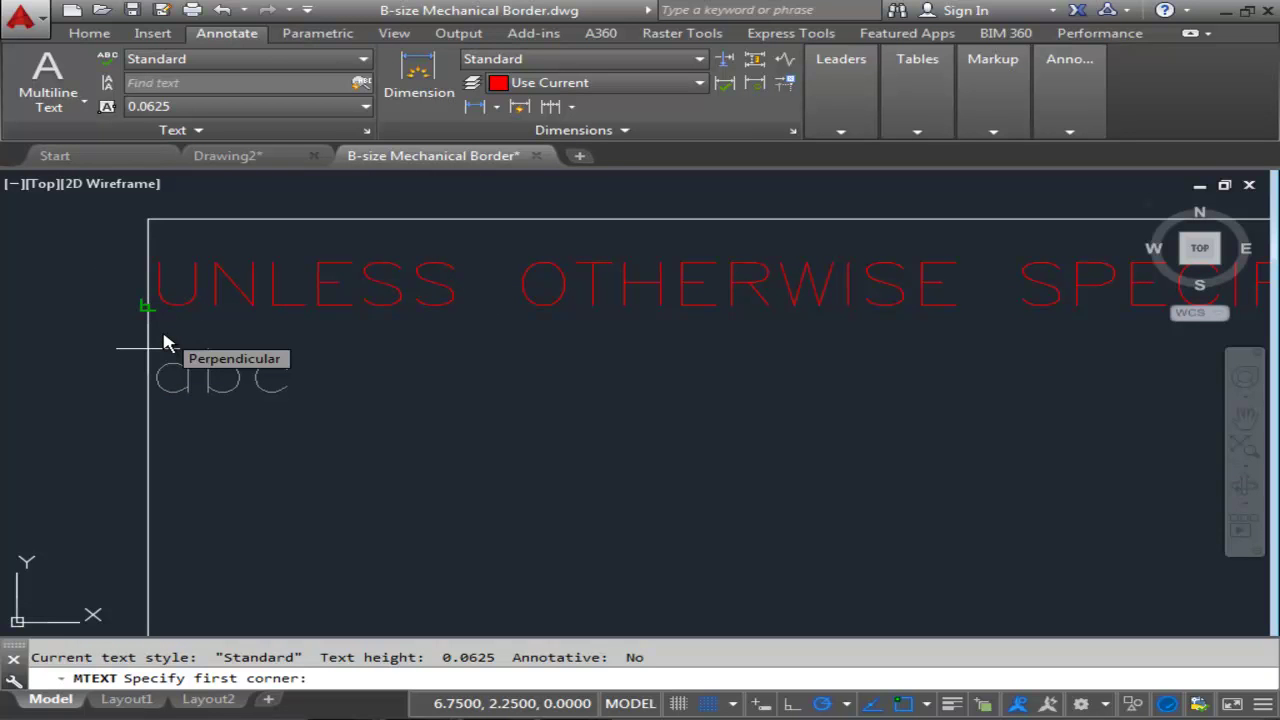
left_click(180, 343)
scroll(330, 380, "down", 5)
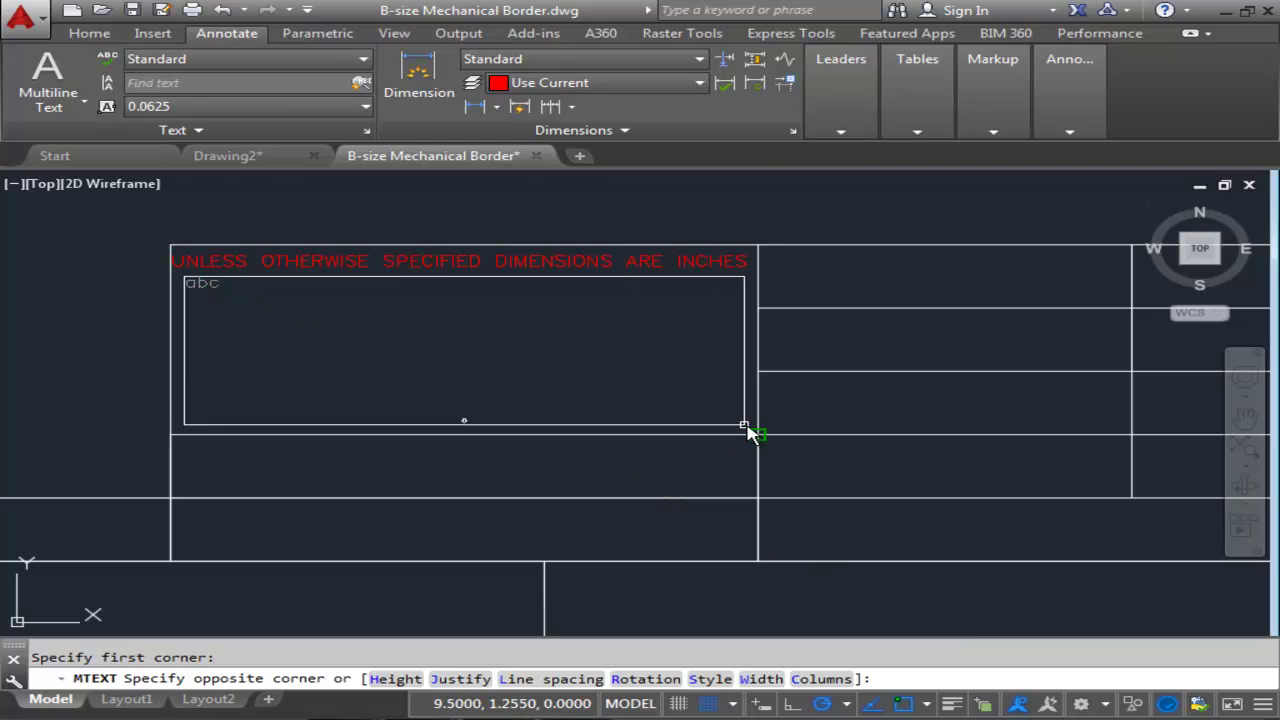
scroll(747, 428, "up", 5)
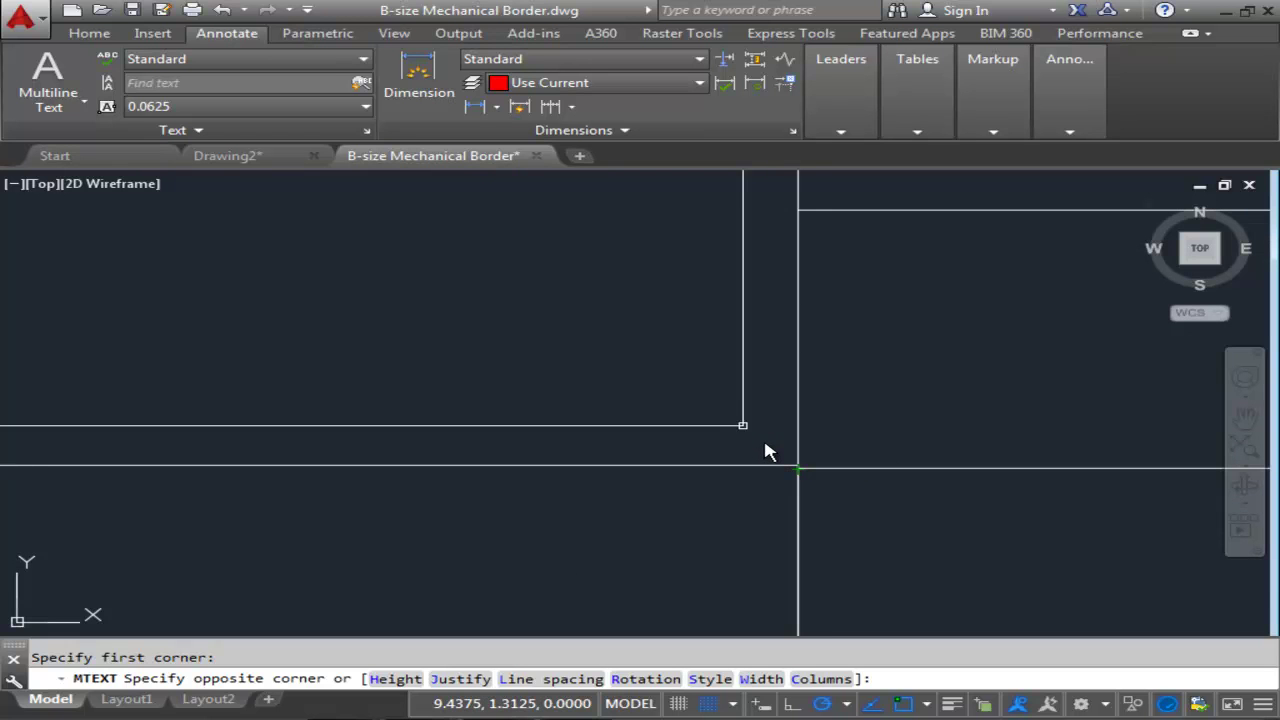
left_click(766, 452)
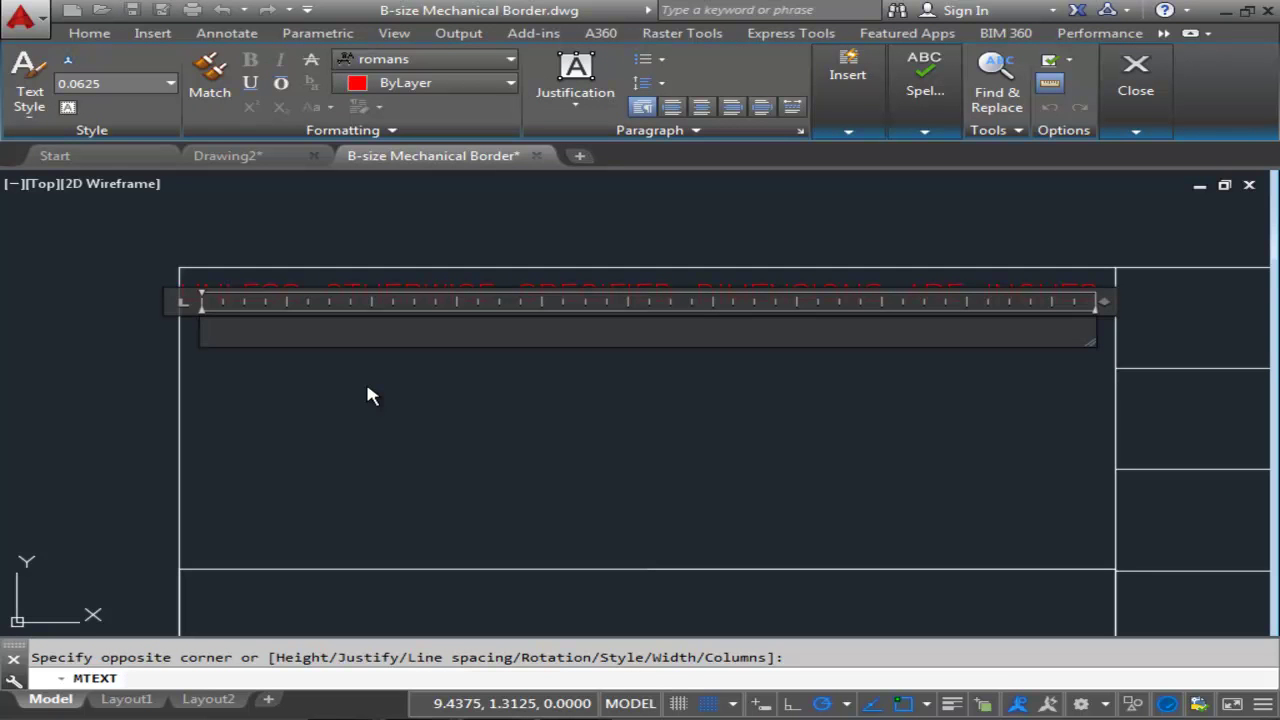
Set the multiline text height to 0.1250
left_click(66, 86)
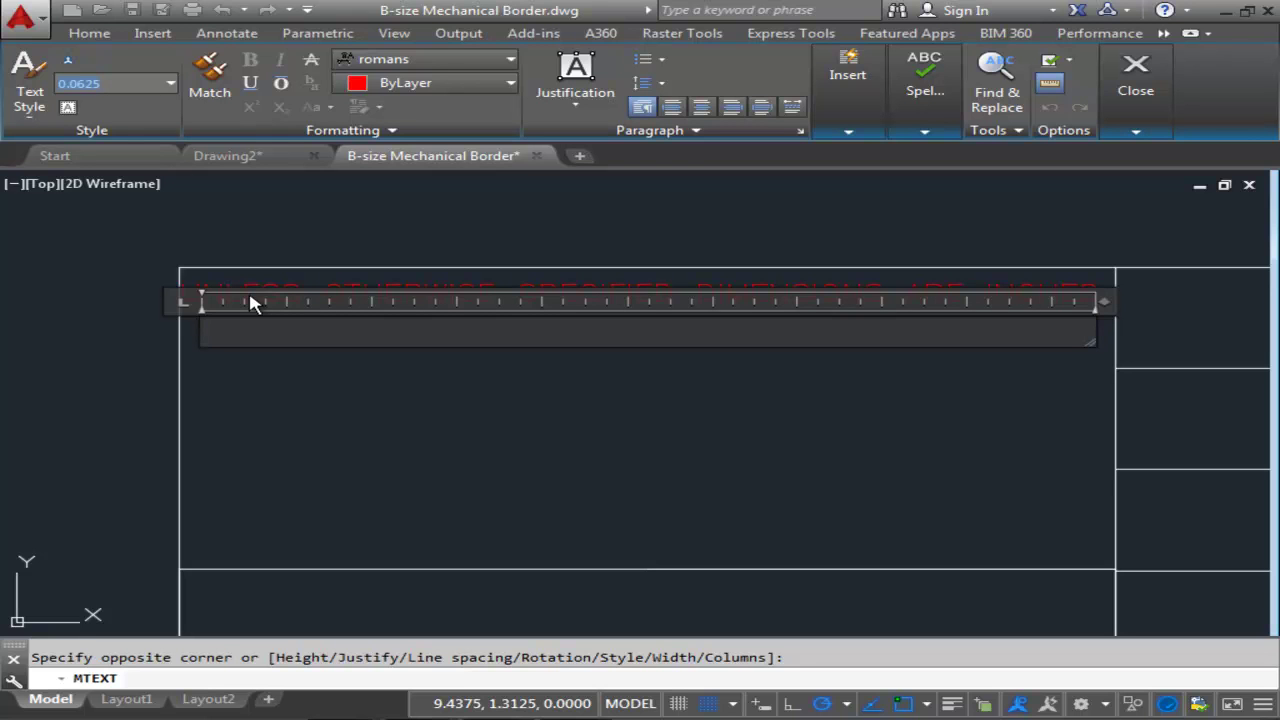
key("BackSpace")
key("Return")
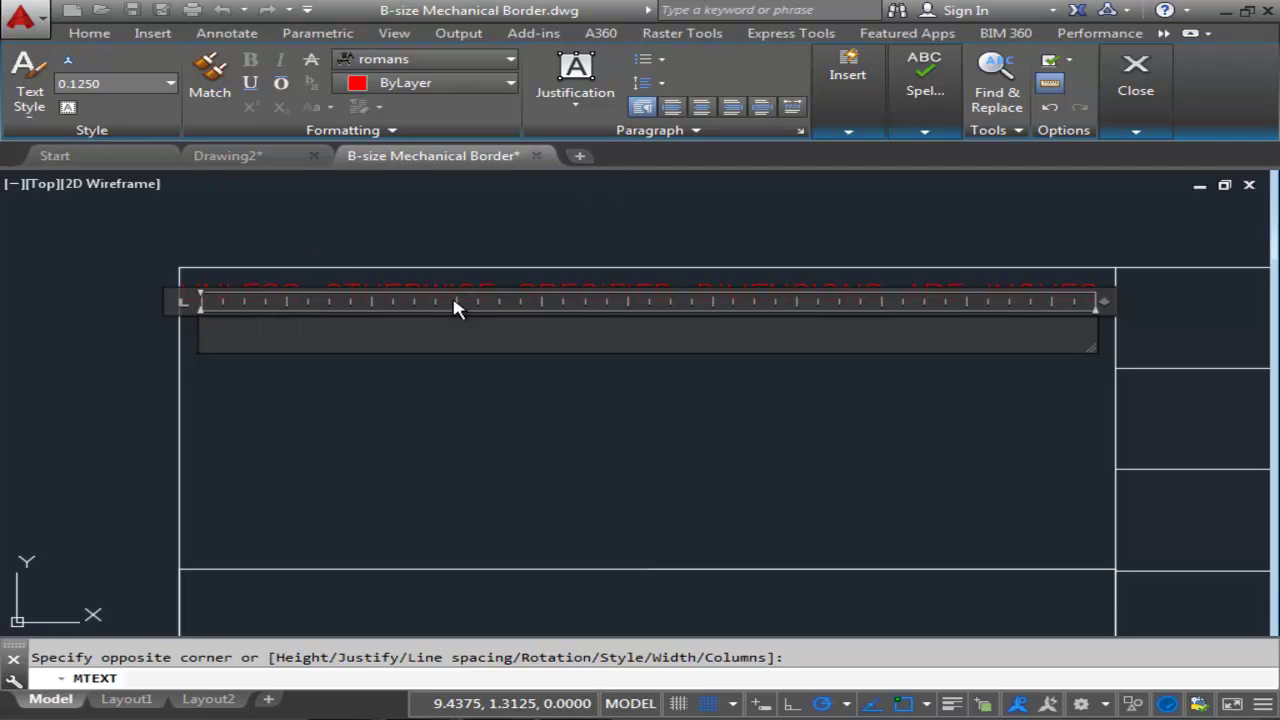
Enter the first tolerance line as FRACTIONS, a plus/minus symbol and the placeholder nnn, spaced into columns
type("FRACTIONS")
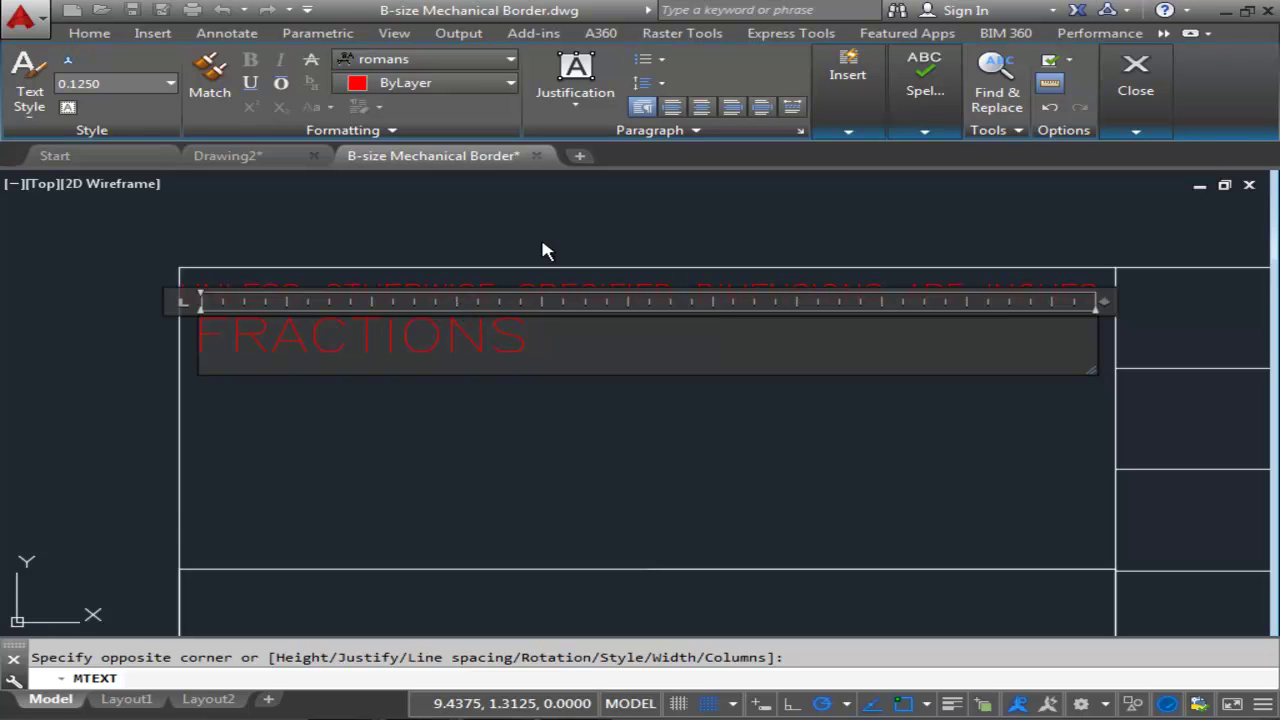
left_click(922, 131)
left_click(868, 128)
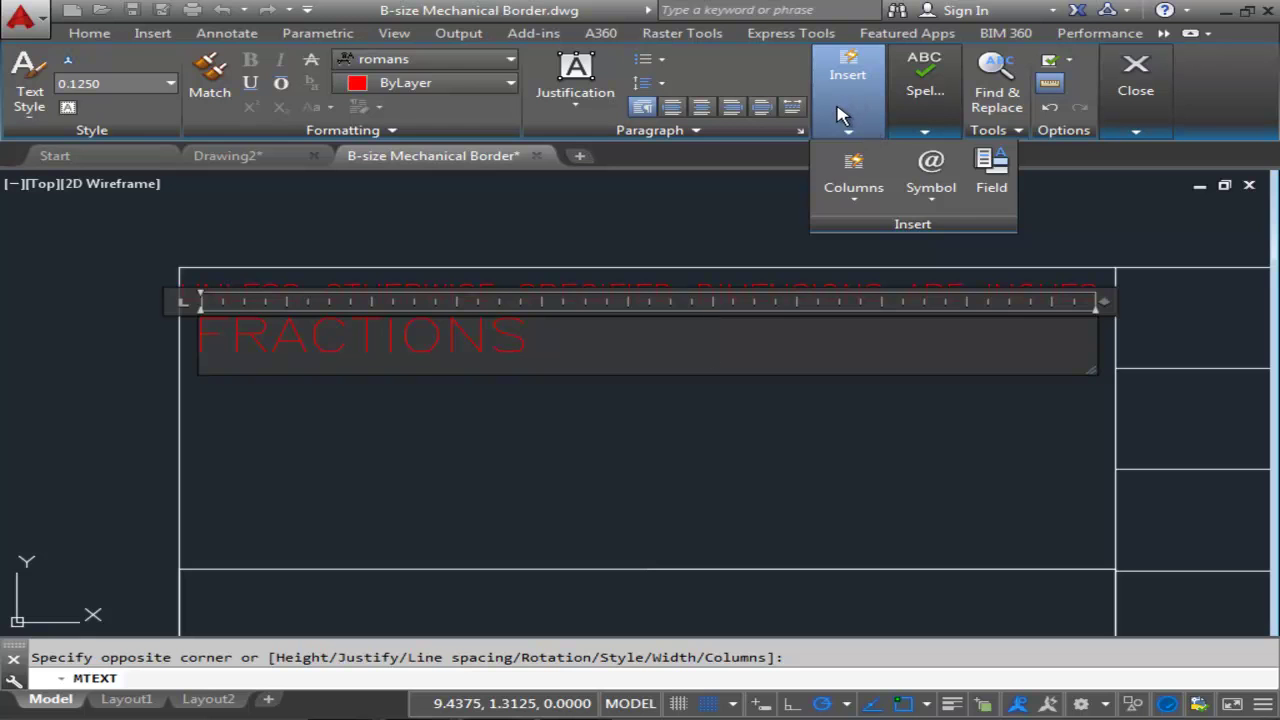
left_click(931, 184)
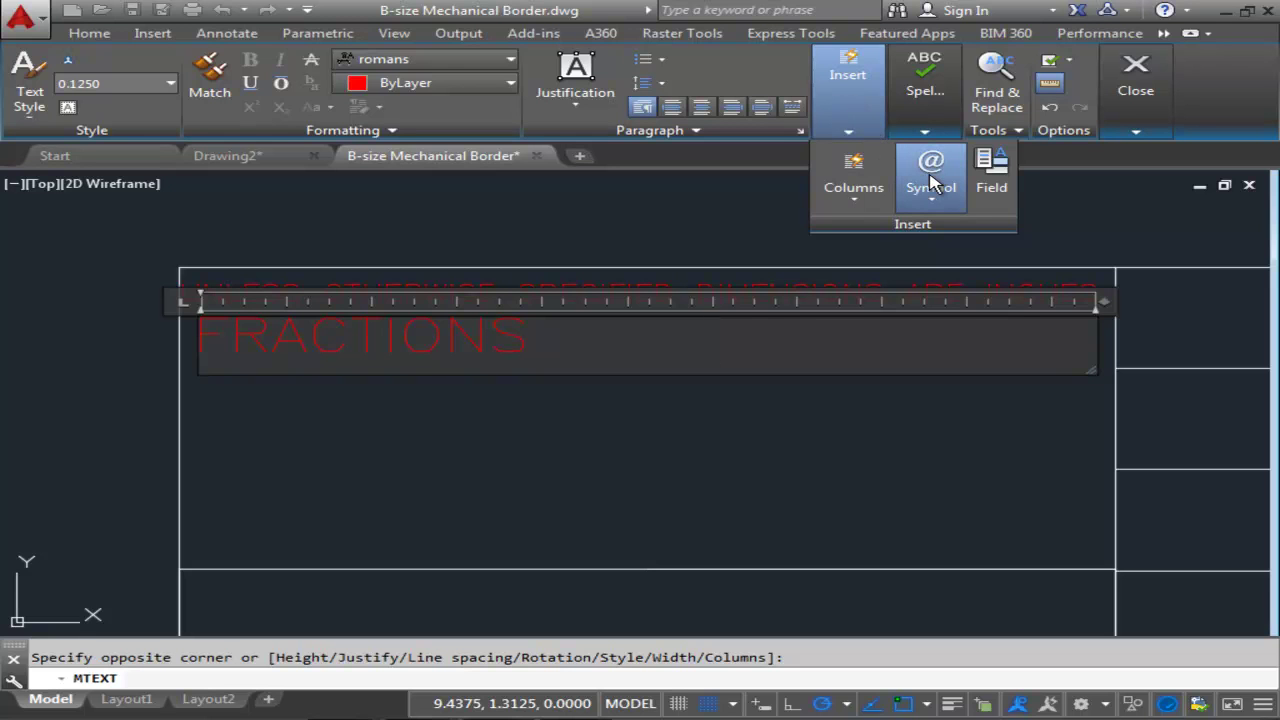
left_click(945, 260)
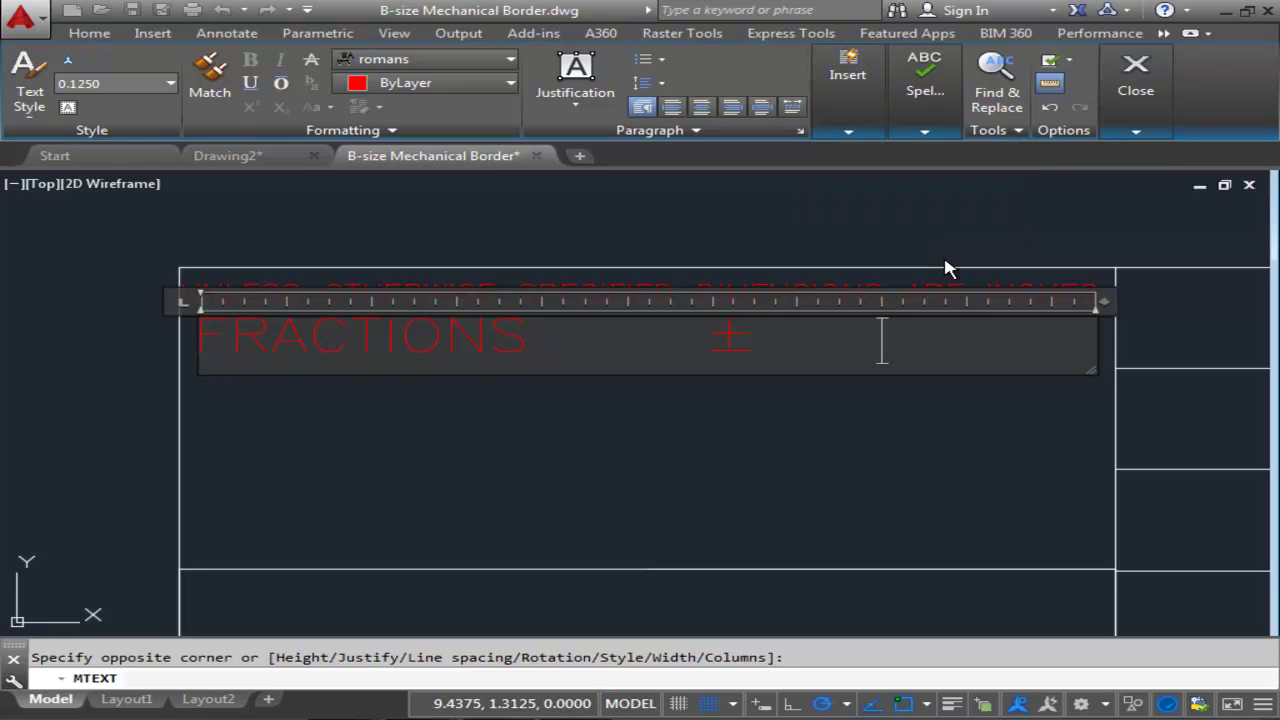
type("nnn")
key("Return")
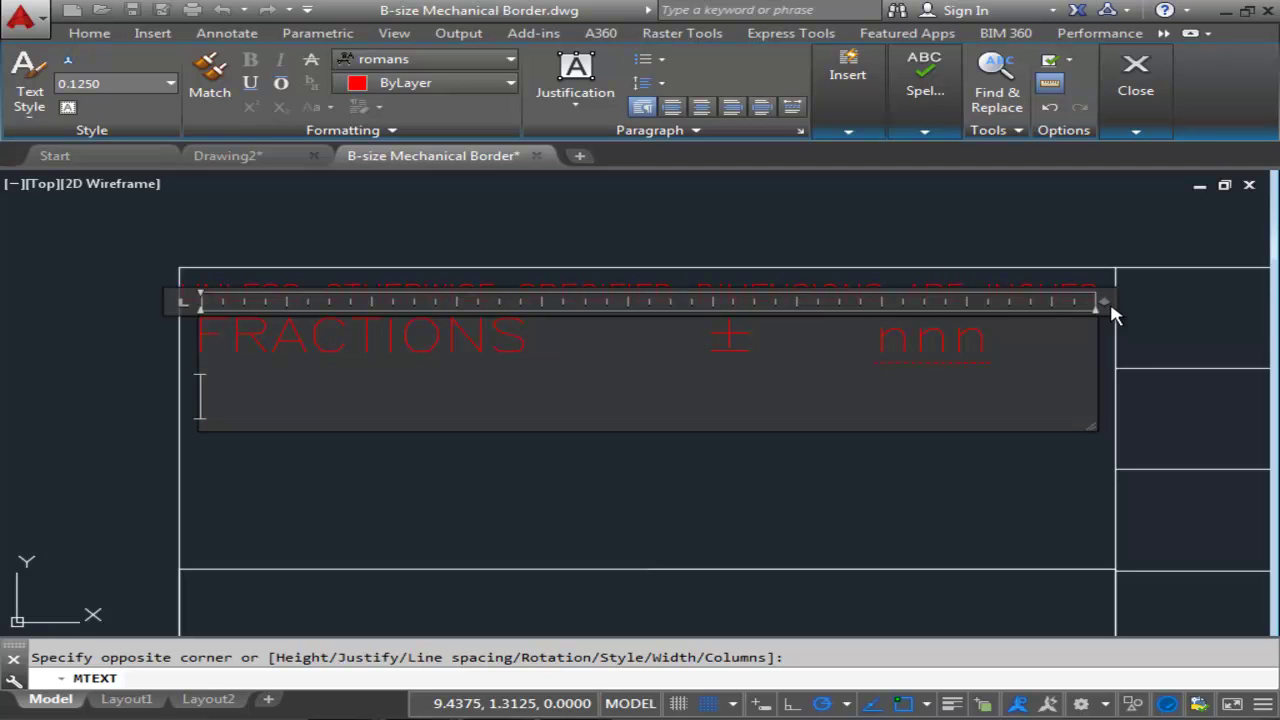
Enter the second tolerance line as ANGLES, a plus/minus symbol and nnn, aligned with the columns above
type("ANGLES")
left_click(897, 125)
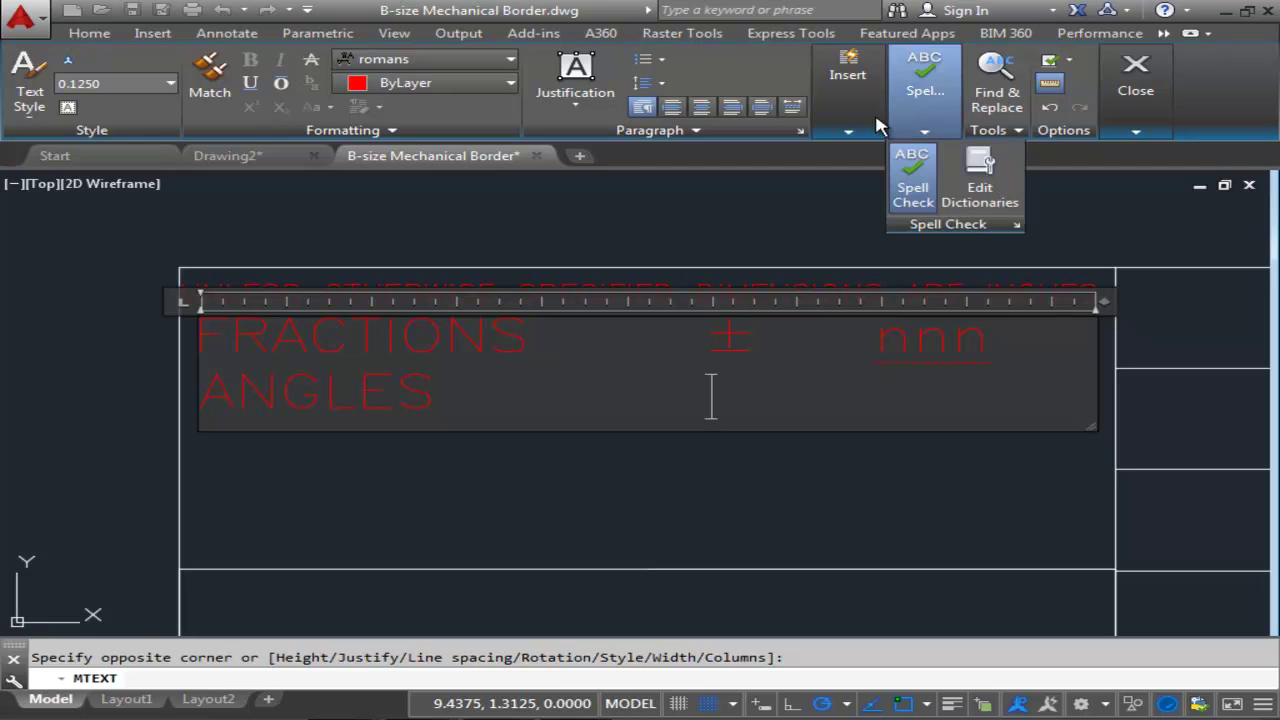
left_click(848, 90)
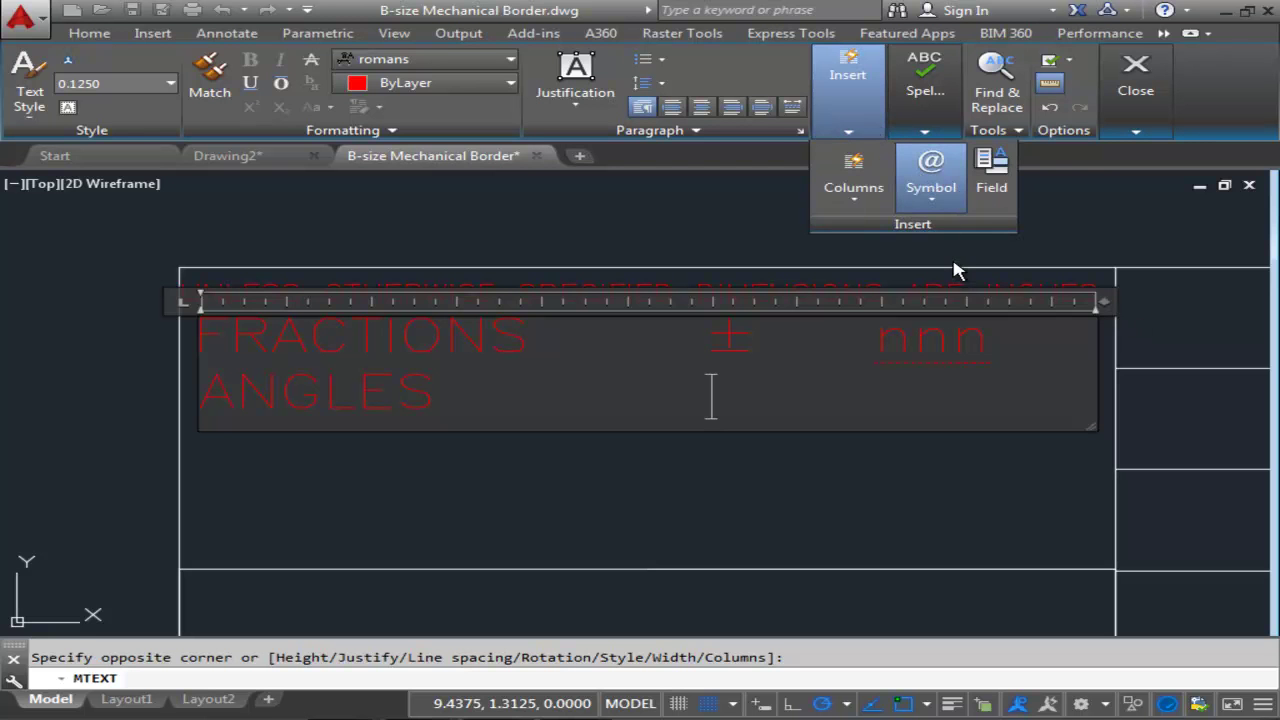
key("Tab")
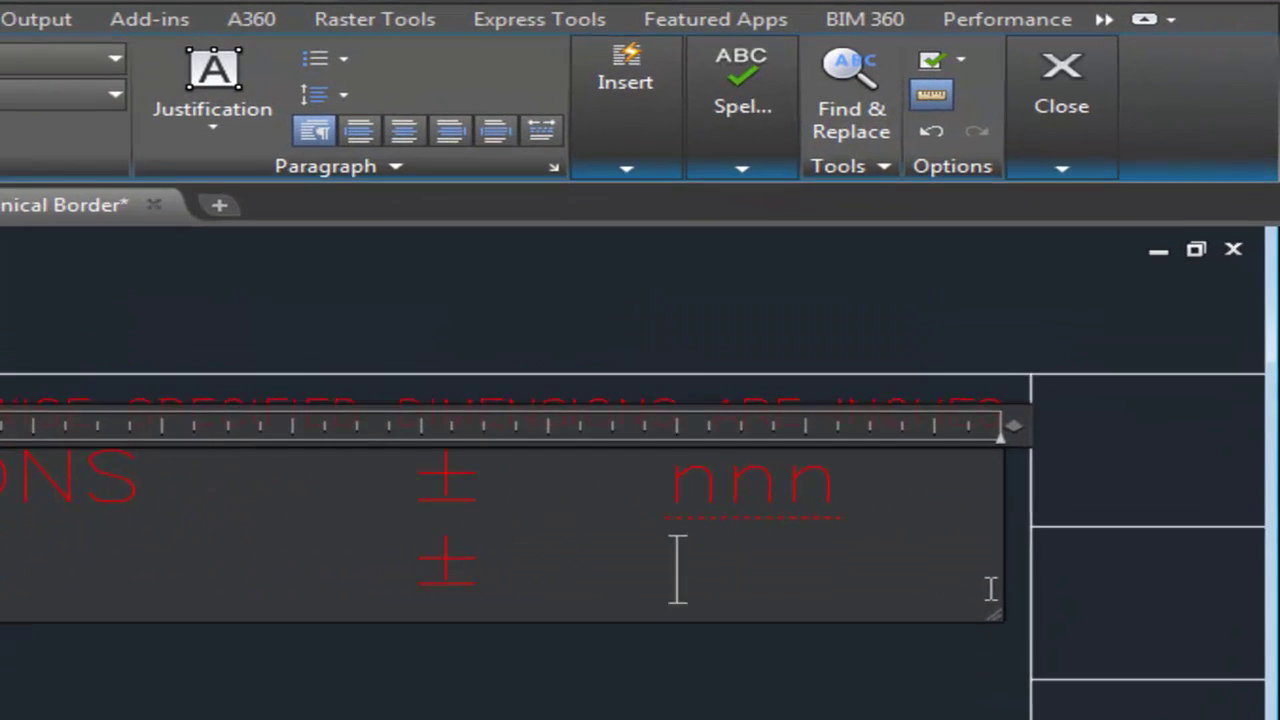
type("nn")
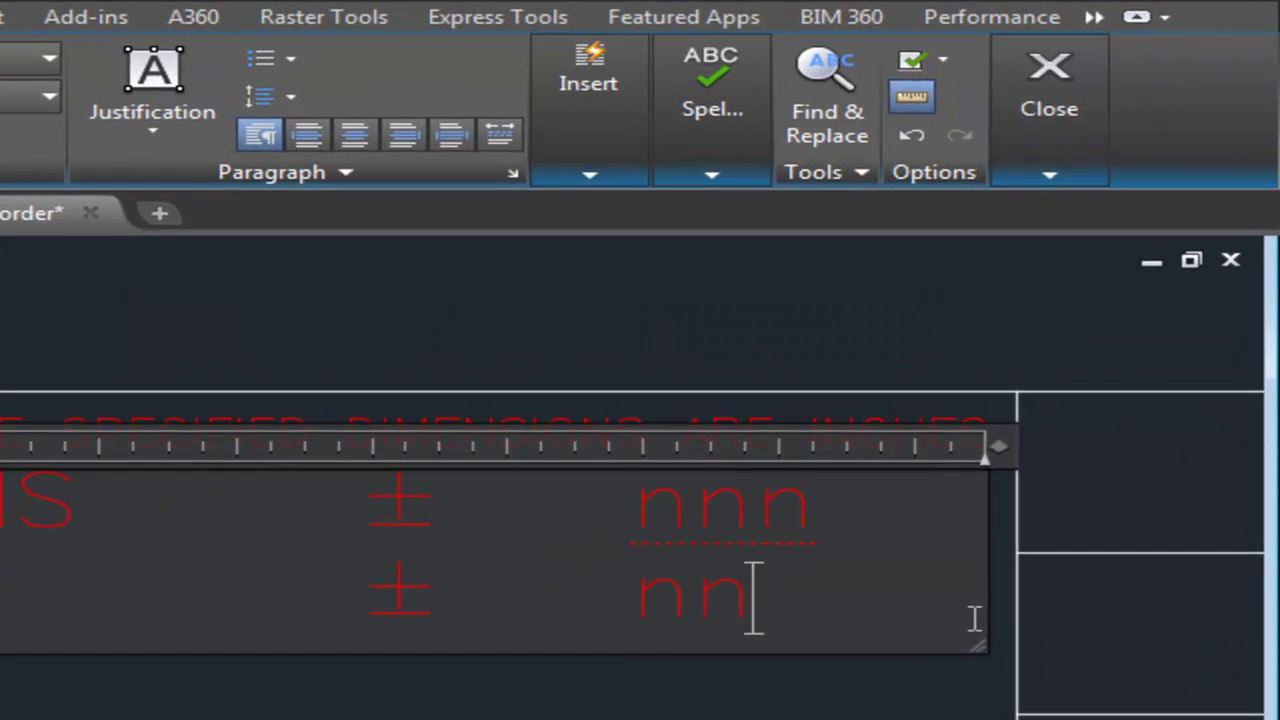
type("n")
key("Return")
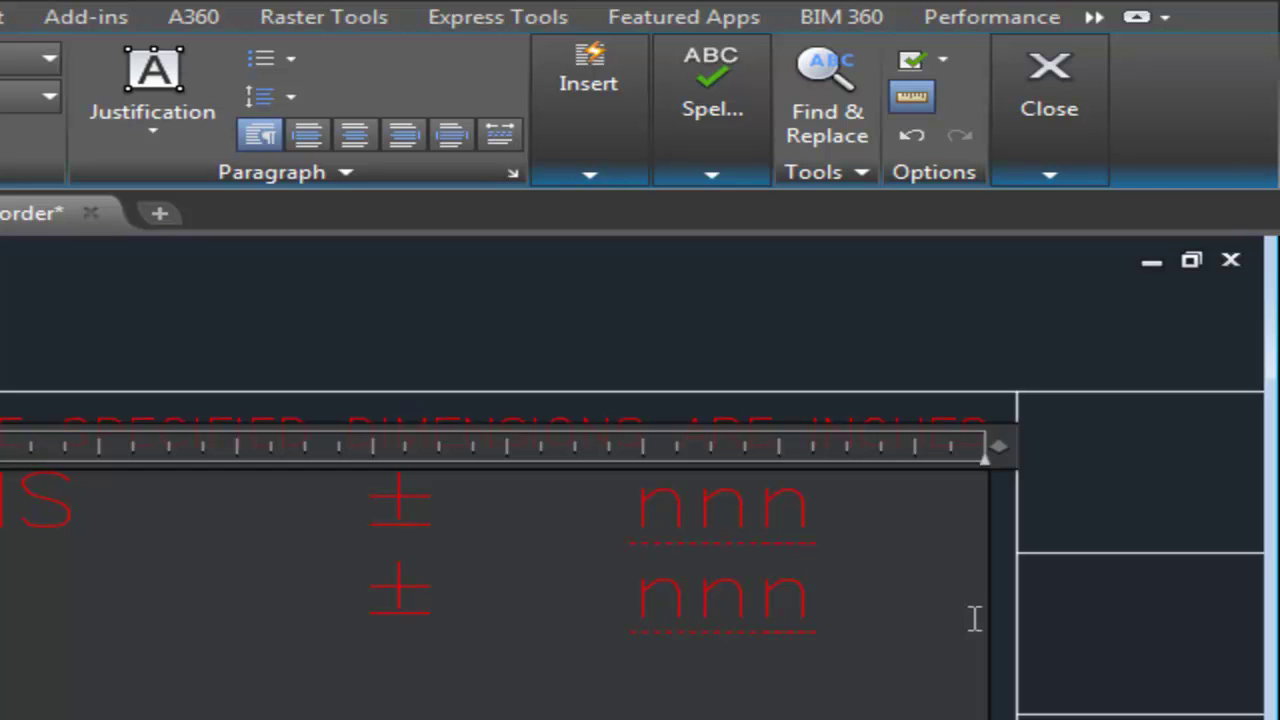
Finish the tolerance text with the lines 3 PLACE DEC. ± nnn and 2 PLACE DEC. ± nnn in the same columns, and exit the text editor
type("DEC.")
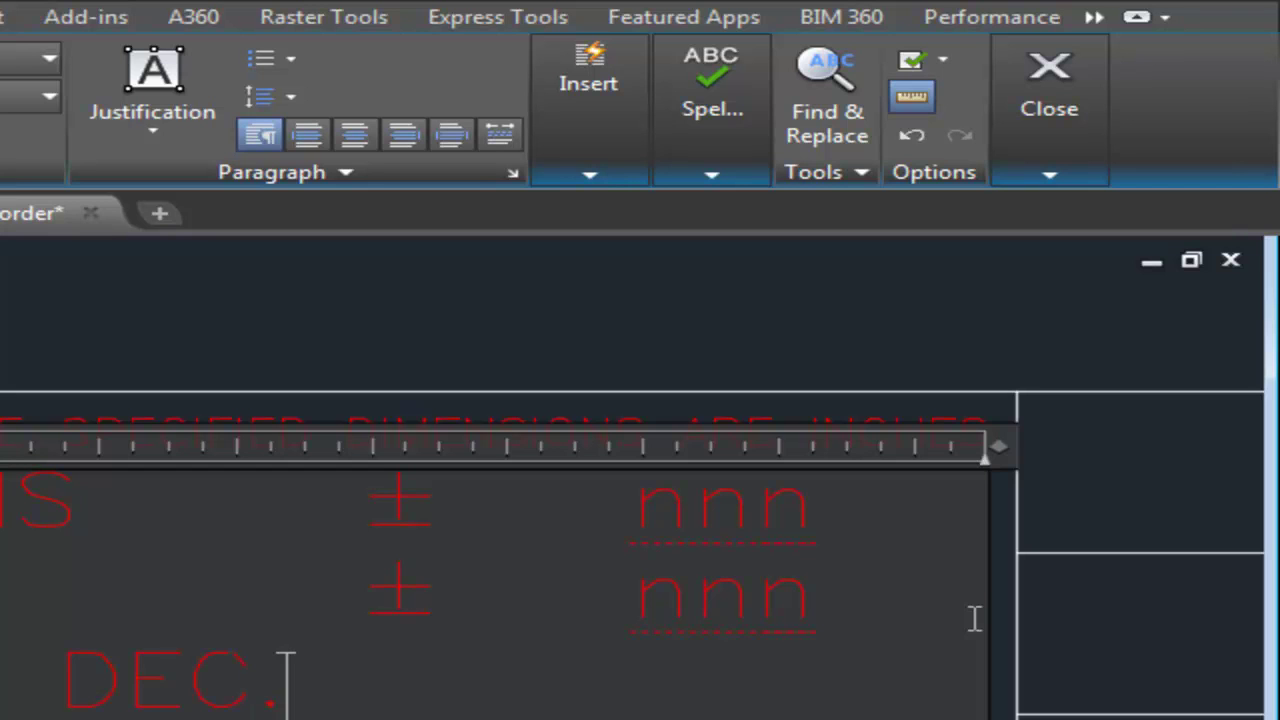
key("Tab")
type("%%p")
key("Tab")
type("nnn")
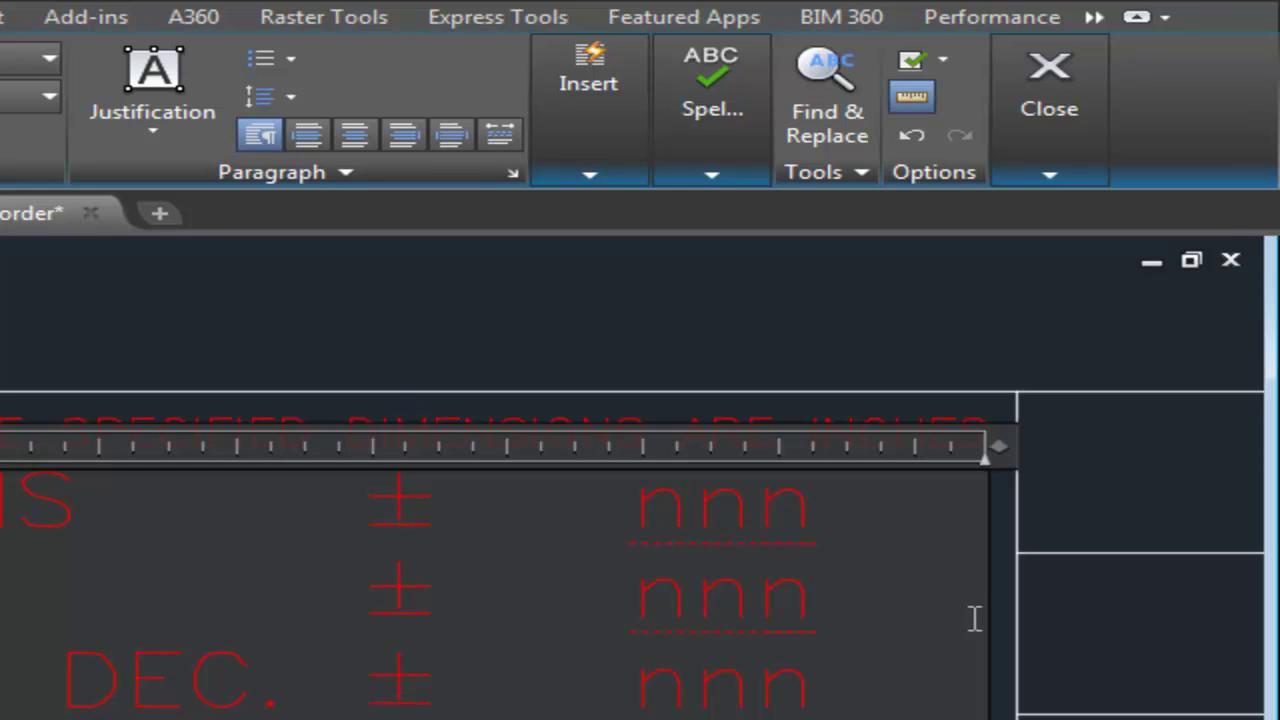
mouse_move(1025, 125)
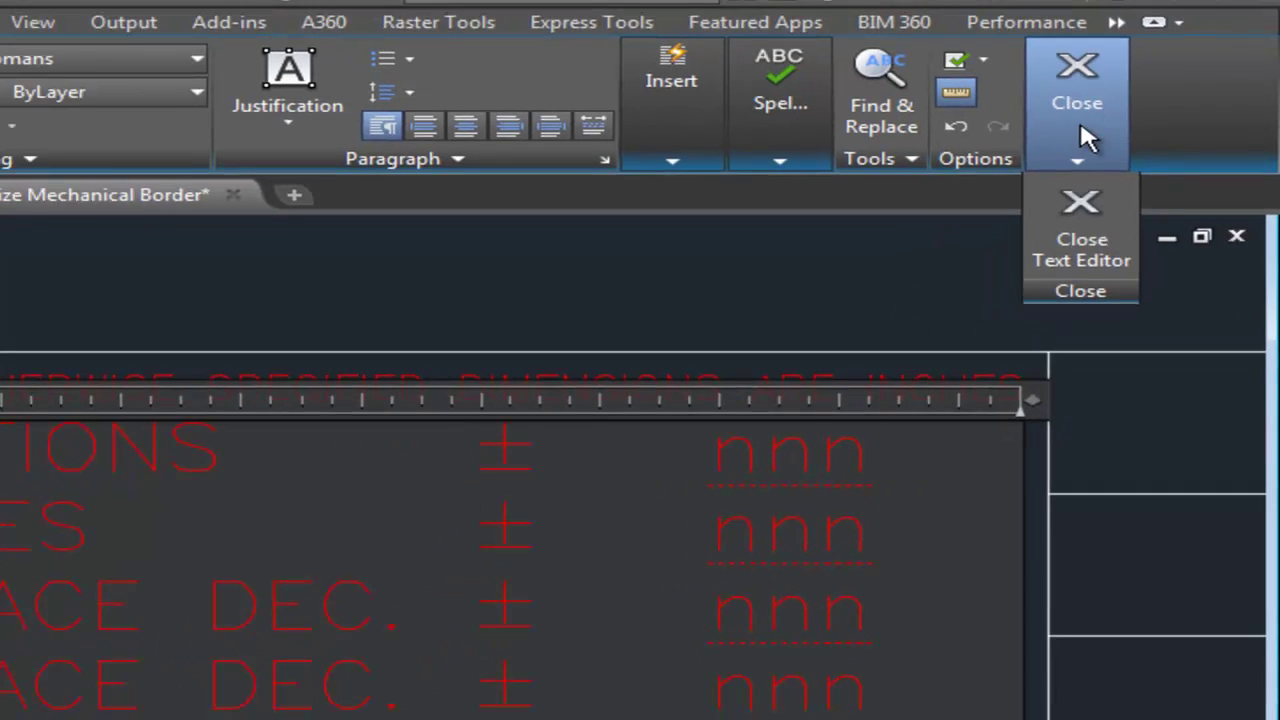
left_click(1133, 183)
Add the single-line label MATERIAL: at 6.8125, 1.1250 in the cell below the tolerances, with height 0.0625 and rotation 0
mouse_move(697, 249)
middle_mouse_down()
mouse_move(608, 249)
mouse_move(610, 261)
middle_mouse_up()
scroll(612, 250, "down", 1)
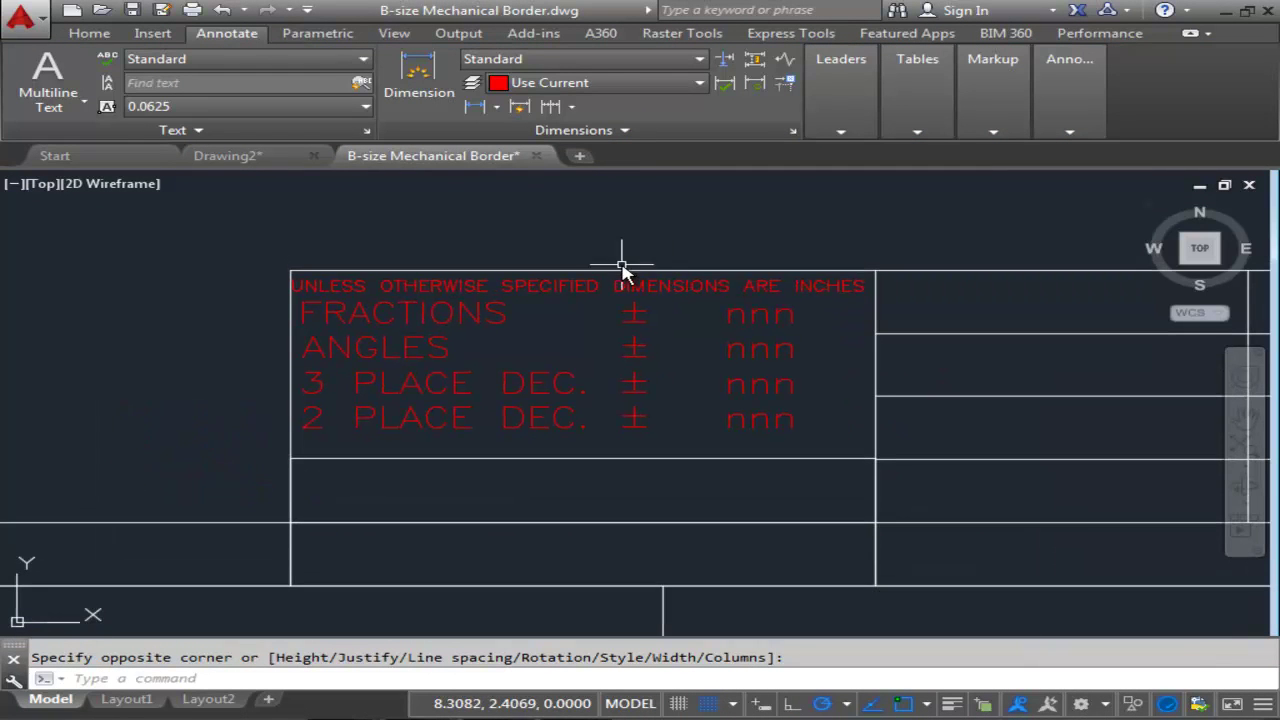
mouse_move(509, 343)
middle_mouse_down()
mouse_move(334, 326)
mouse_move(354, 346)
mouse_move(415, 327)
middle_mouse_up()
scroll(269, 389, "up", 3)
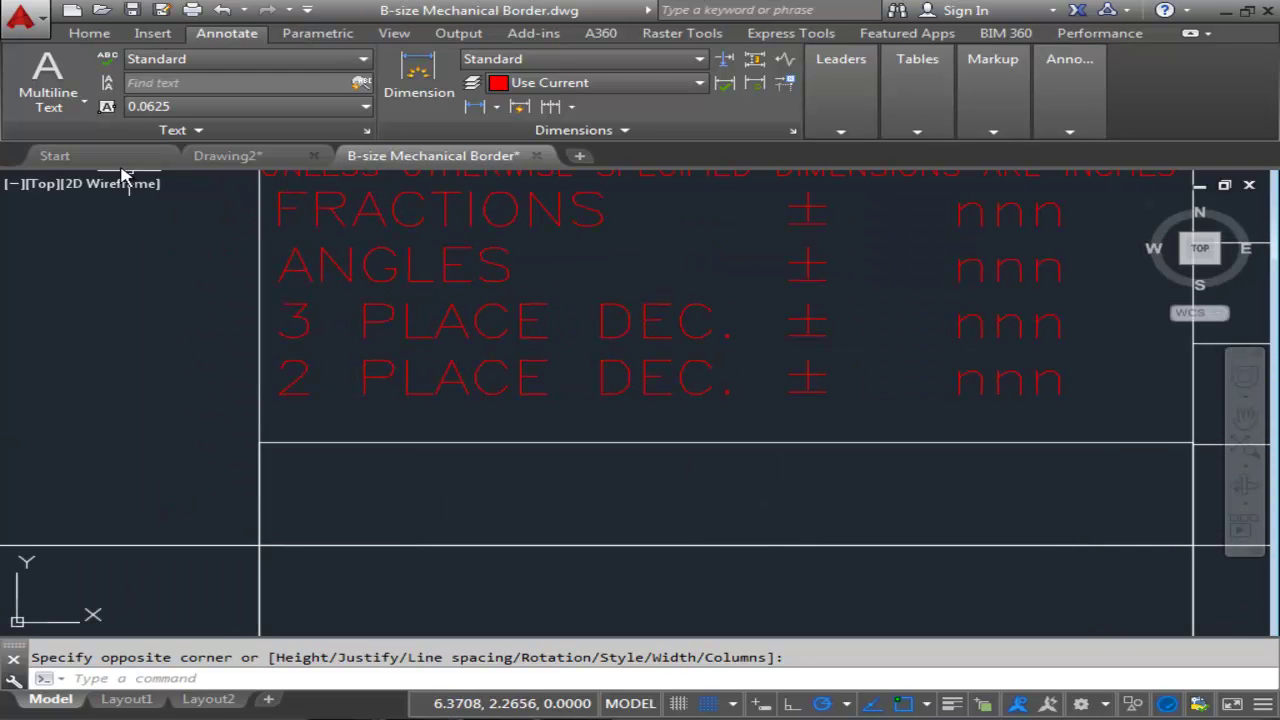
left_click(70, 118)
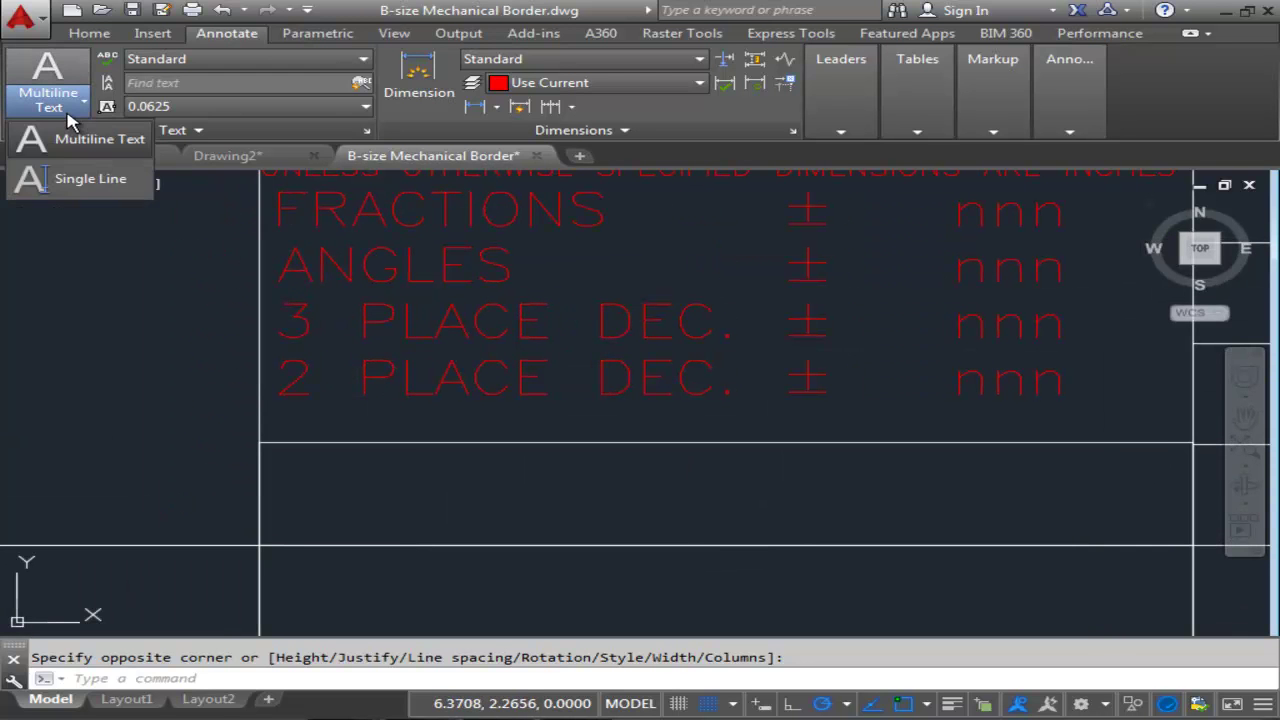
left_click(80, 185)
scroll(251, 286, "down", 4)
middle_click_drag(263, 320, 211, 354)
scroll(229, 423, "up", 2)
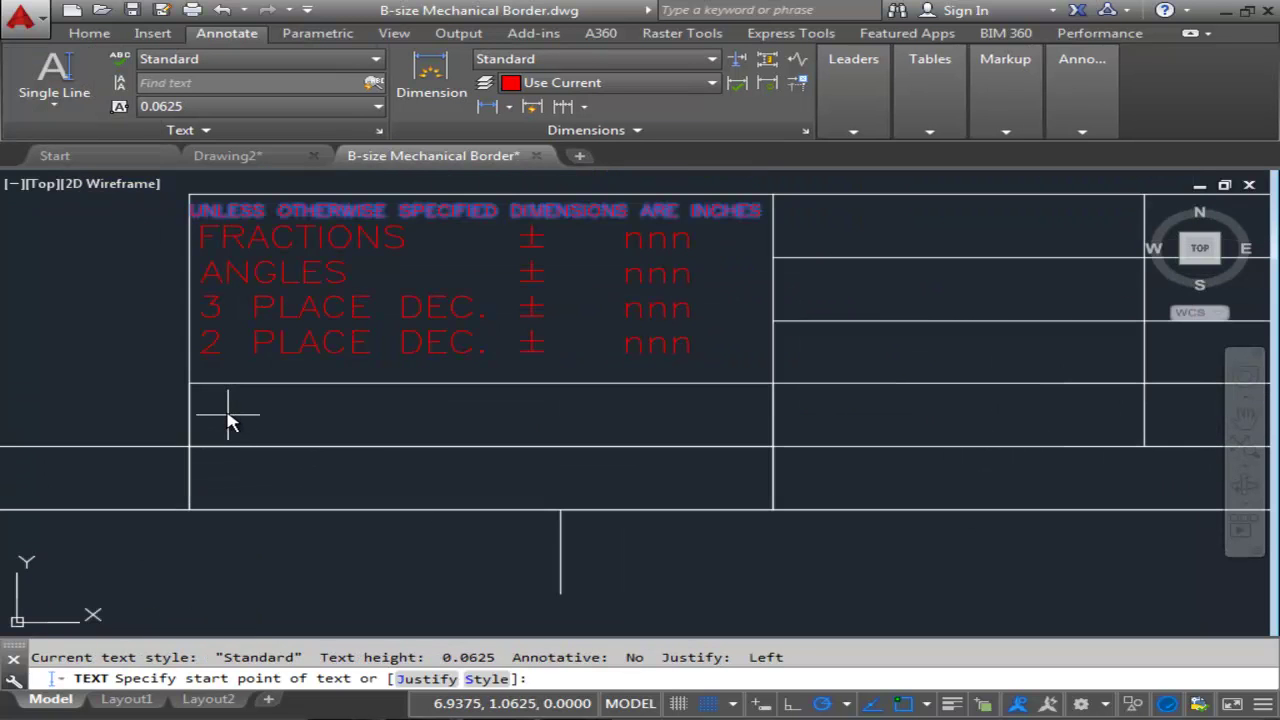
scroll(145, 398, "up", 2)
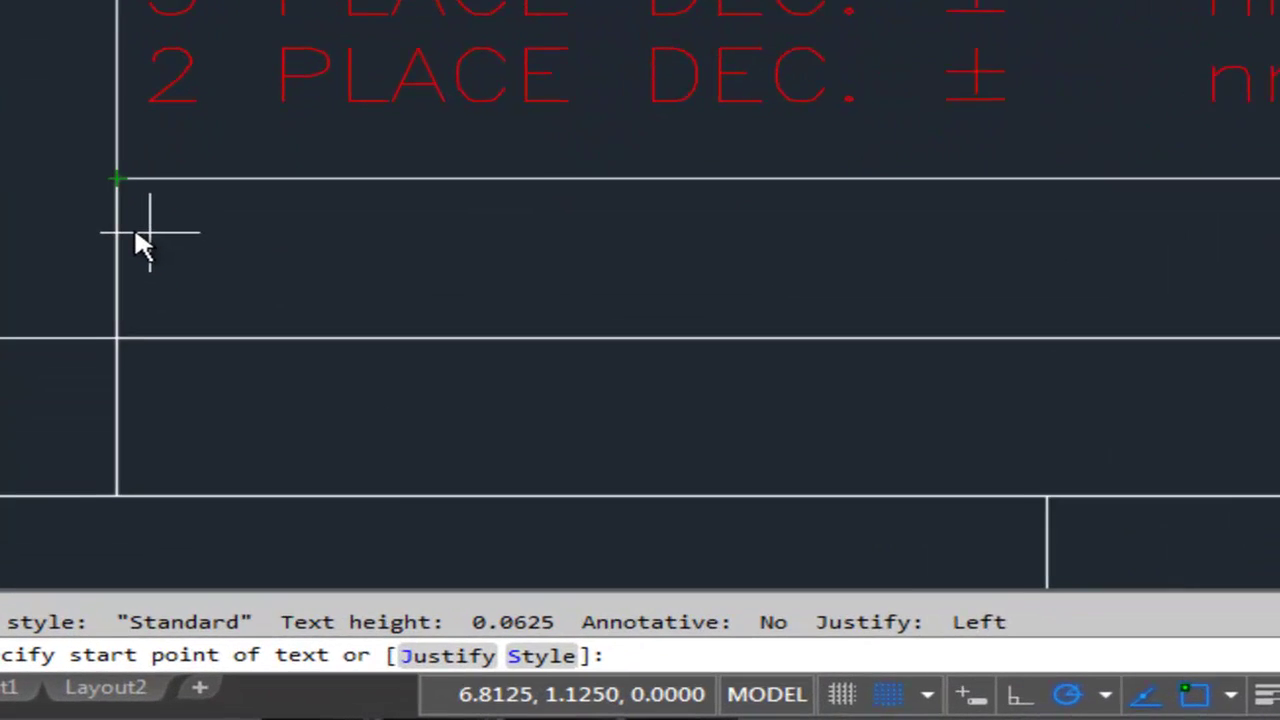
left_click(229, 410)
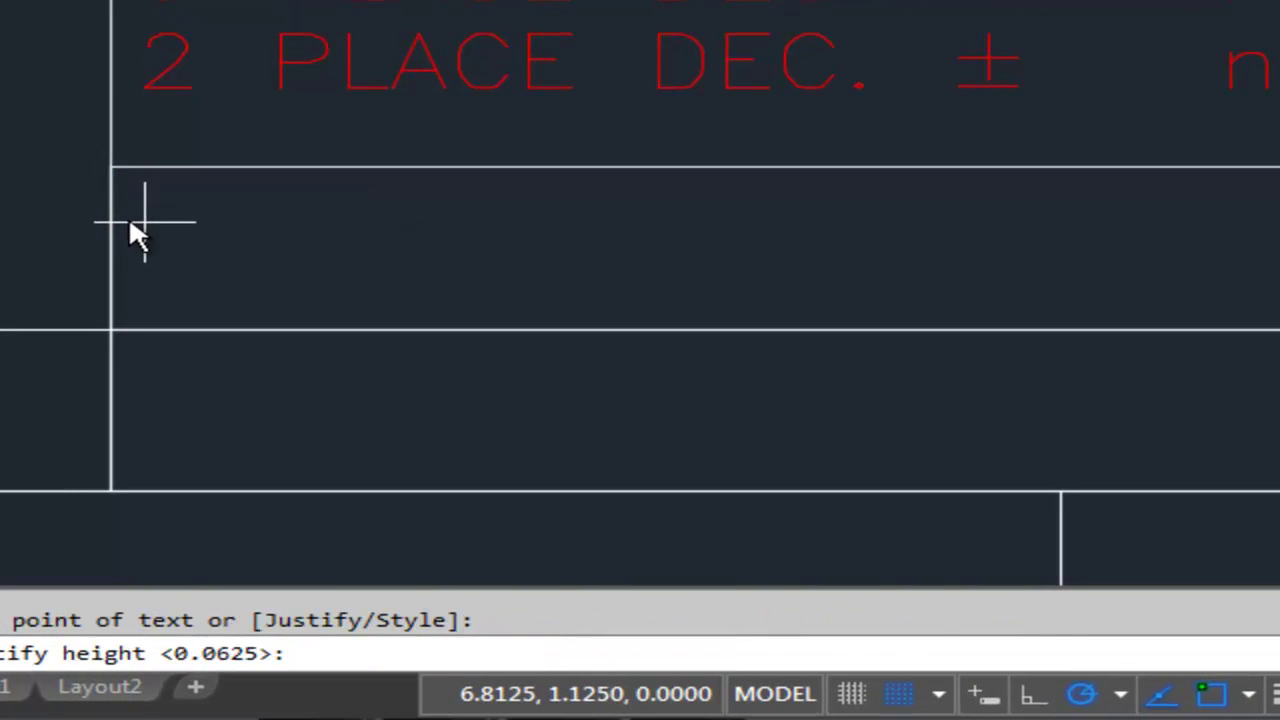
left_click(214, 238)
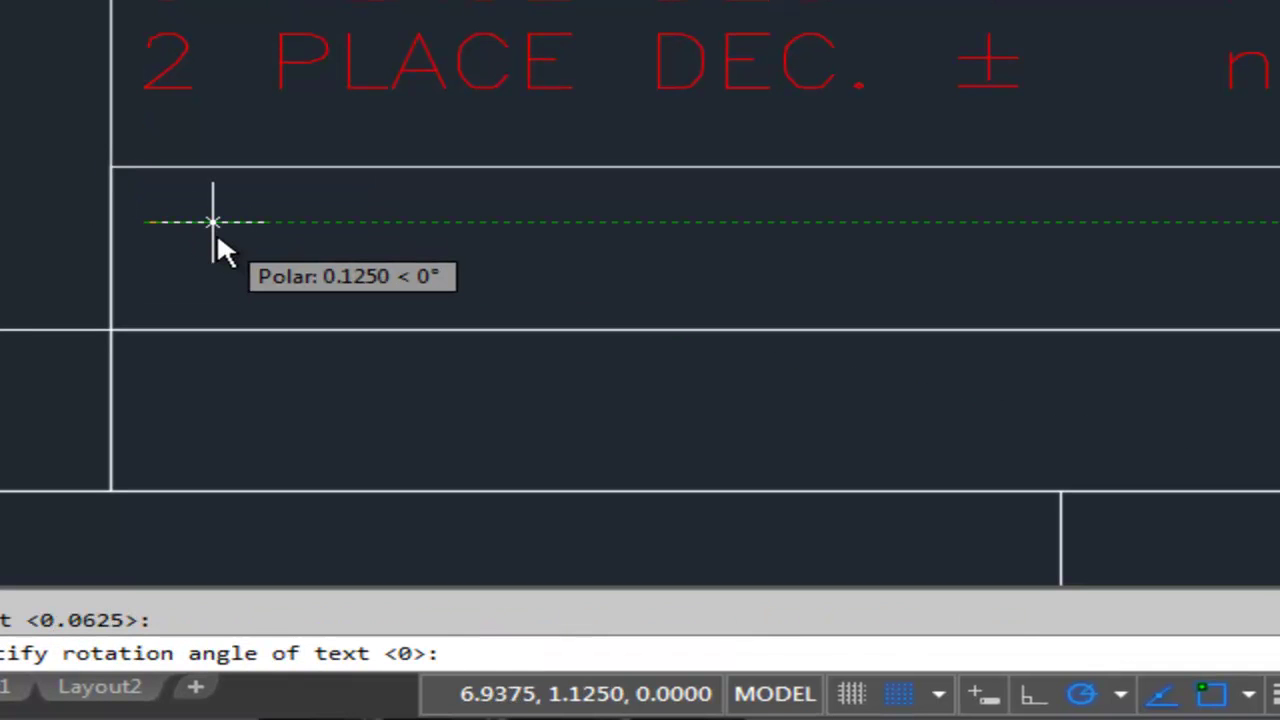
key("Return")
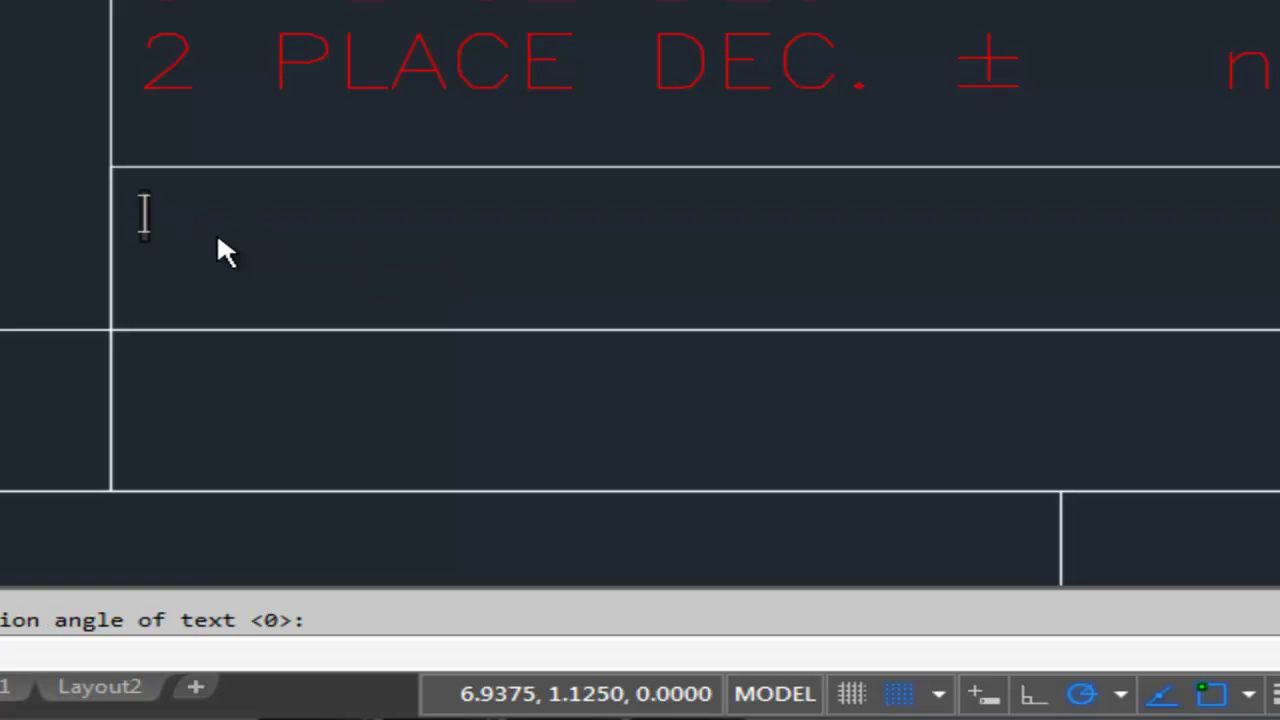
type("MATERIAL")
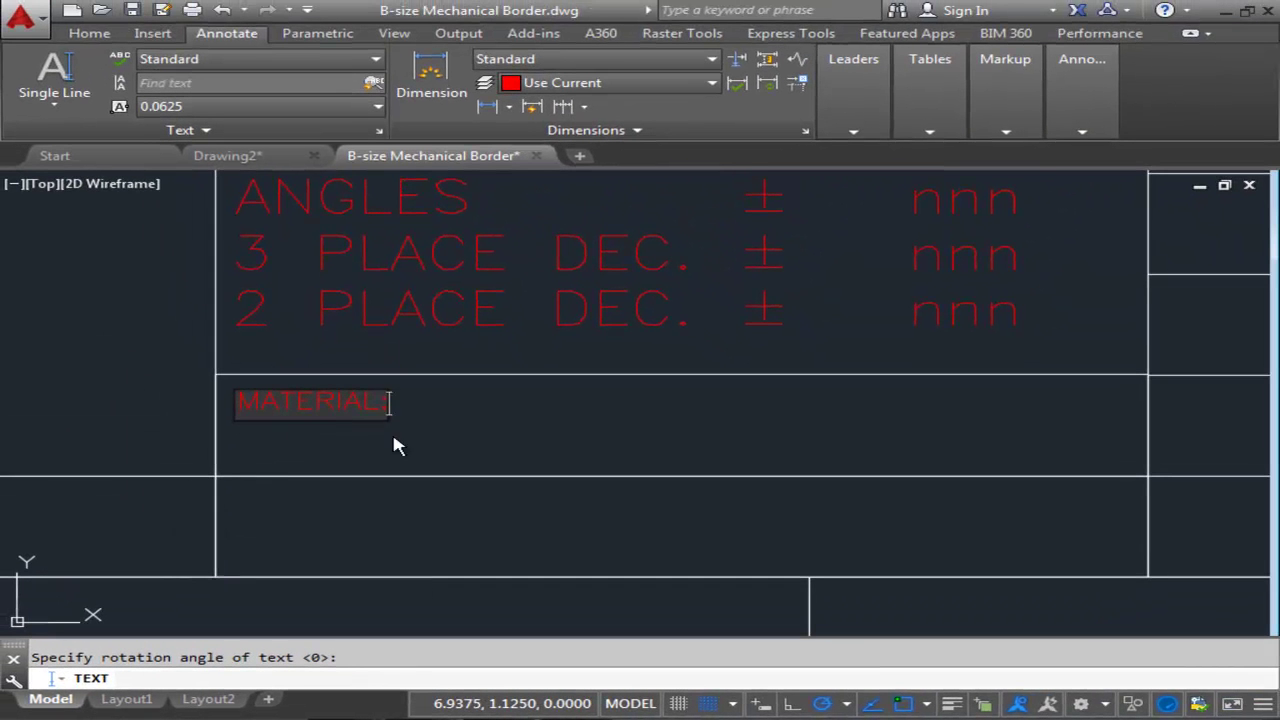
type(":")
left_click(233, 503)
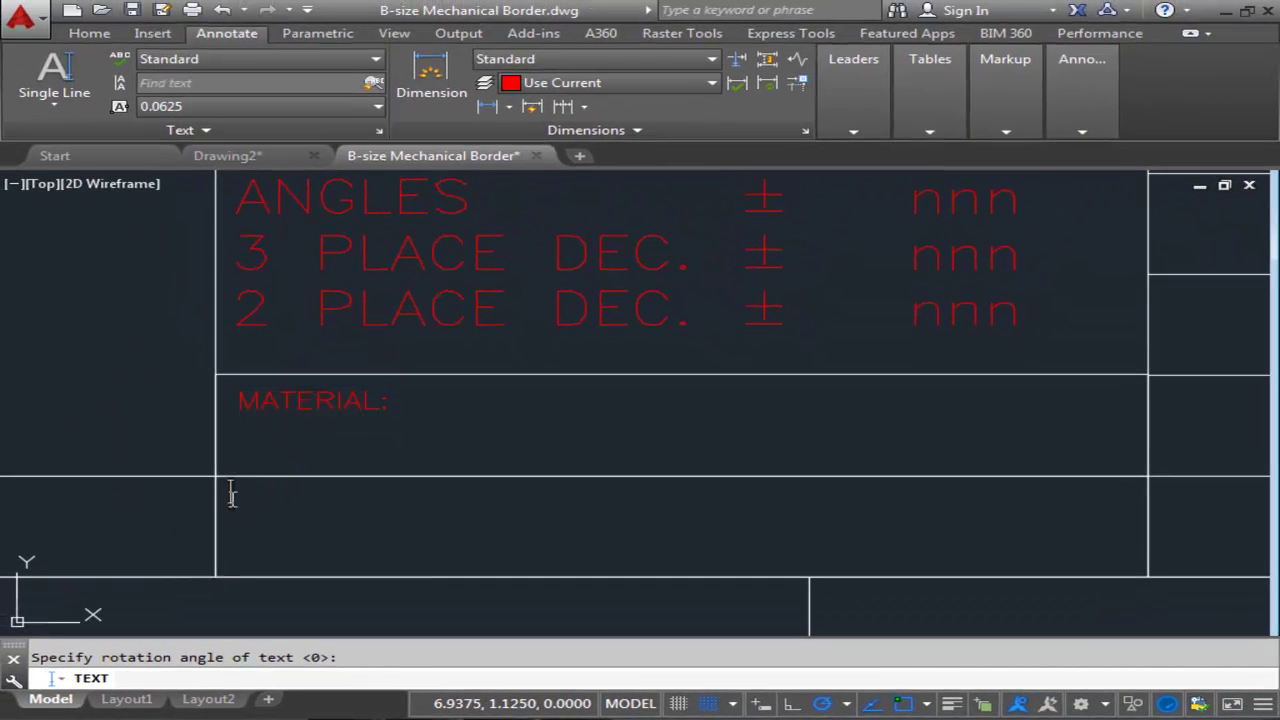
key("Return")
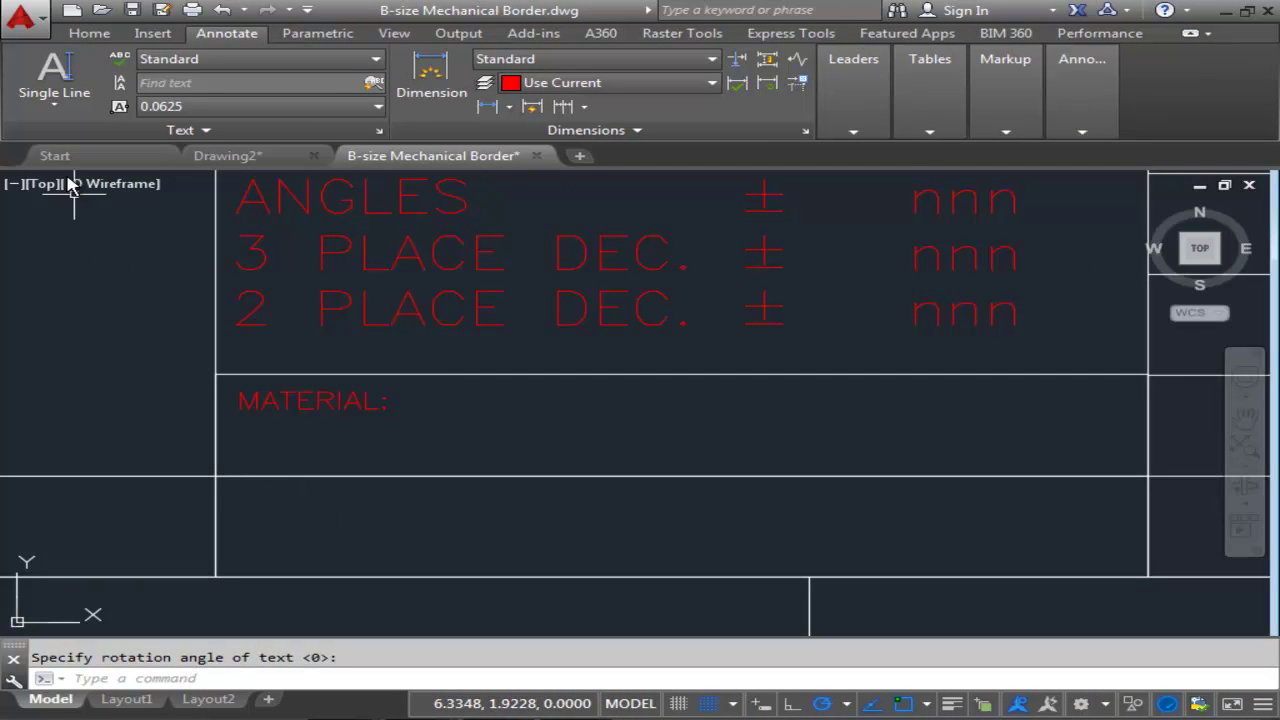
Add the single-line label FINISH: in the cell below MATERIAL:, left-aligned with it, using height 0.0625 and rotation 0
left_click(84, 80)
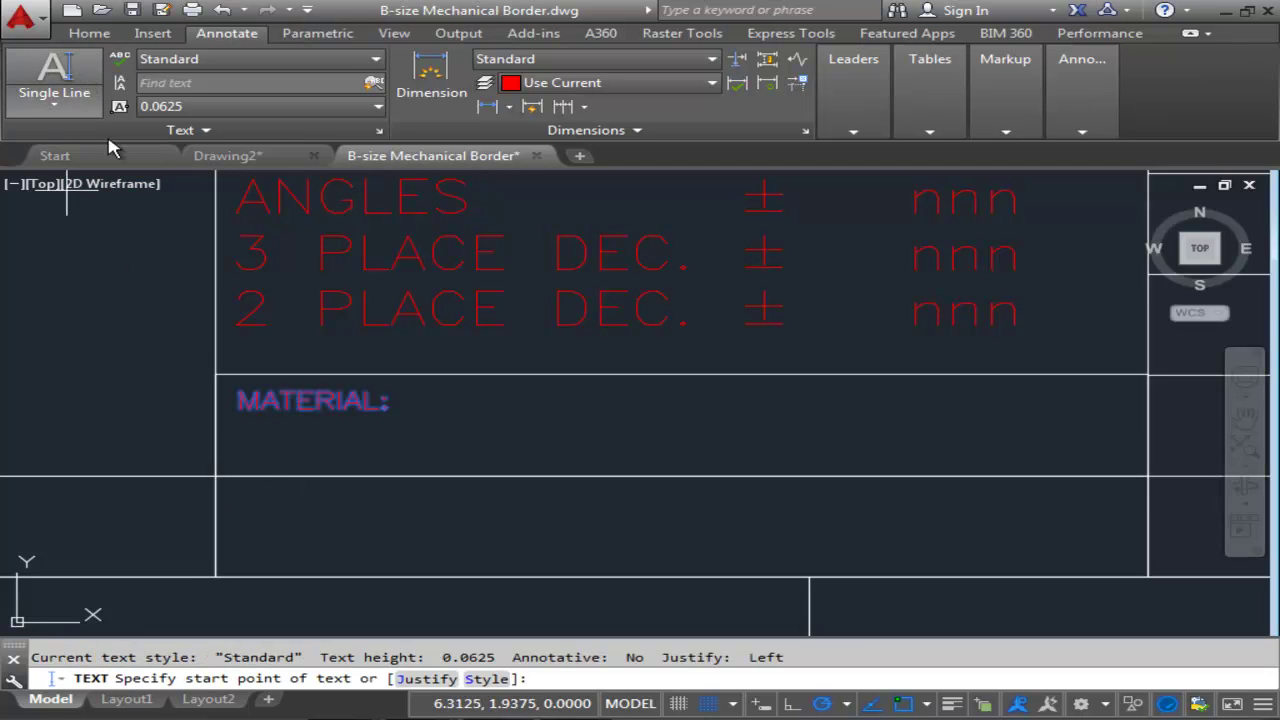
left_click(236, 510)
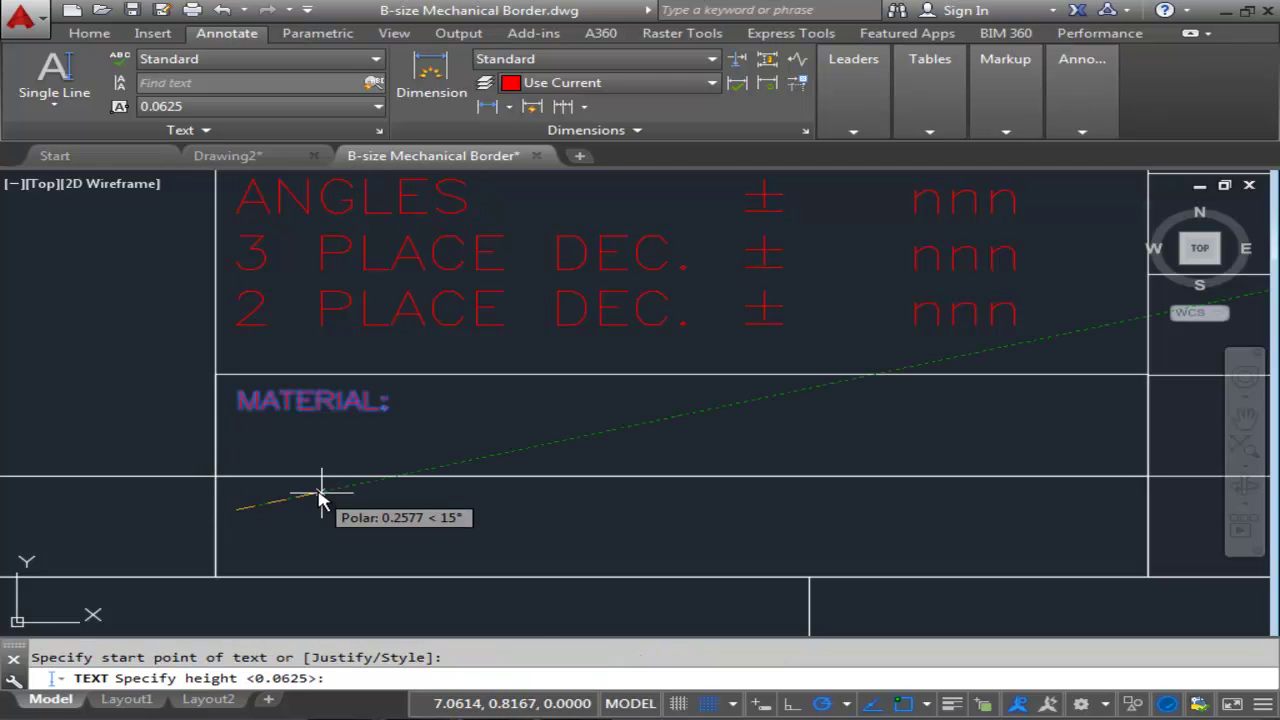
left_click(236, 462)
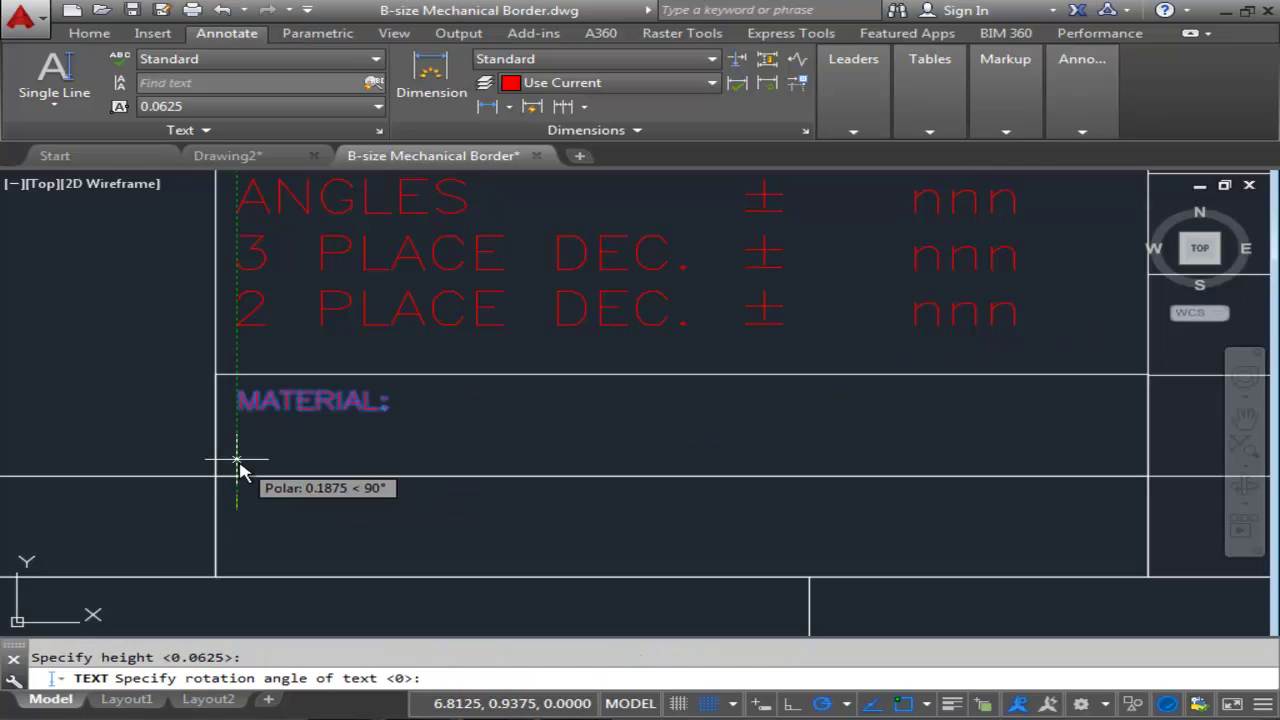
key("Return")
type("FINISH")
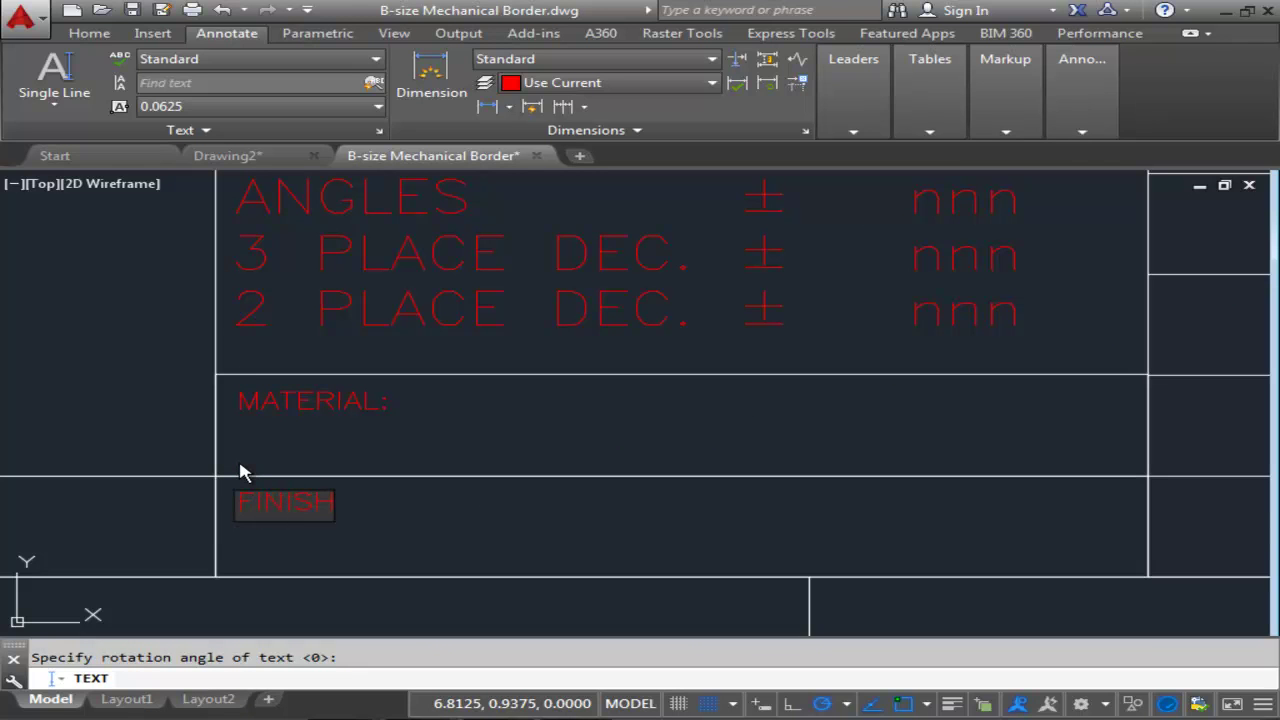
type(":")
key("Return")
scroll(482, 535, "down", 4)
middle_click_drag(546, 531, 420, 548)
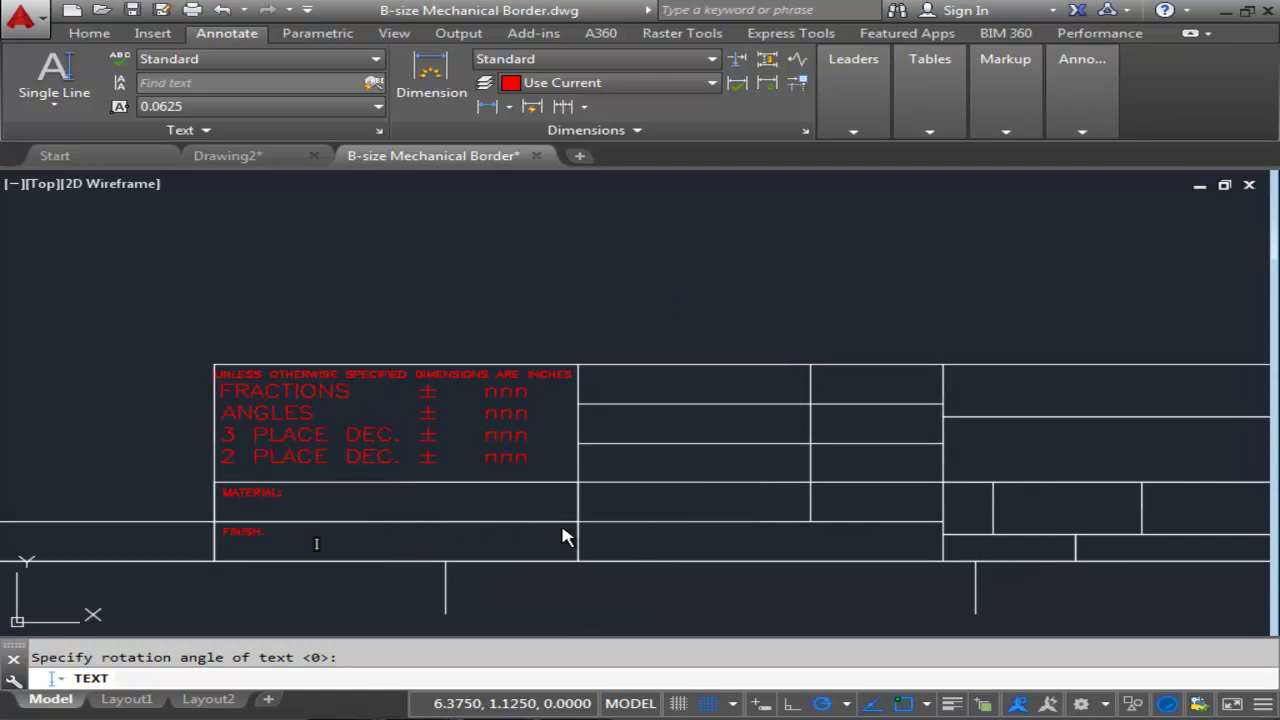
key("Return")
Add the single-line label DATE at 11.3125, 2.2500 in the uppermost cell of the narrow middle column, with height 0.0625 and rotation 0
middle_click_drag(634, 537, 460, 529)
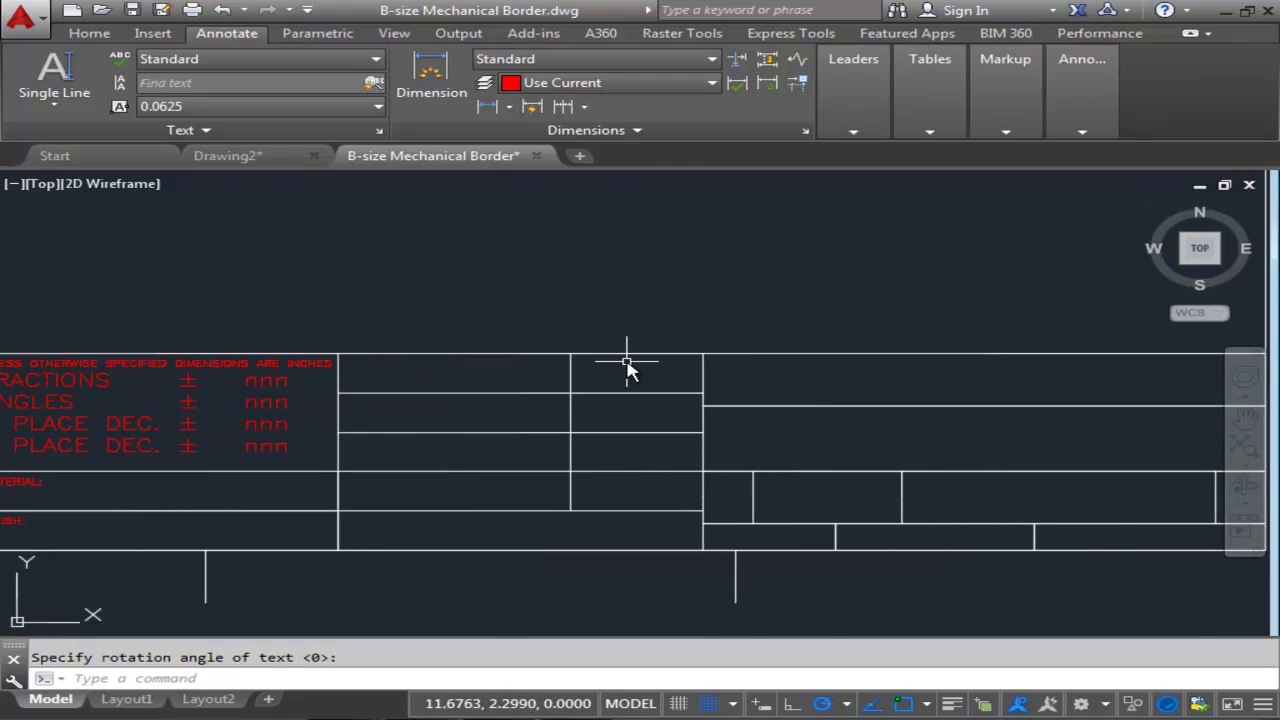
scroll(630, 368, "up", 4)
middle_click_drag(531, 400, 477, 440)
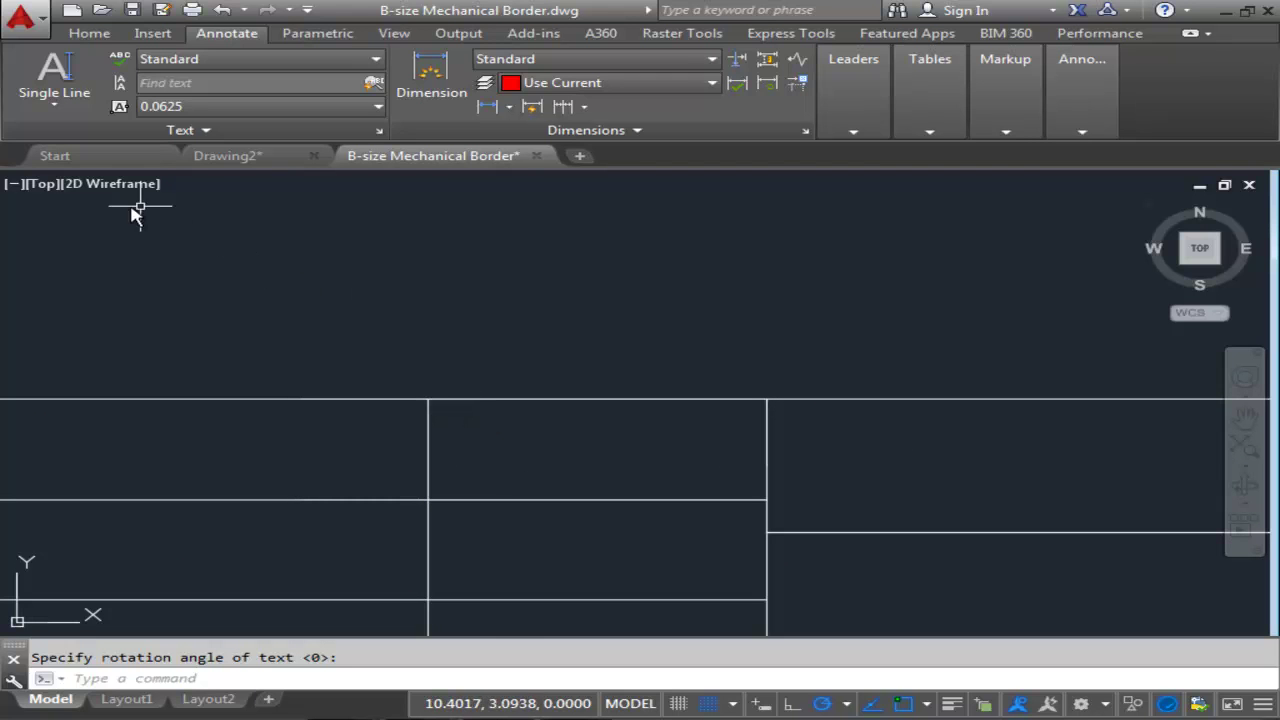
left_click(38, 72)
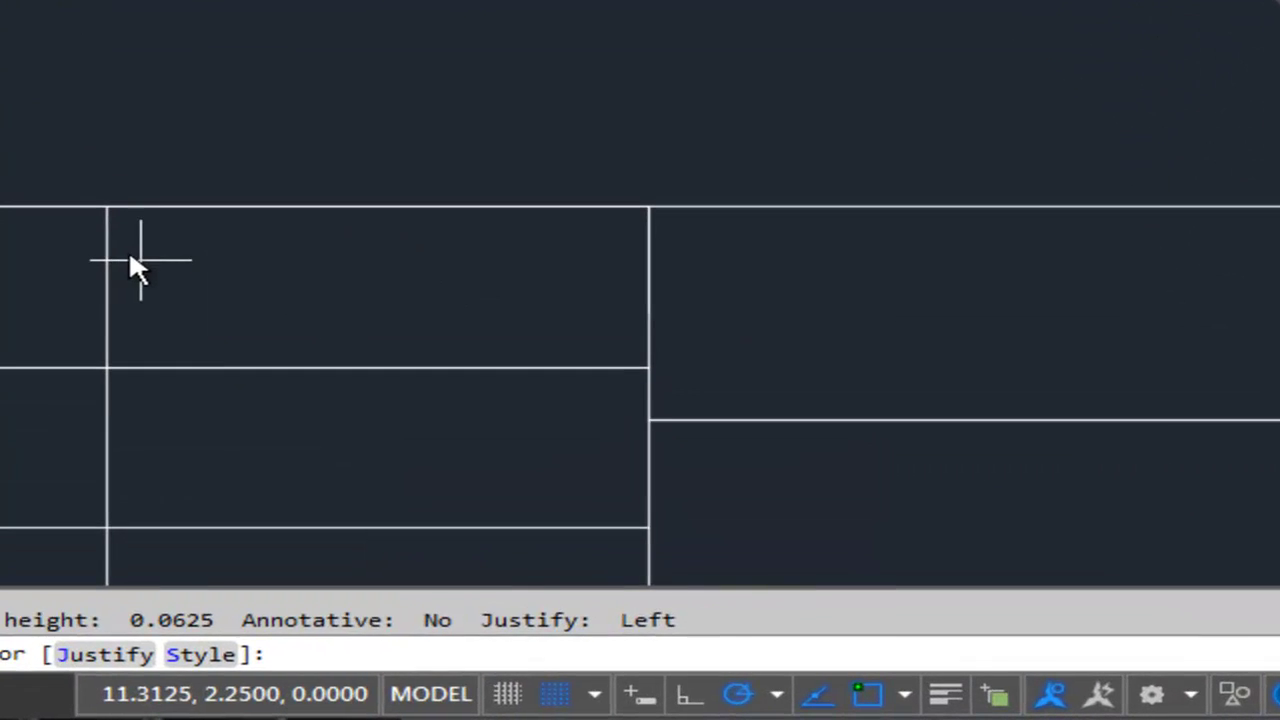
left_click(448, 433)
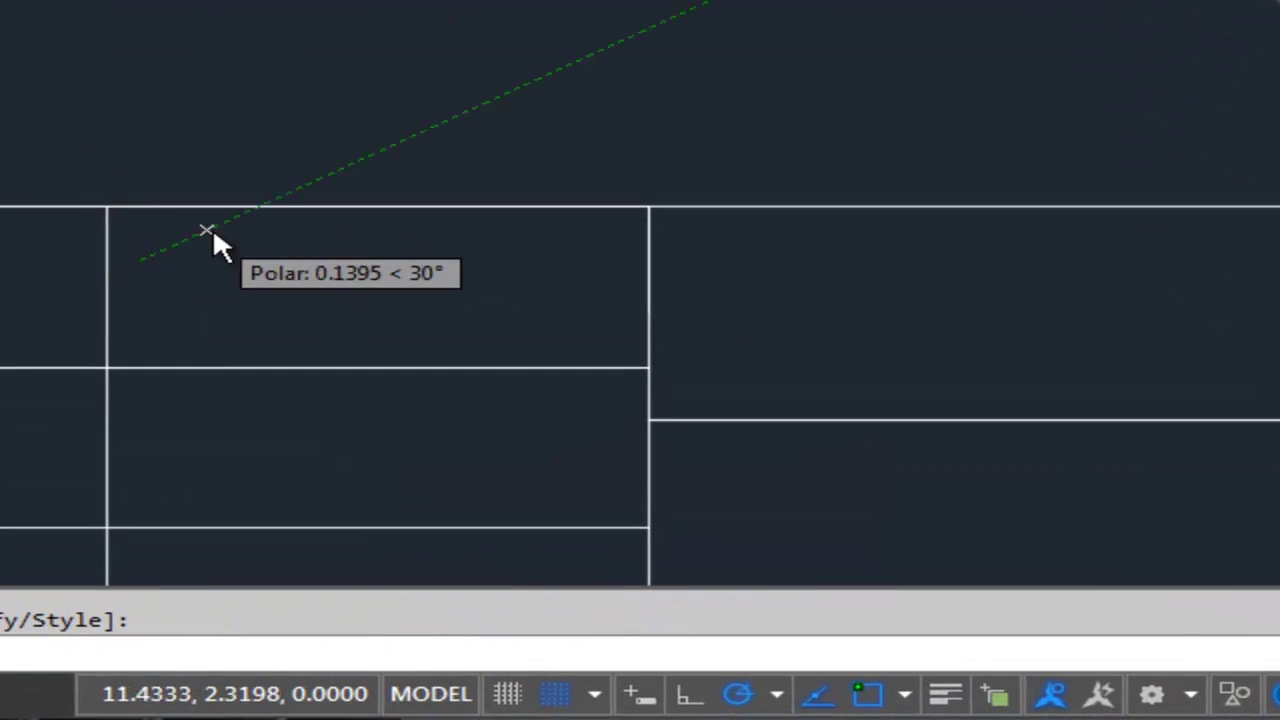
left_click(200, 228)
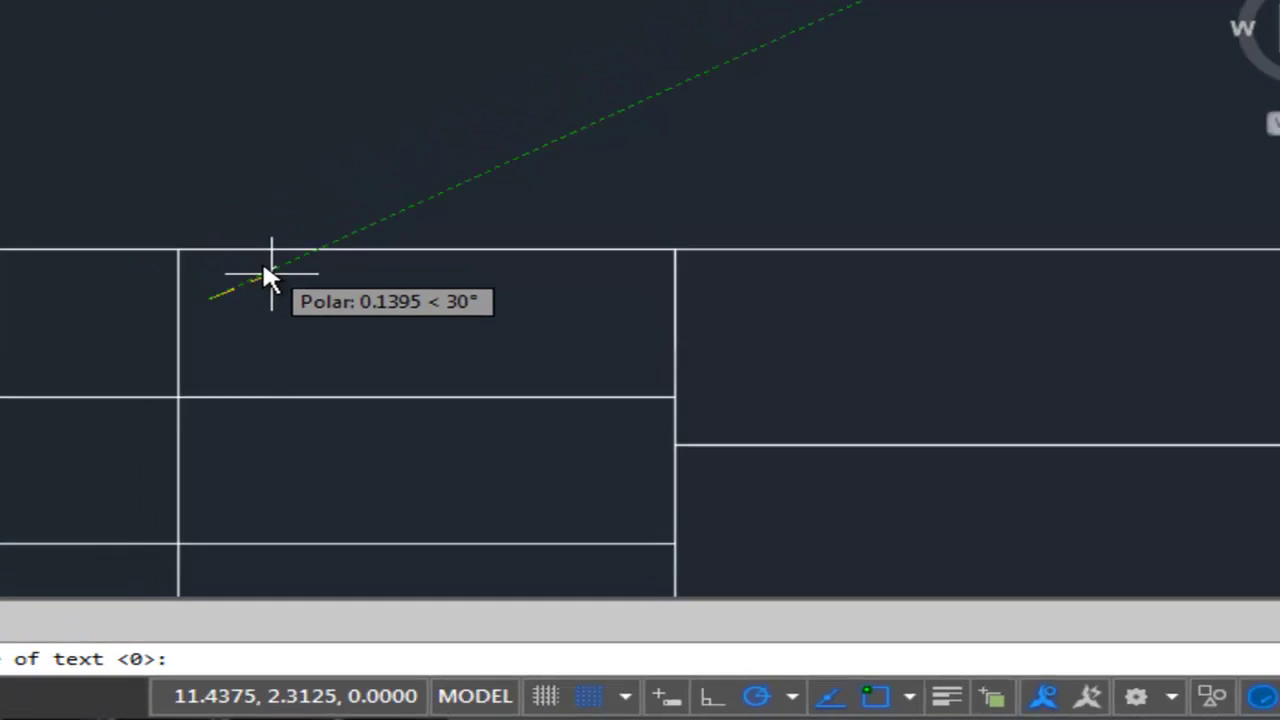
key("Return")
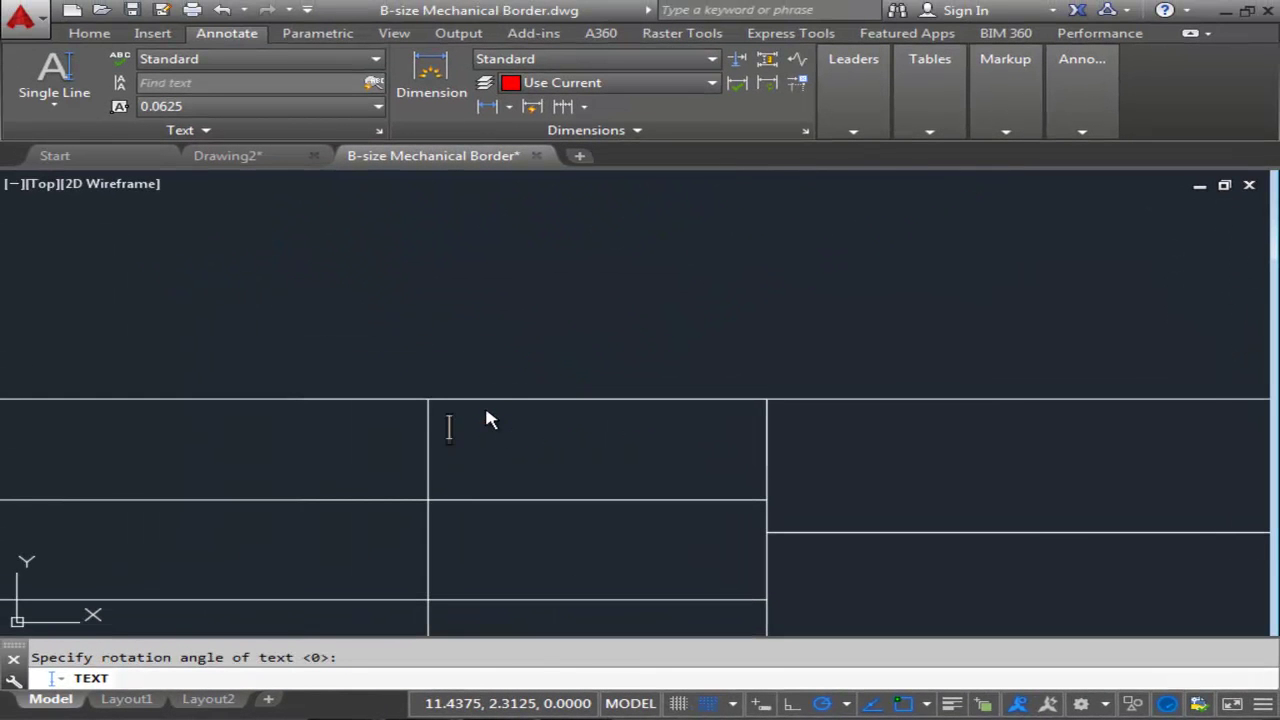
type("DATES")
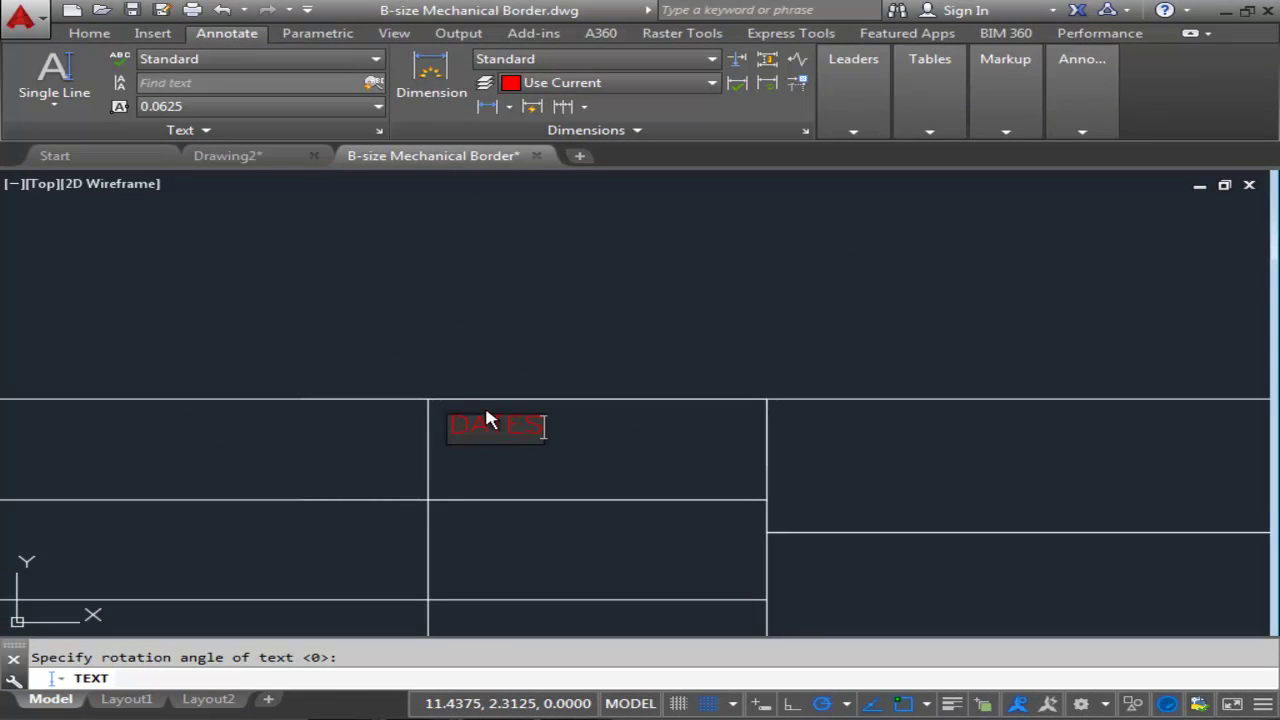
key("BackSpace")
type(":")
key("BackSpace")
left_click(492, 355)
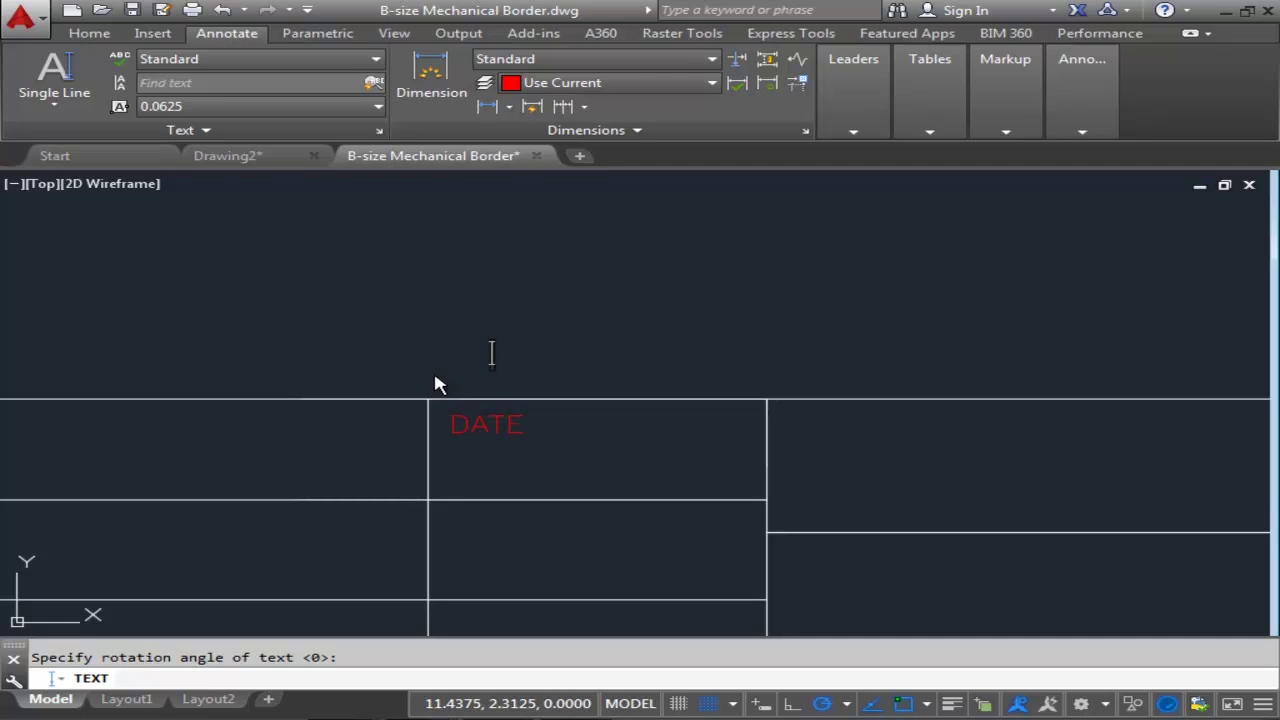
key("Escape")
With grid snap off, copy the DATE label from its cell's upper-left corner to the matching corners of the three cells below
left_click(485, 414)
left_click(480, 428)
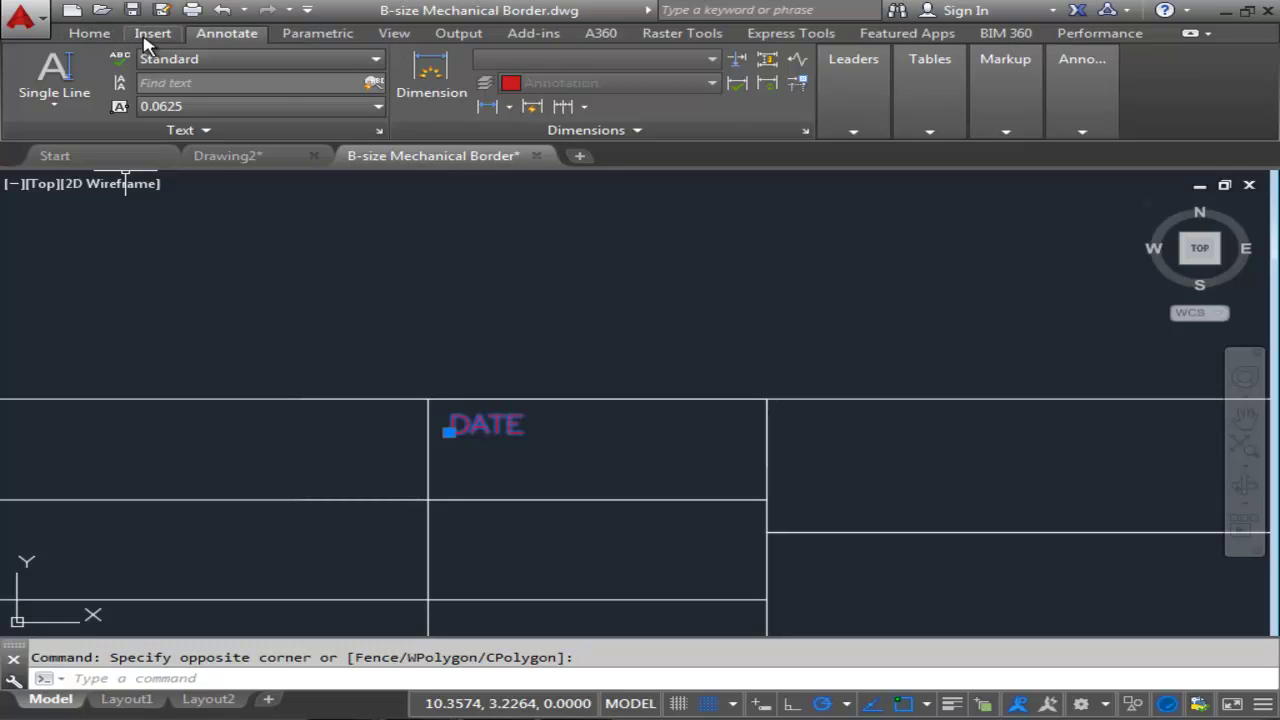
left_click(102, 38)
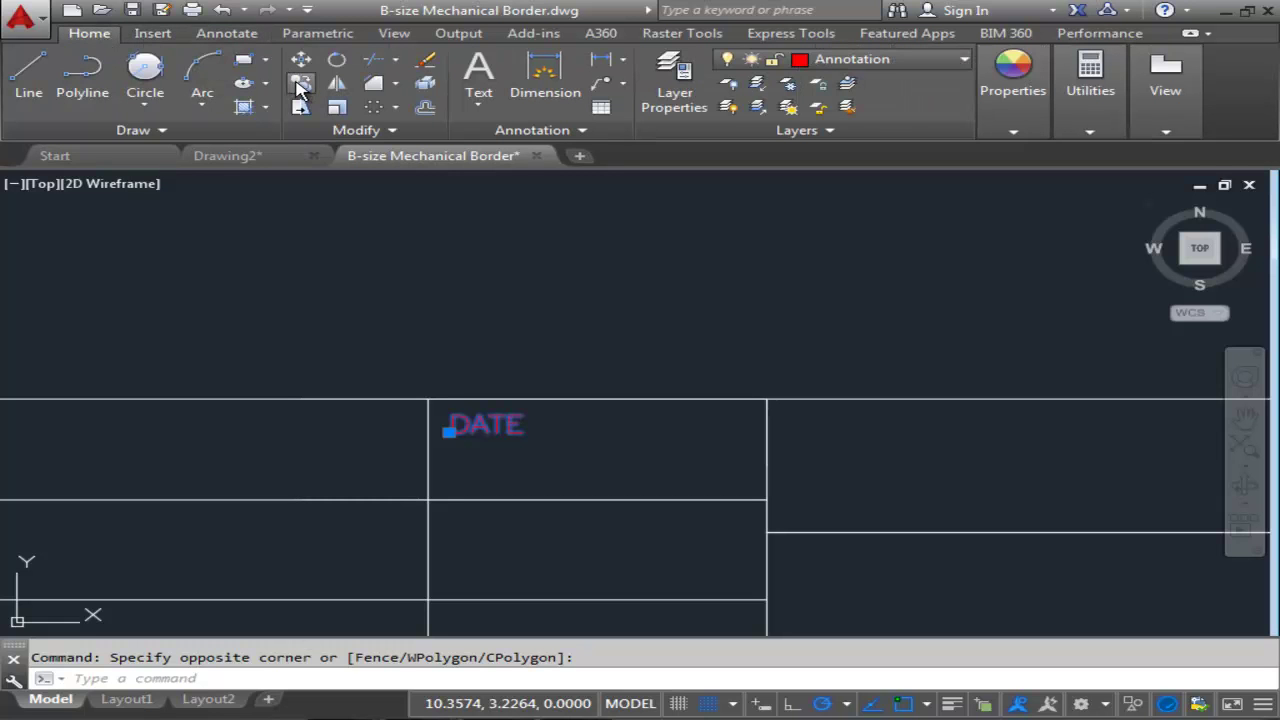
left_click(302, 88)
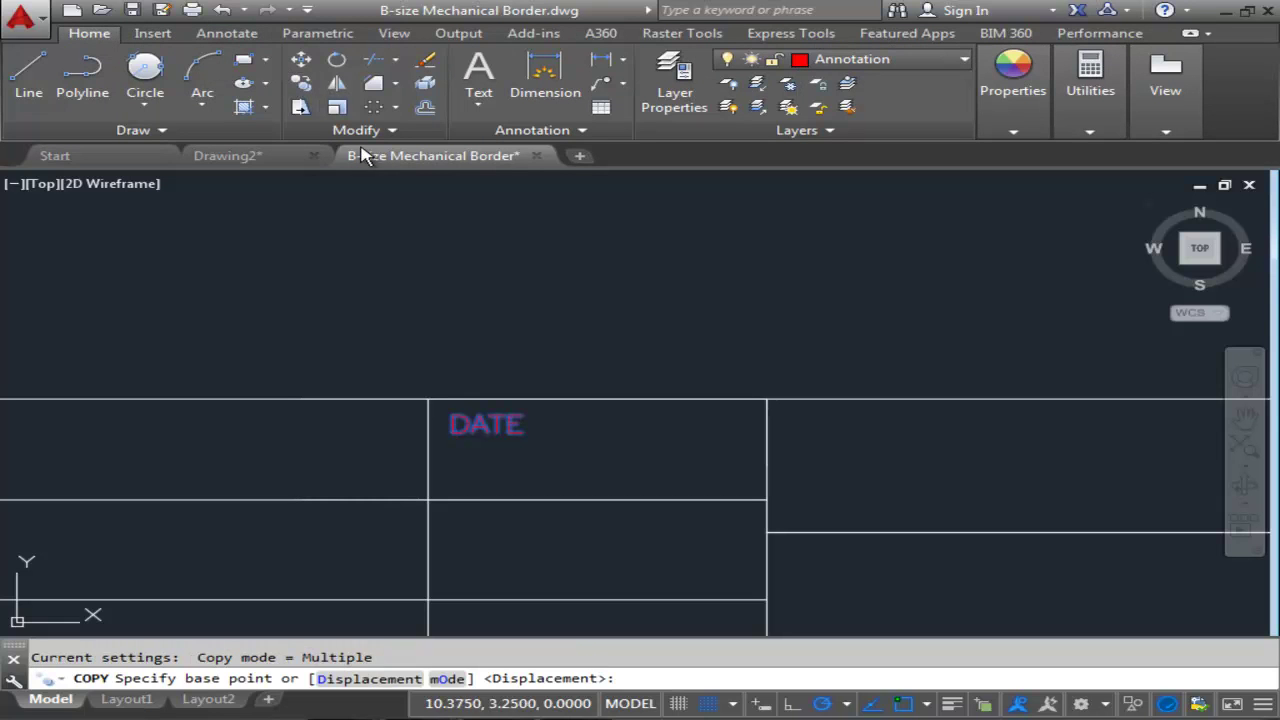
left_click(427, 399)
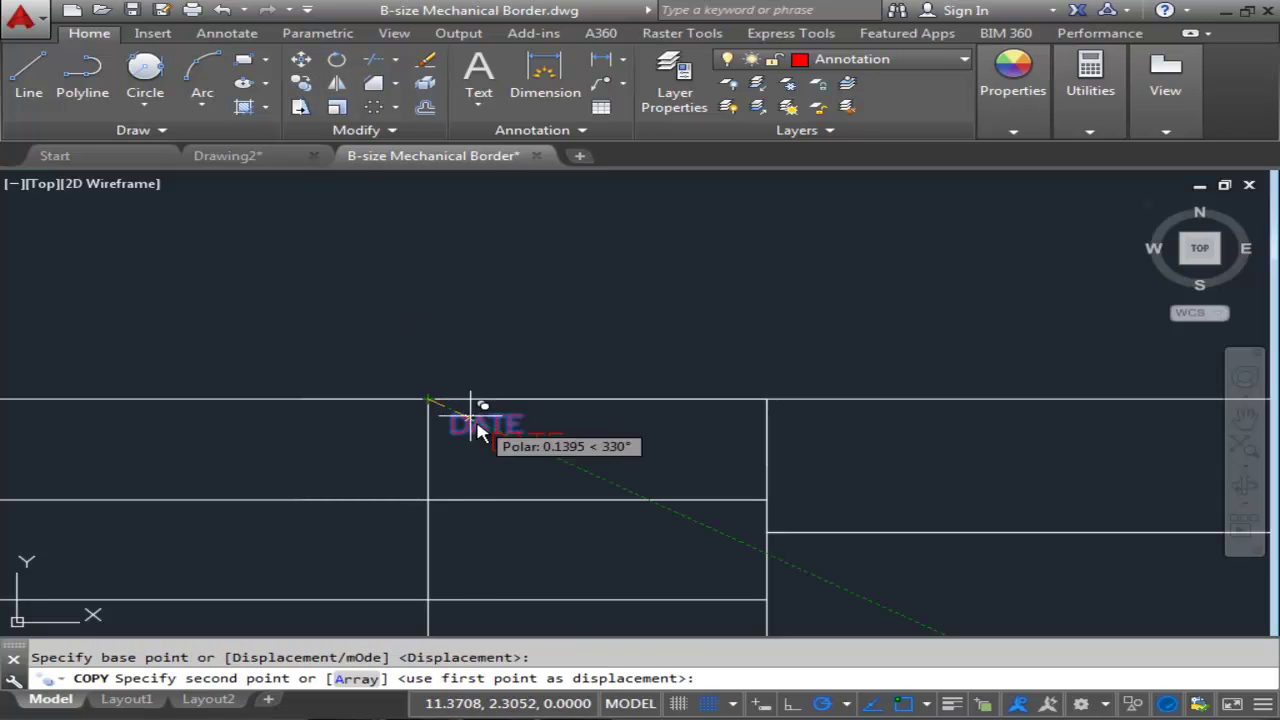
left_click(711, 705)
left_click(428, 500)
middle_click_drag(490, 497, 486, 383)
left_click(453, 407)
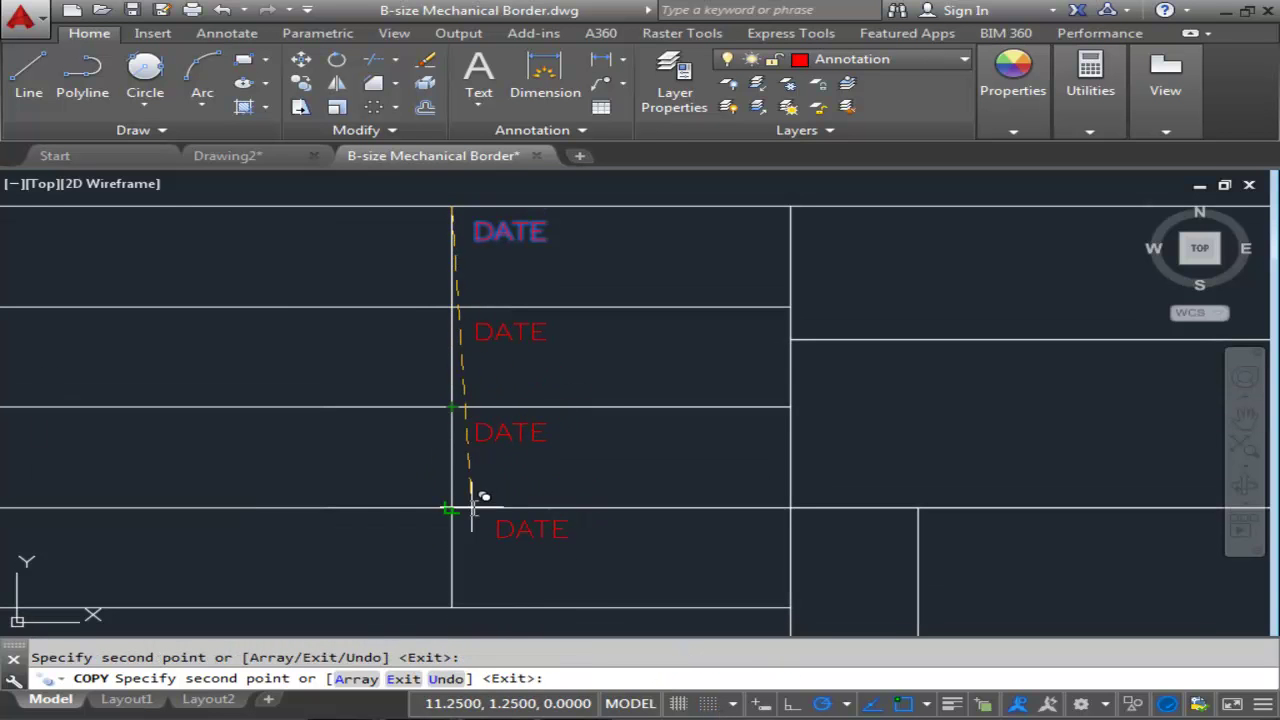
left_click(453, 507)
Copy the DATE label to the matching upper-left corners of the four cells in the wide column beside the tolerances
middle_click_drag(557, 505, 774, 486)
scroll(774, 486, "down", 3)
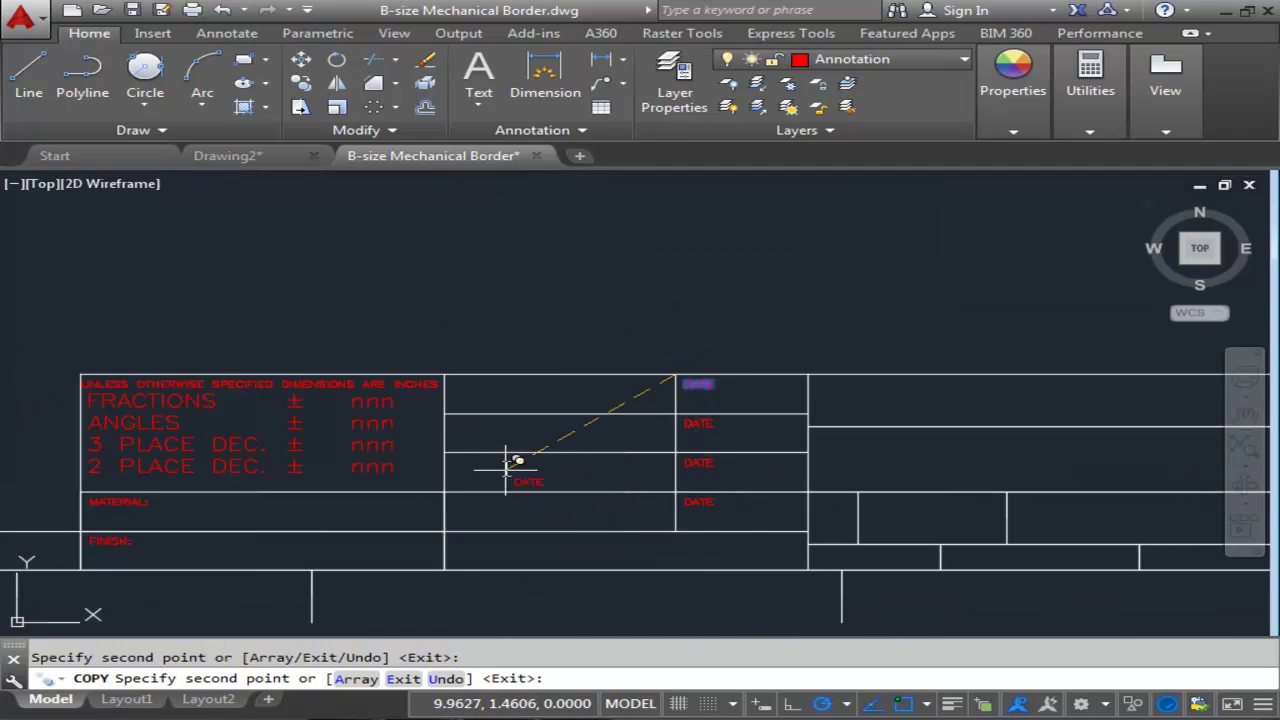
scroll(440, 345, "up", 3)
left_click(381, 294)
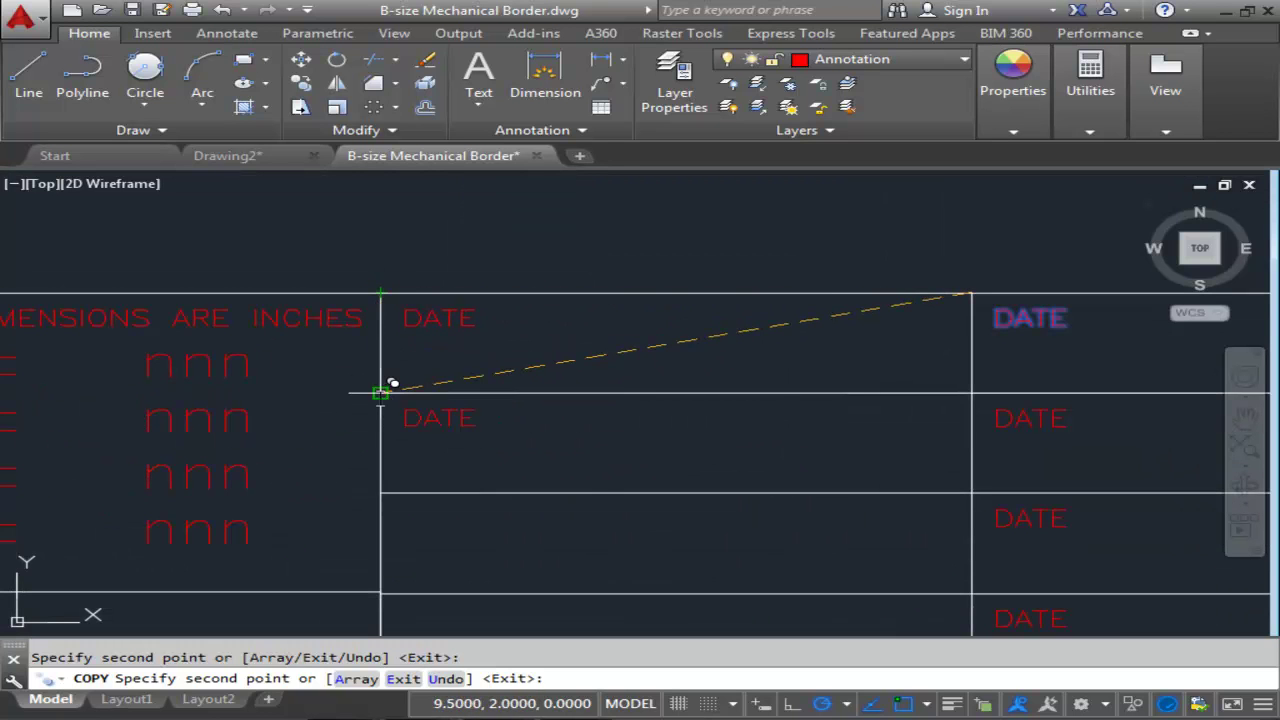
left_click(381, 493)
middle_click_drag(426, 432, 366, 371)
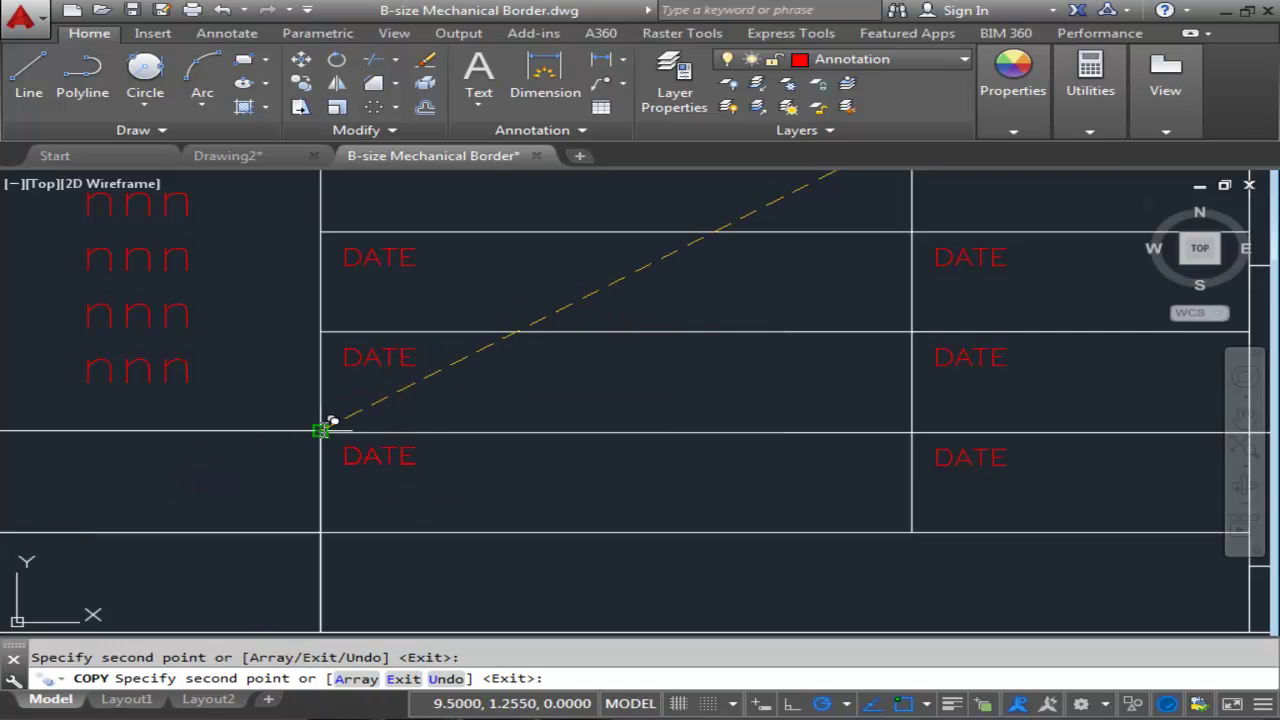
Copy the DATE label to the upper-left corners of the seven cells in the title block's two lower-right rows, then finish copying
scroll(500, 486, "down", 4)
middle_click_drag(643, 480, 457, 386)
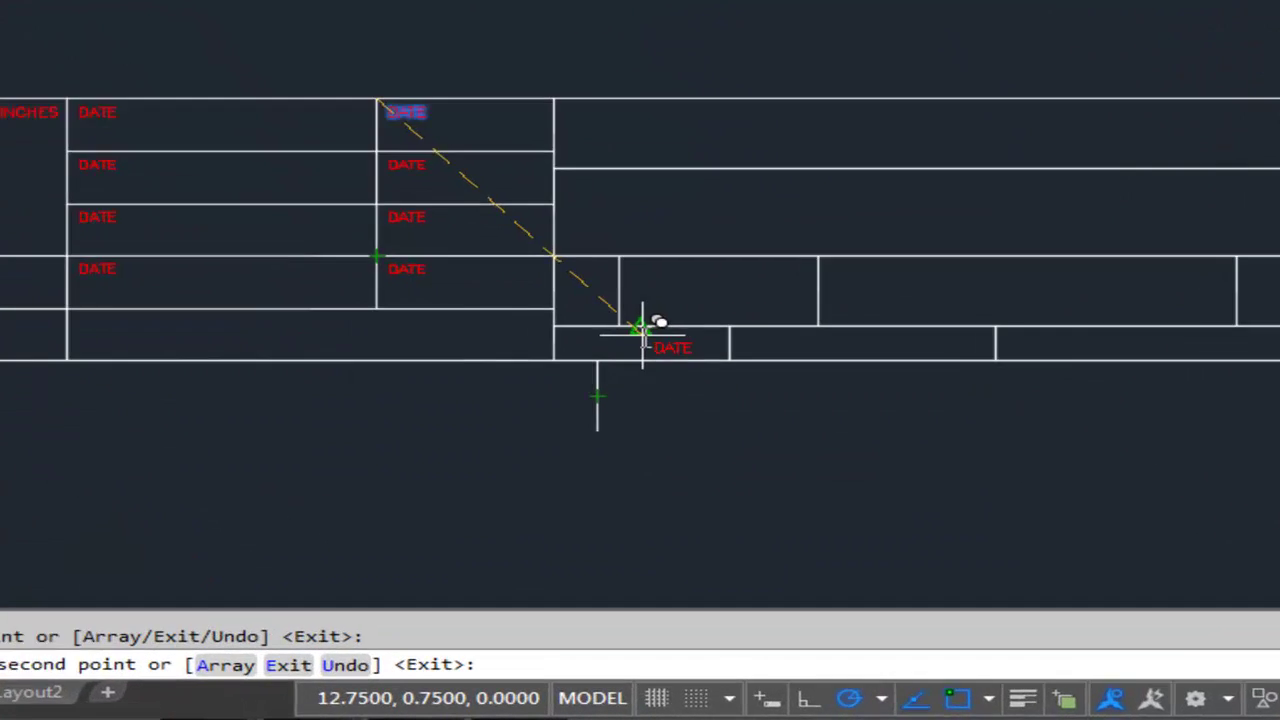
left_click(565, 283)
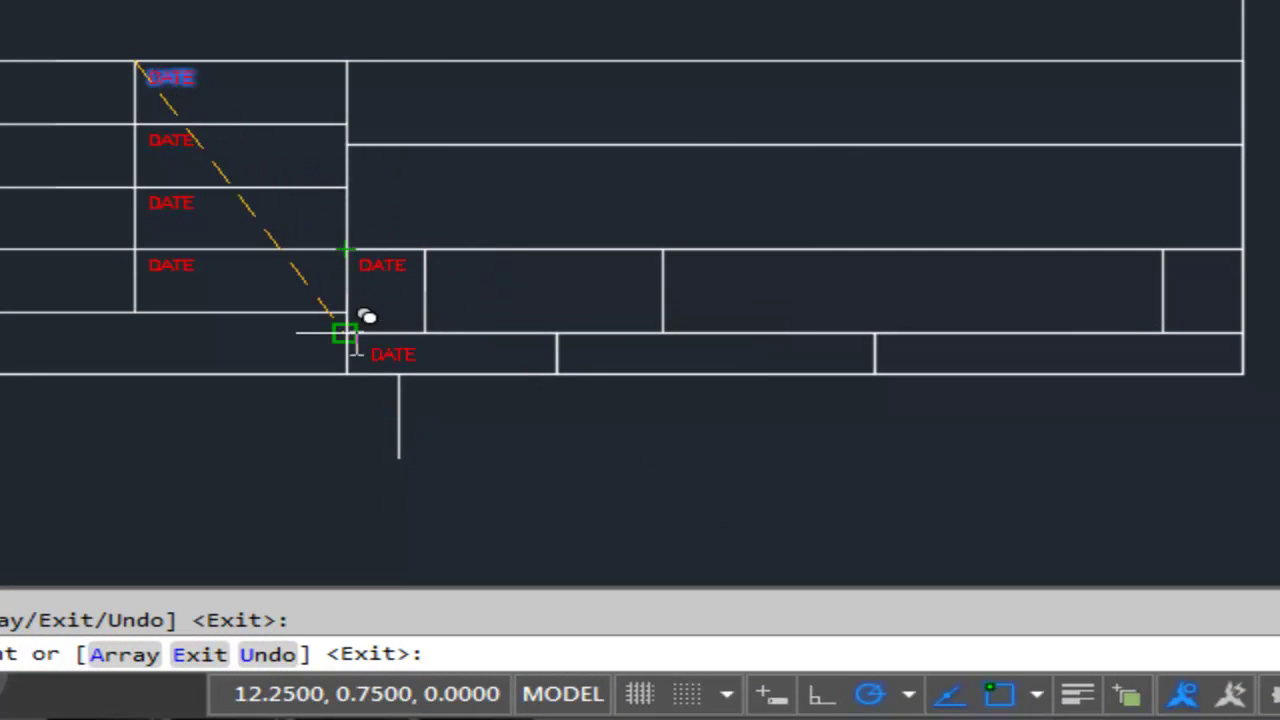
left_click(346, 332)
left_click(424, 249)
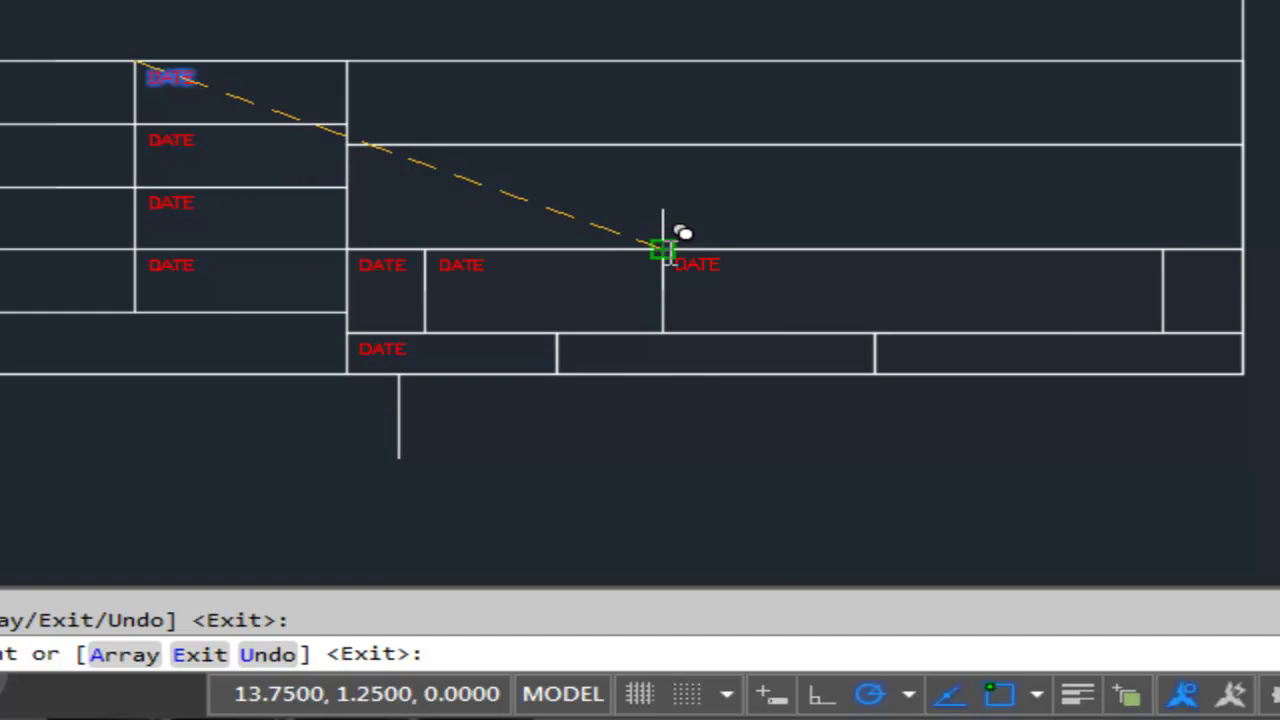
left_click(663, 249)
left_click(557, 332)
left_click(876, 332)
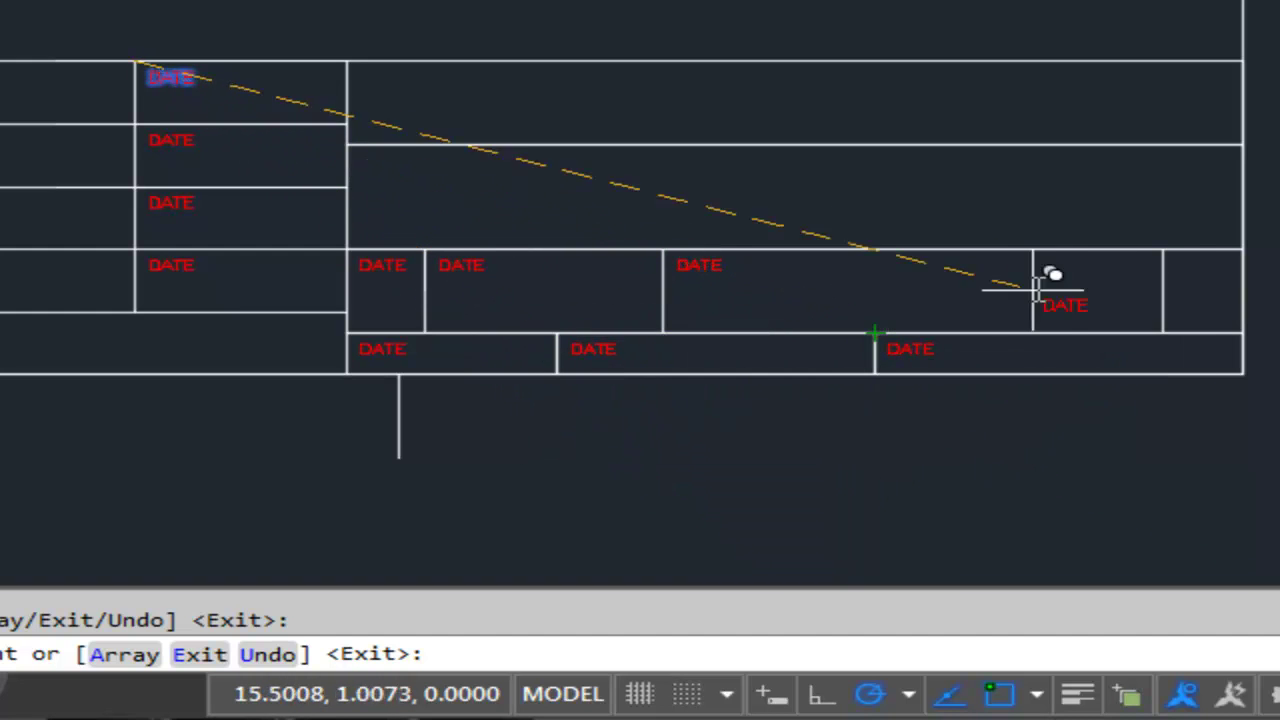
left_click(1163, 249)
scroll(722, 187, "down", 2)
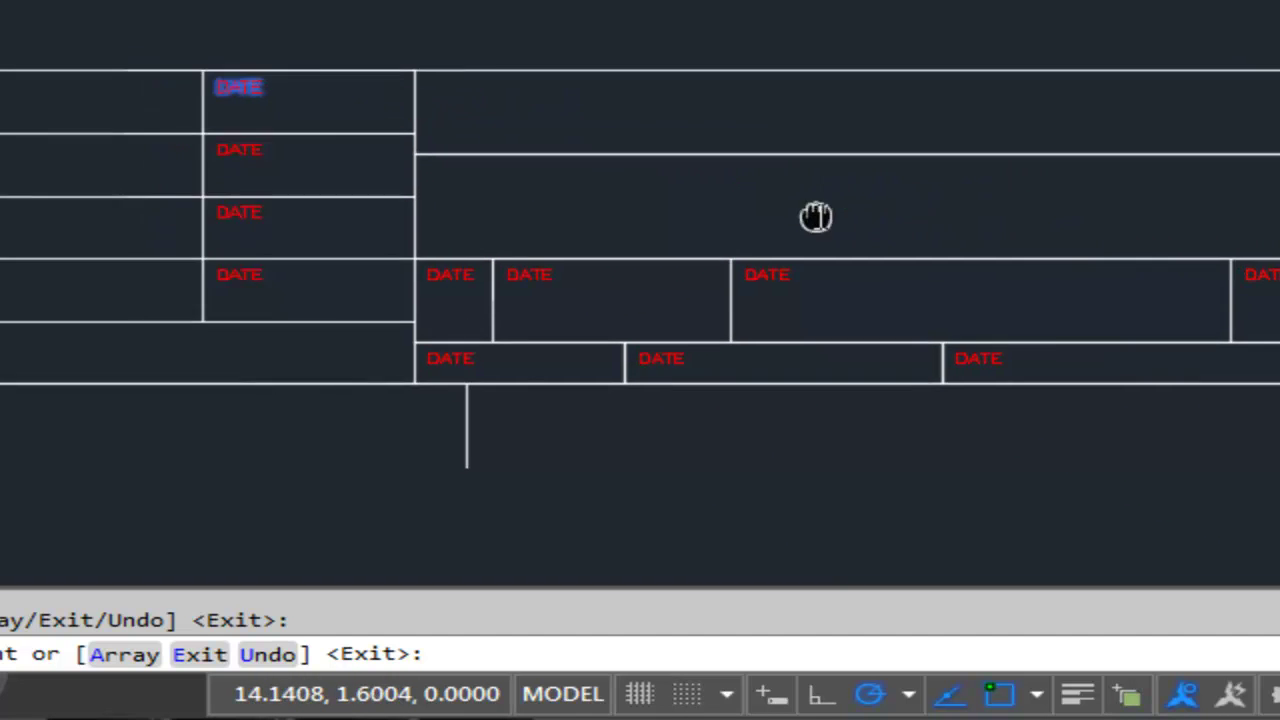
middle_click_drag(438, 221, 569, 262)
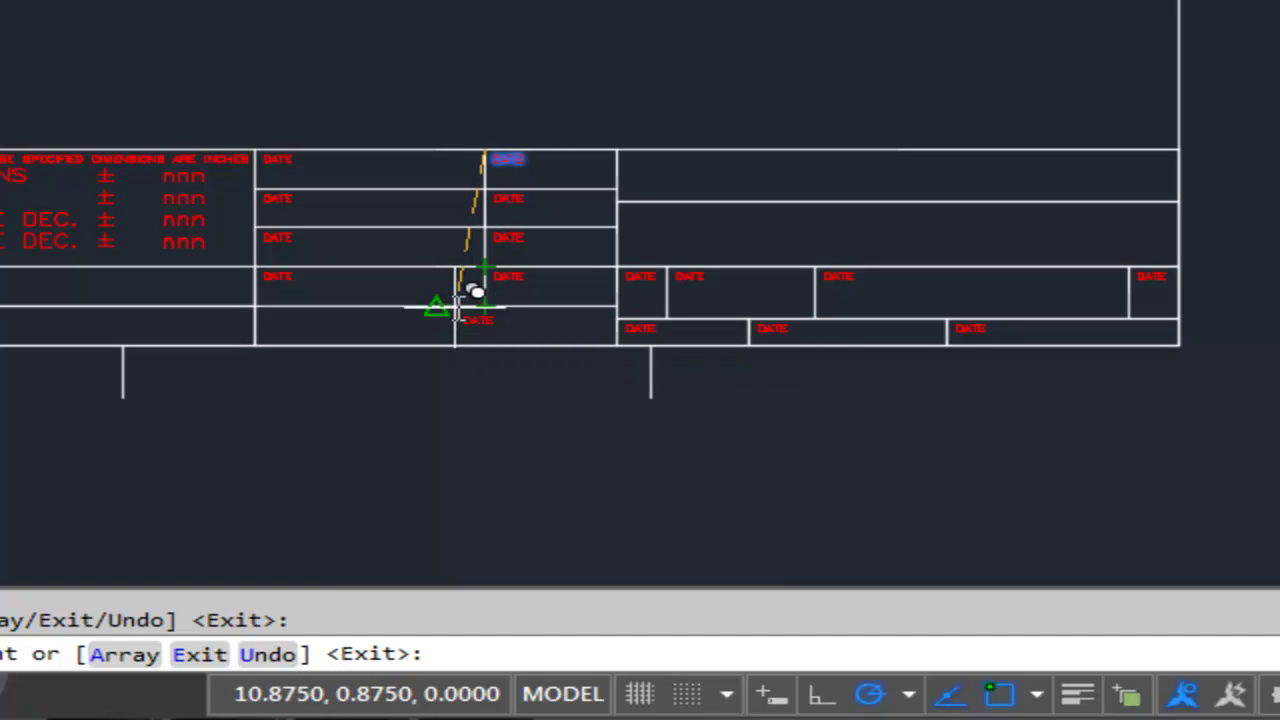
middle_click_drag(471, 288, 283, 331)
key("Escape")
Change the DATE label in the uppermost cell of the wide column to PROJ. ENG
scroll(145, 265, "up", 2)
scroll(314, 337, "up", 1)
scroll(257, 143, "up", 1)
left_click(246, 120)
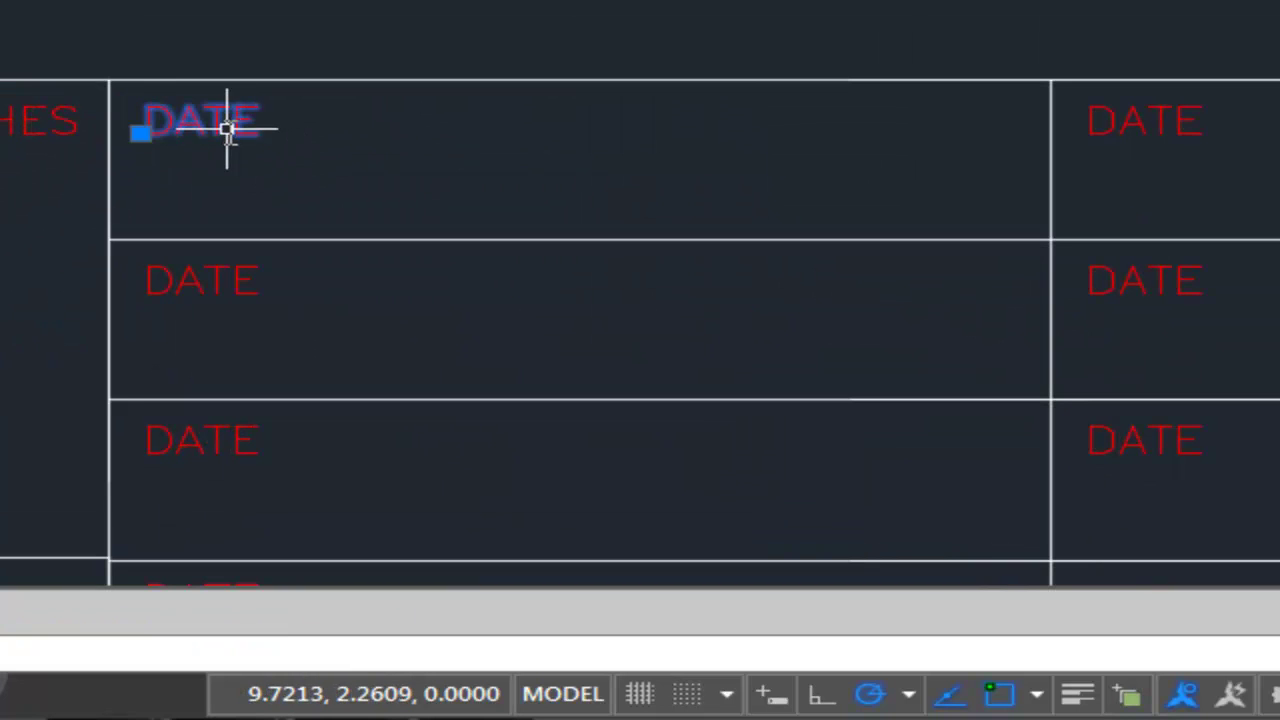
double_click(245, 131)
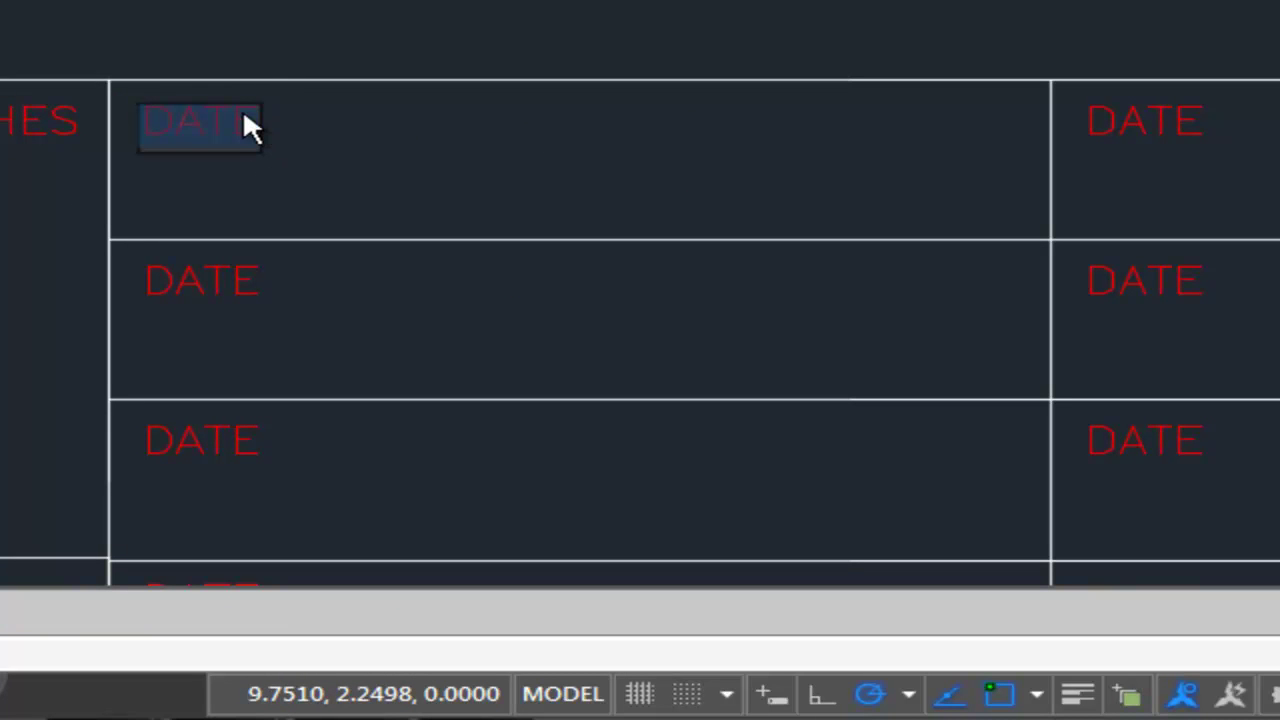
type("PROJEC")
key("BackSpace")
key("BackSpace")
type(". ")
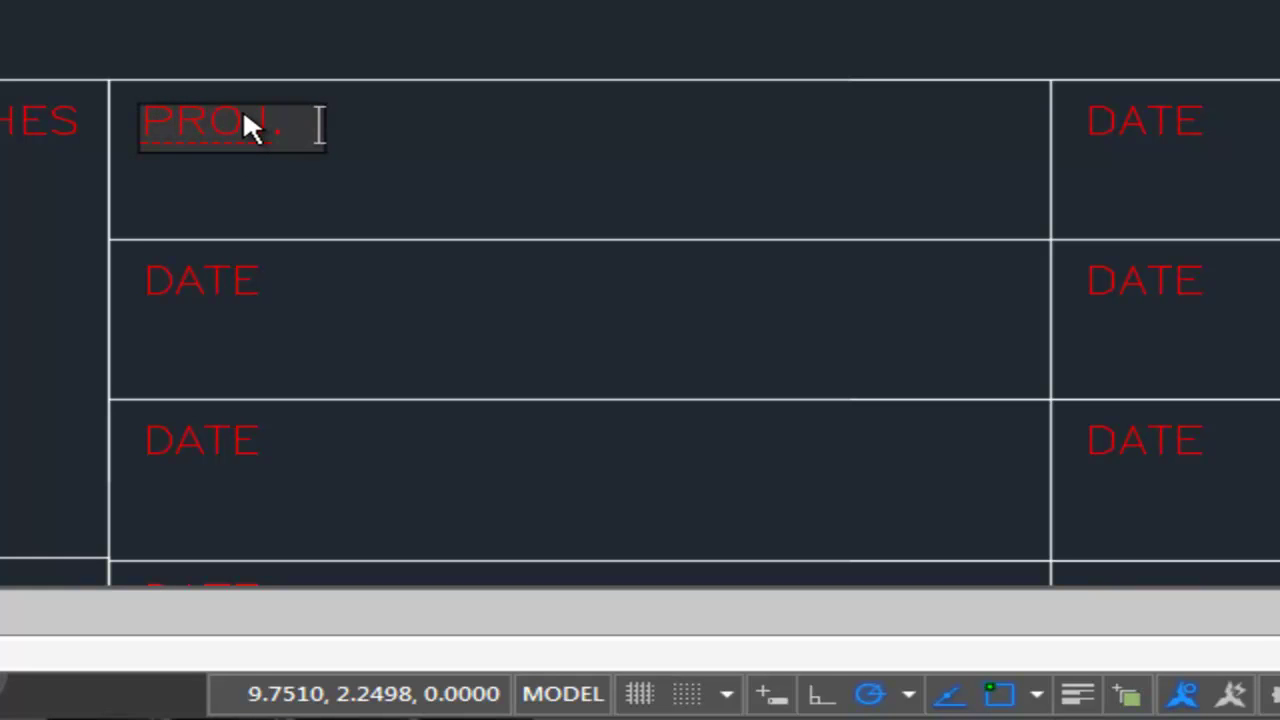
type("ENG.")
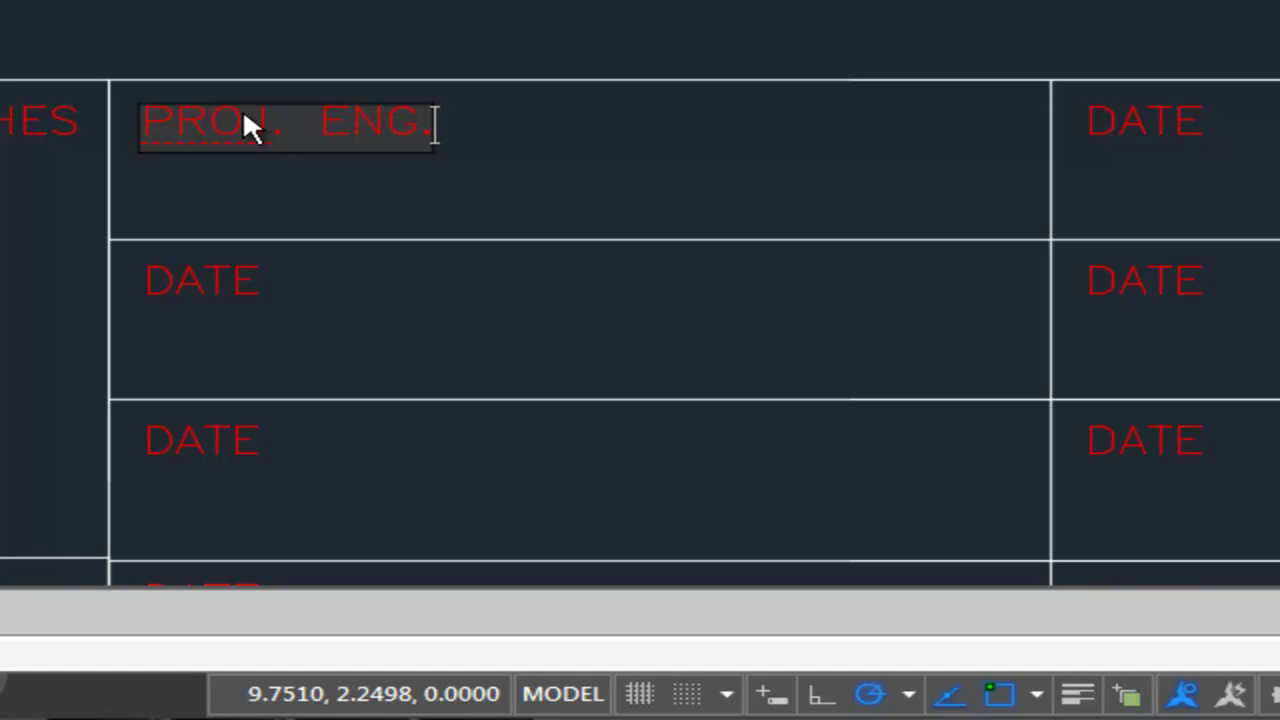
Change the DATE labels in the two cells below PROJ. ENG. to DRAWN BY and CHECK BY
left_click(231, 282)
double_click(241, 273)
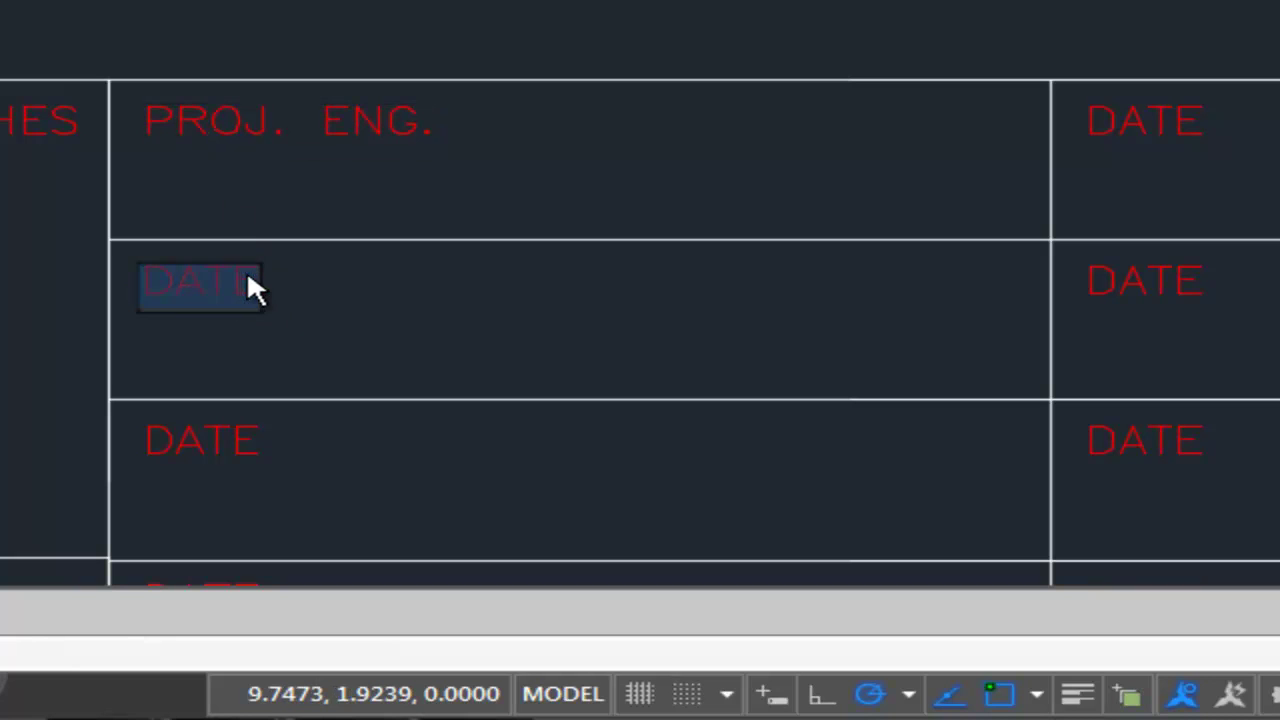
type("DRAWN BY")
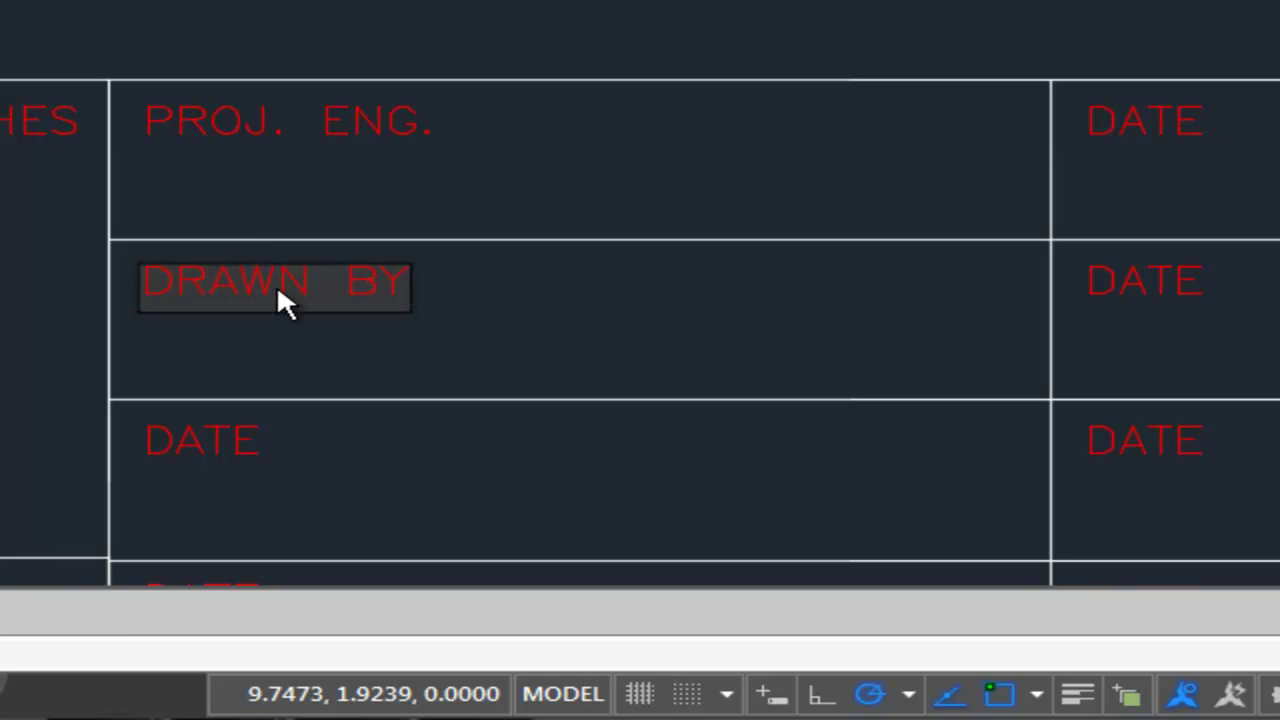
left_click(191, 447)
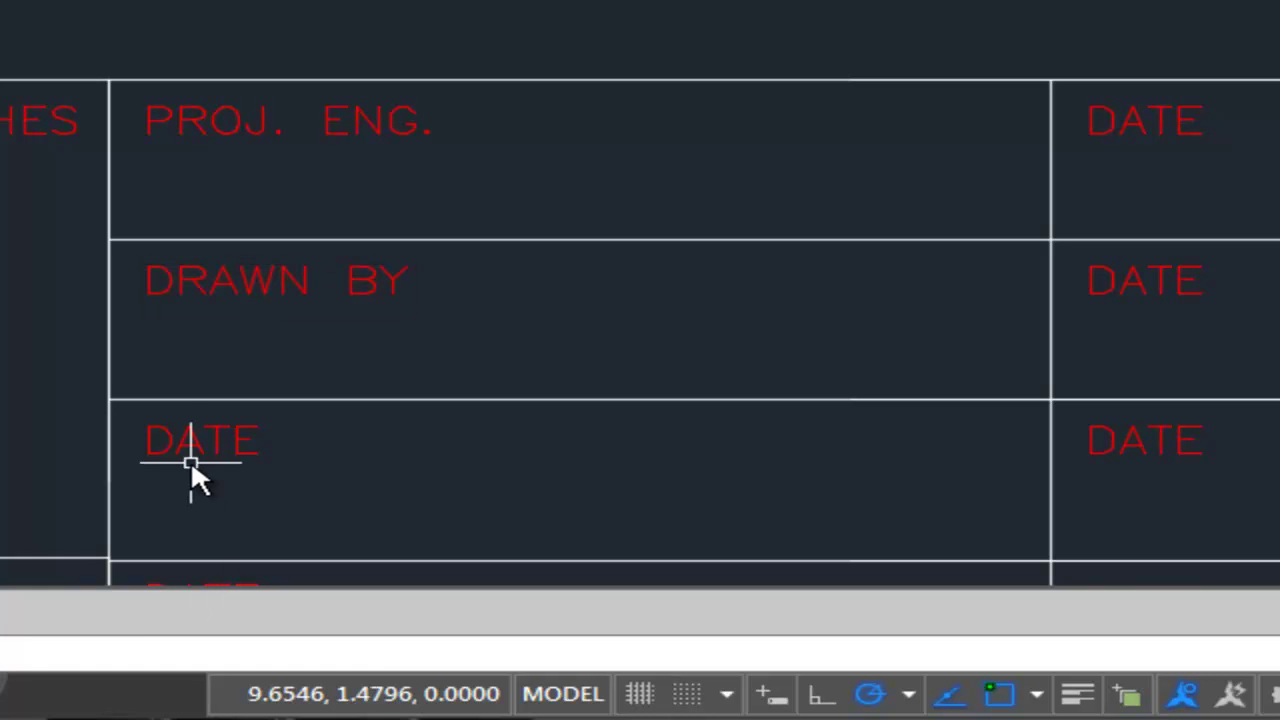
double_click(193, 446)
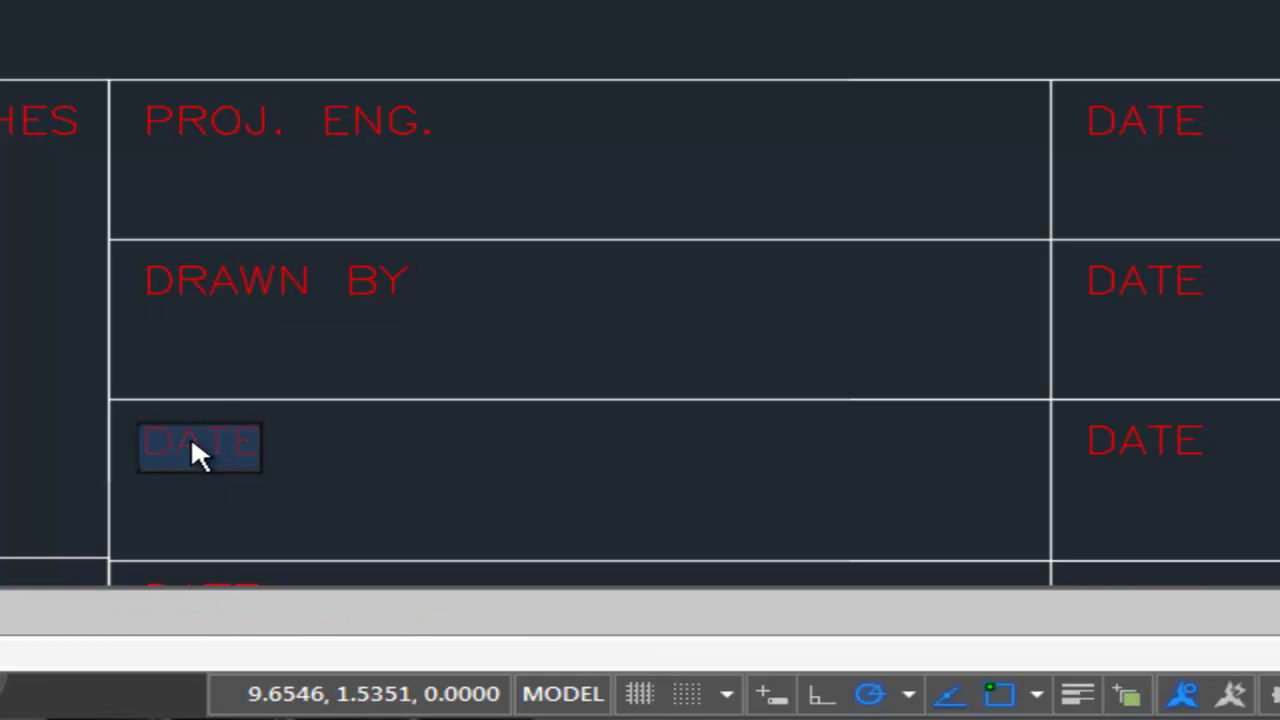
type("CHECK BY")
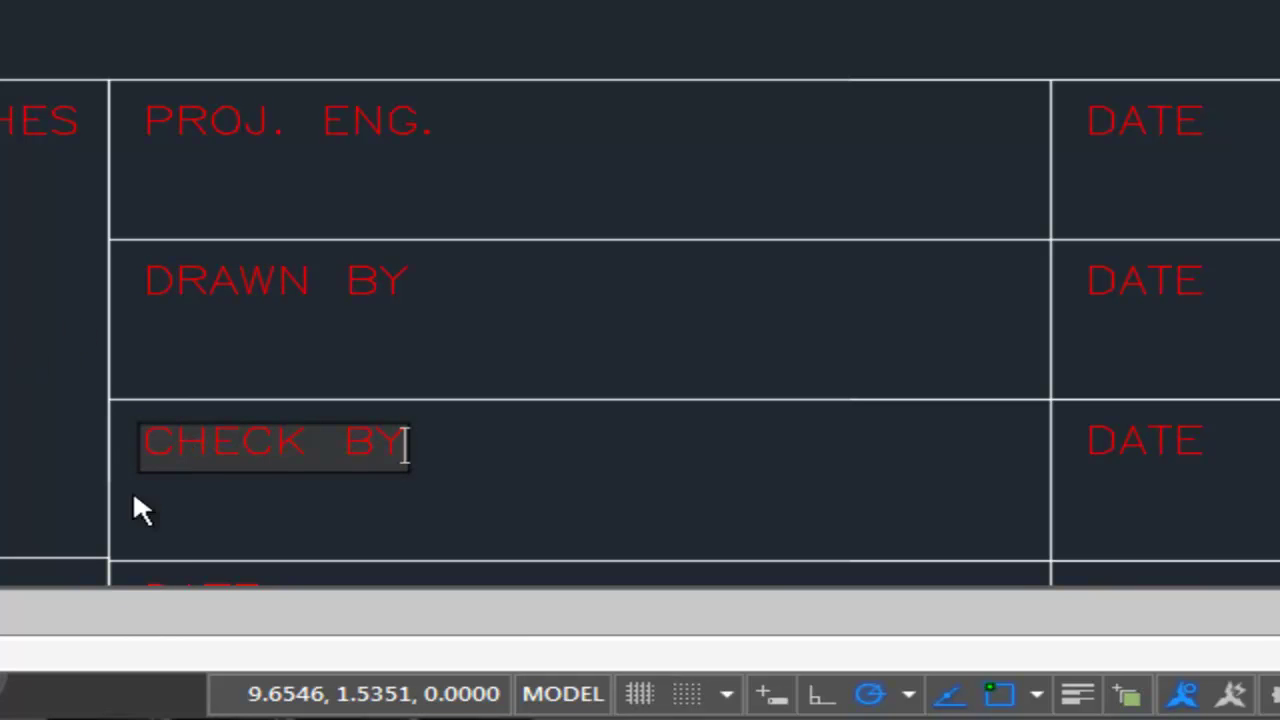
Change the DATE label in the cell below CHECK BY to MFG. ENG
middle_click_drag(153, 506, 131, 186)
left_click(164, 277)
left_click(160, 276)
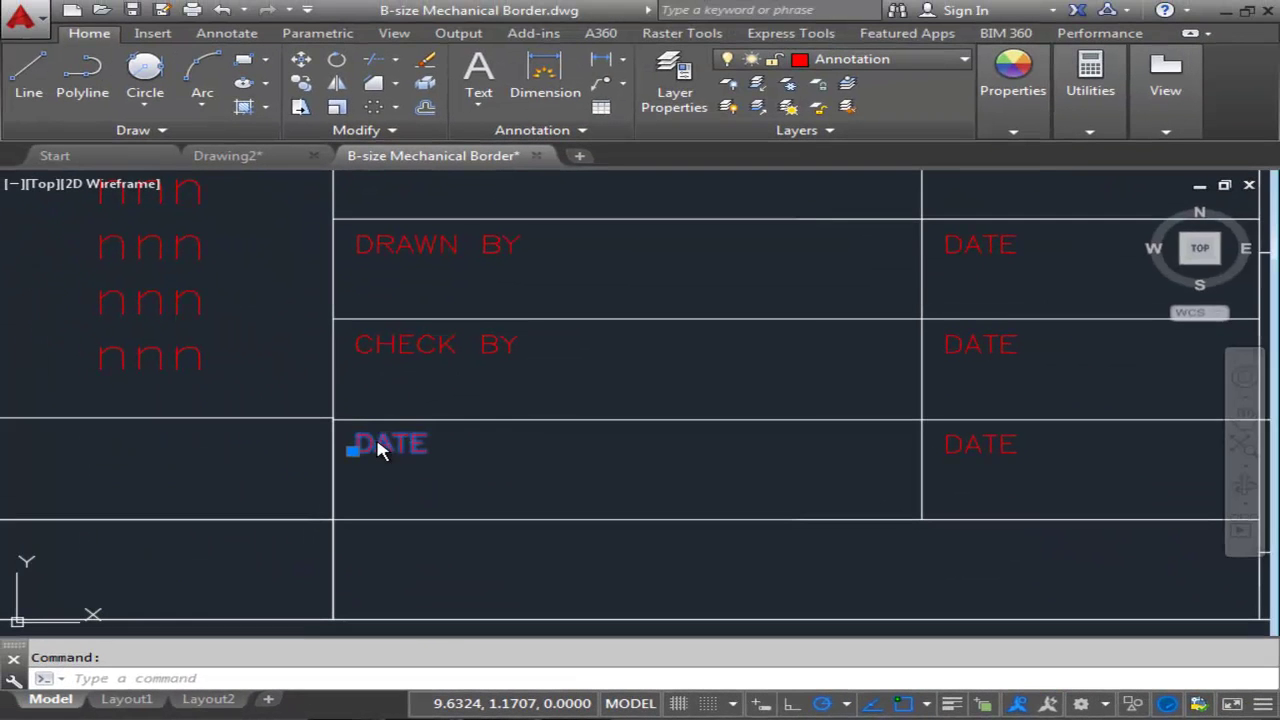
double_click(364, 452)
type("M")
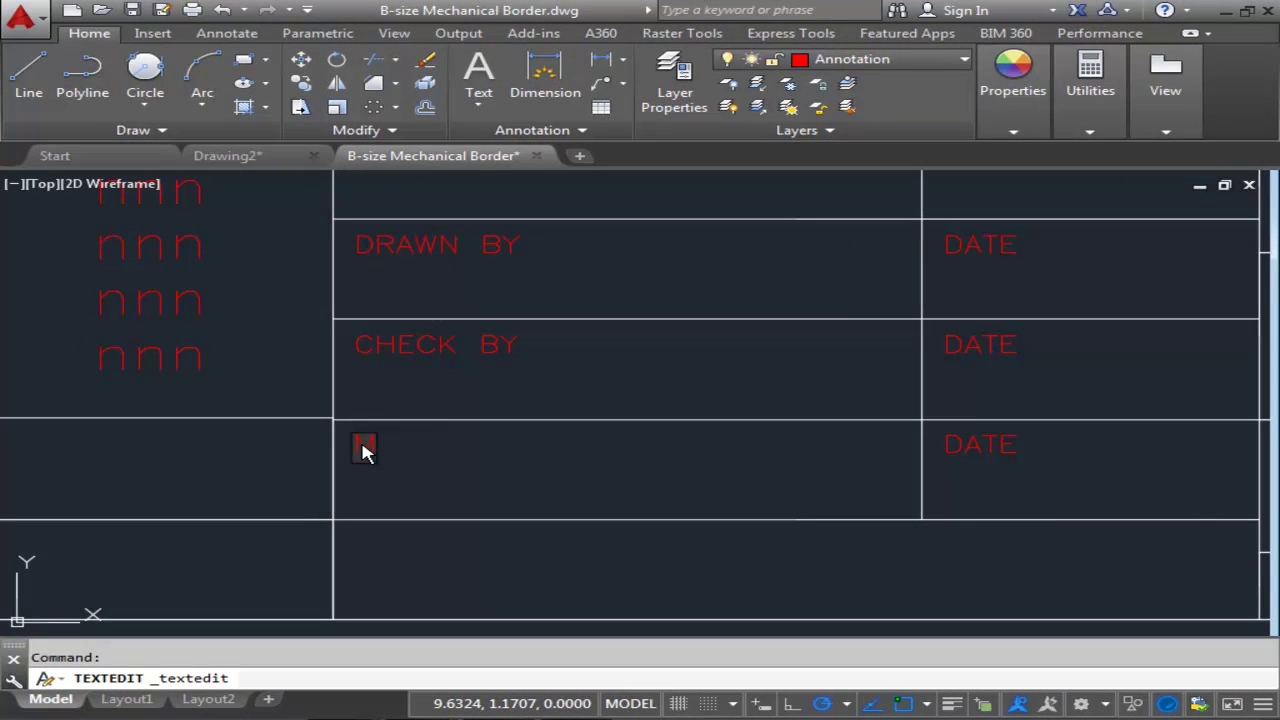
type("FG. ")
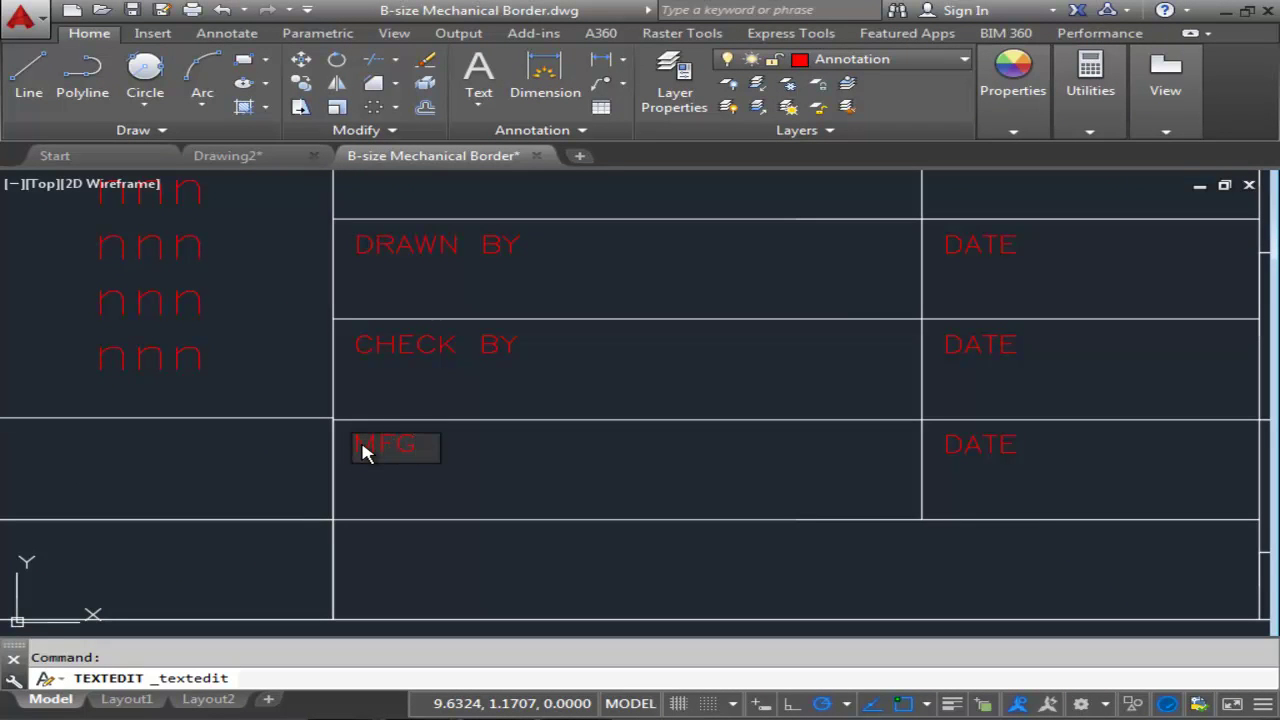
type("ENG.")
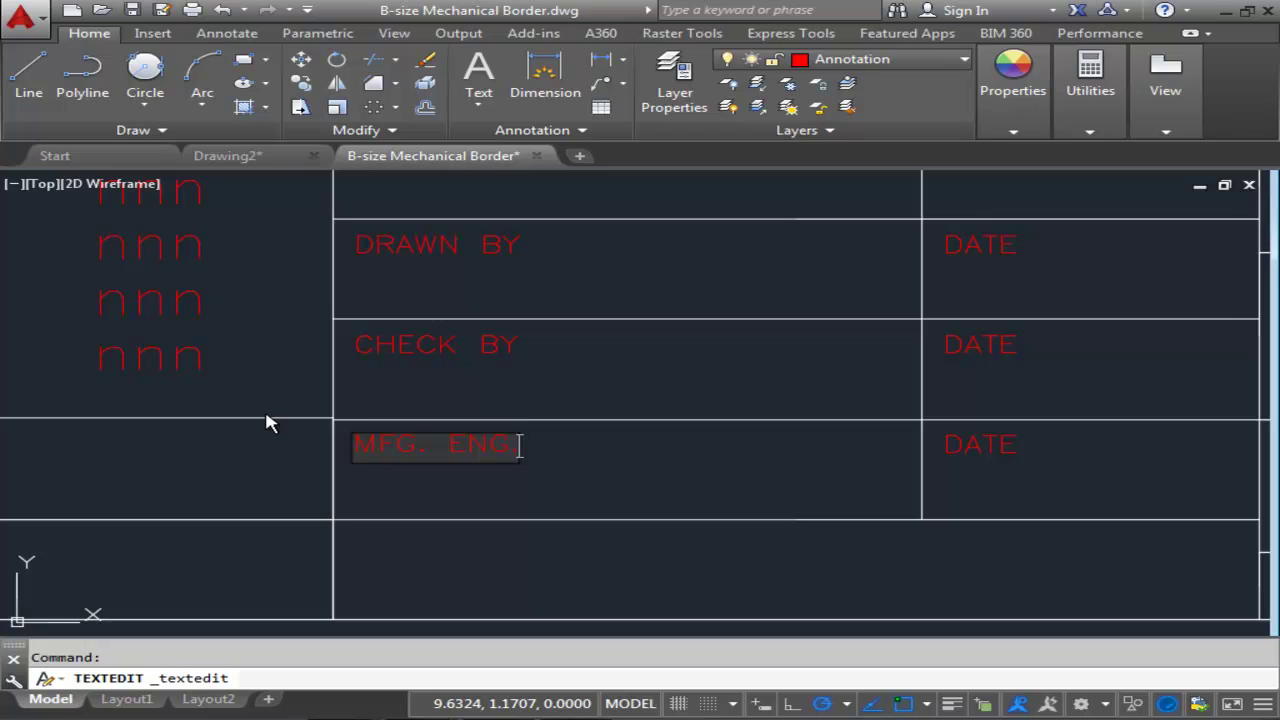
key("Return")
Change the DATE label in the small first cell of the lower-right block's upper row to SIZE
scroll(402, 484, "down", 3)
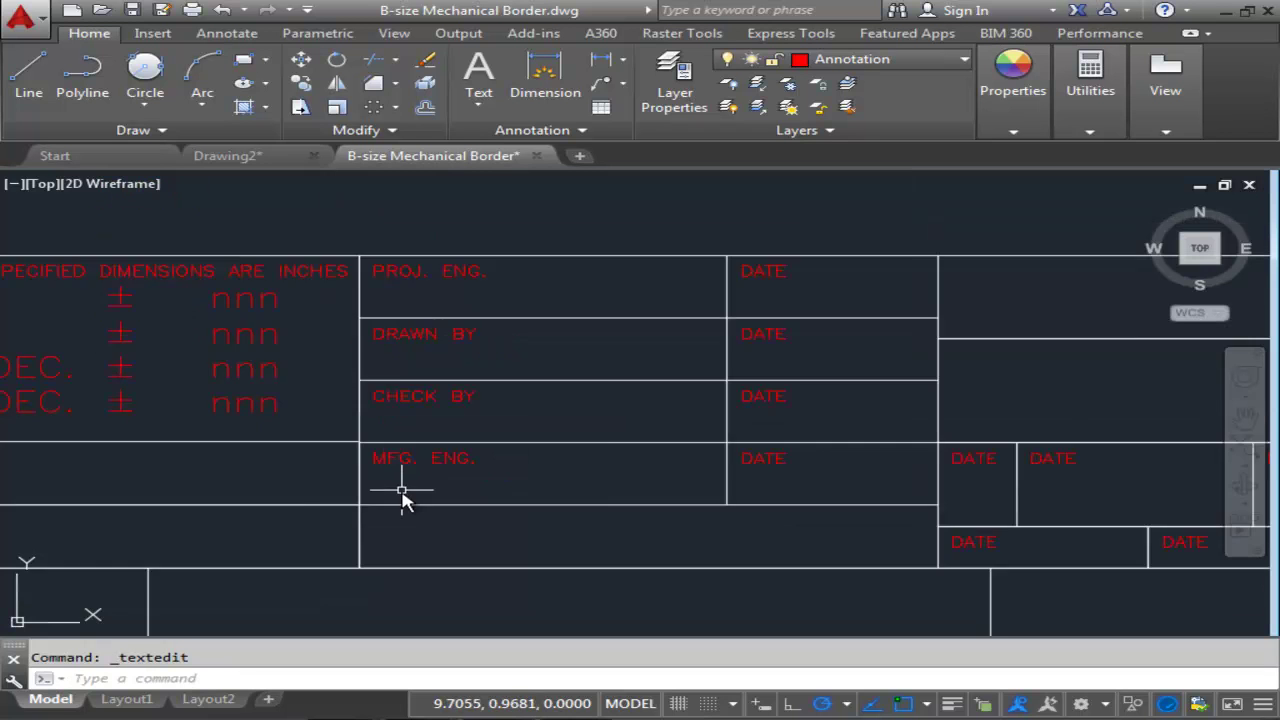
middle_click_drag(388, 522, 272, 523)
middle_click_drag(528, 490, 357, 428)
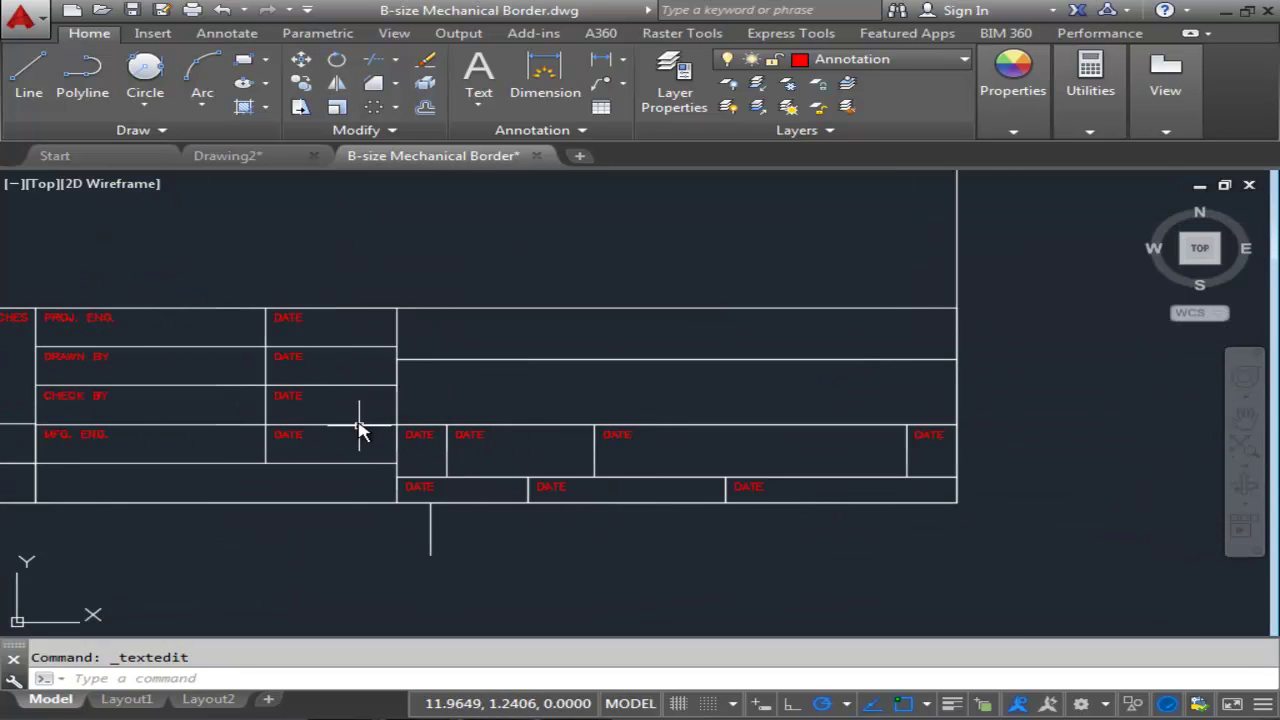
scroll(420, 434, "up", 4)
left_click(390, 437)
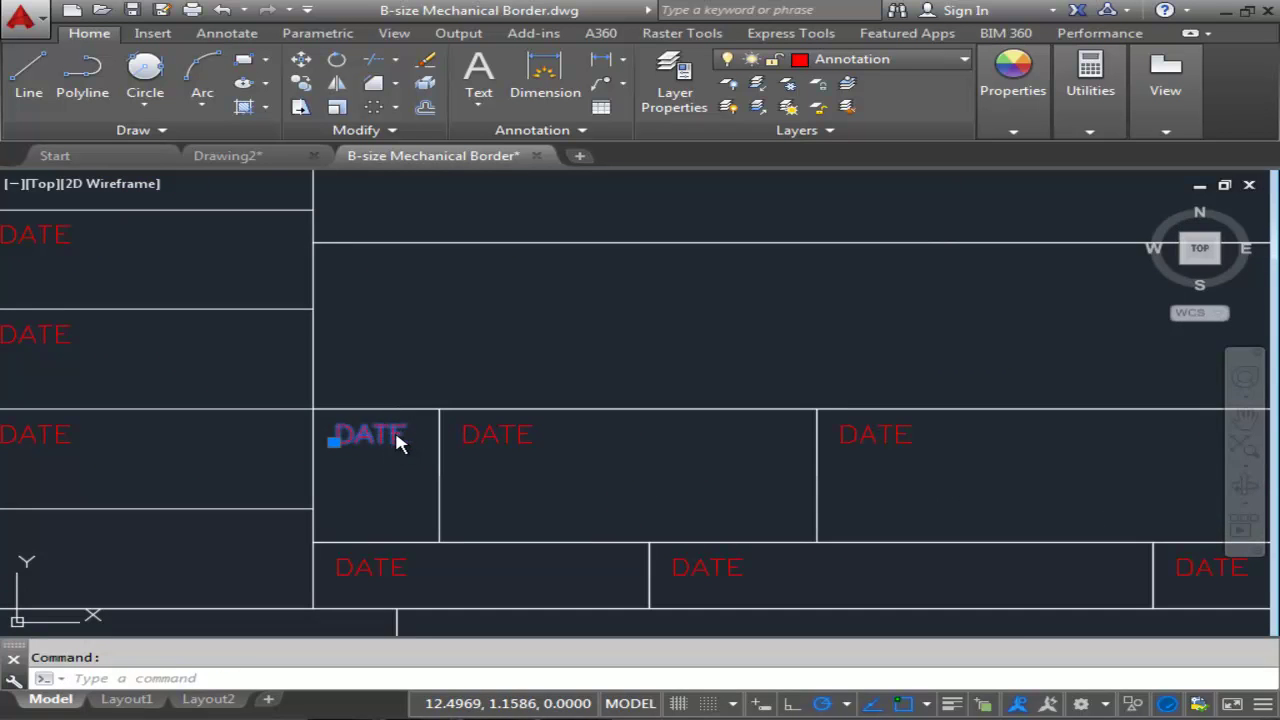
double_click(394, 440)
type("SIZE")
Change the DATE label in the cell beside SIZE to PART NO. and the one below SIZE to SCALE:
left_click(590, 440)
double_click(495, 433)
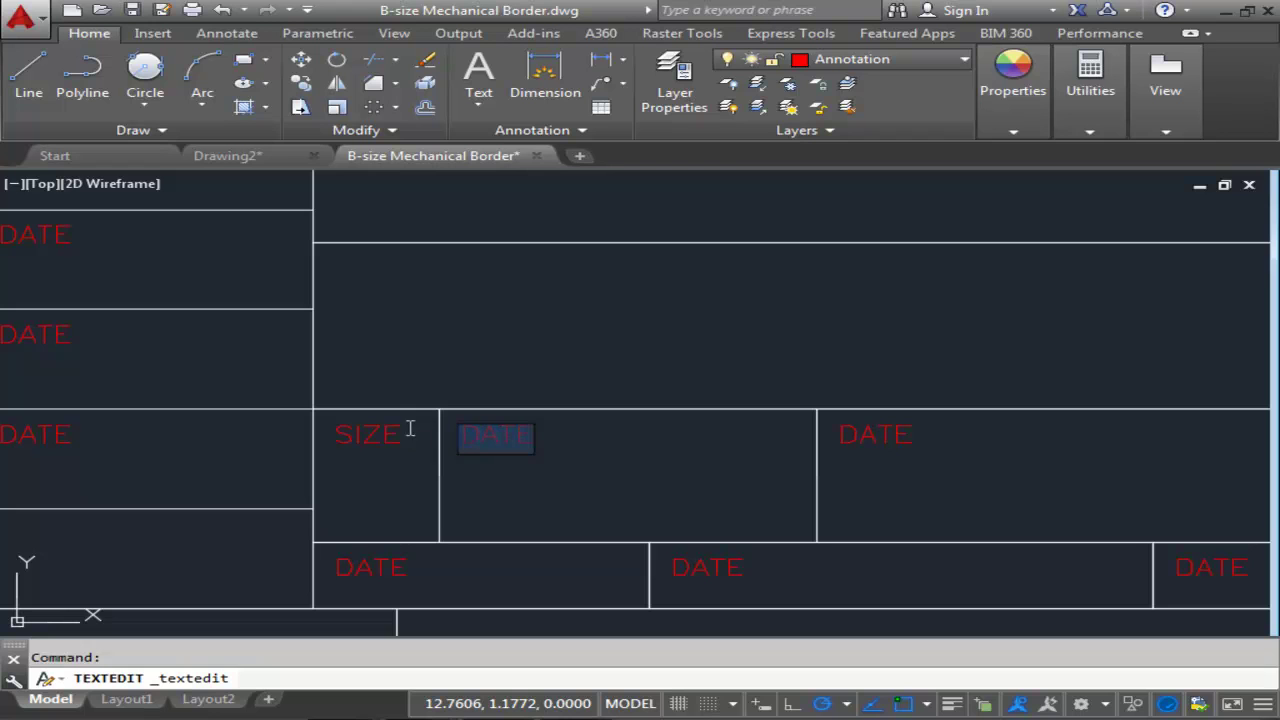
type("PART NO.")
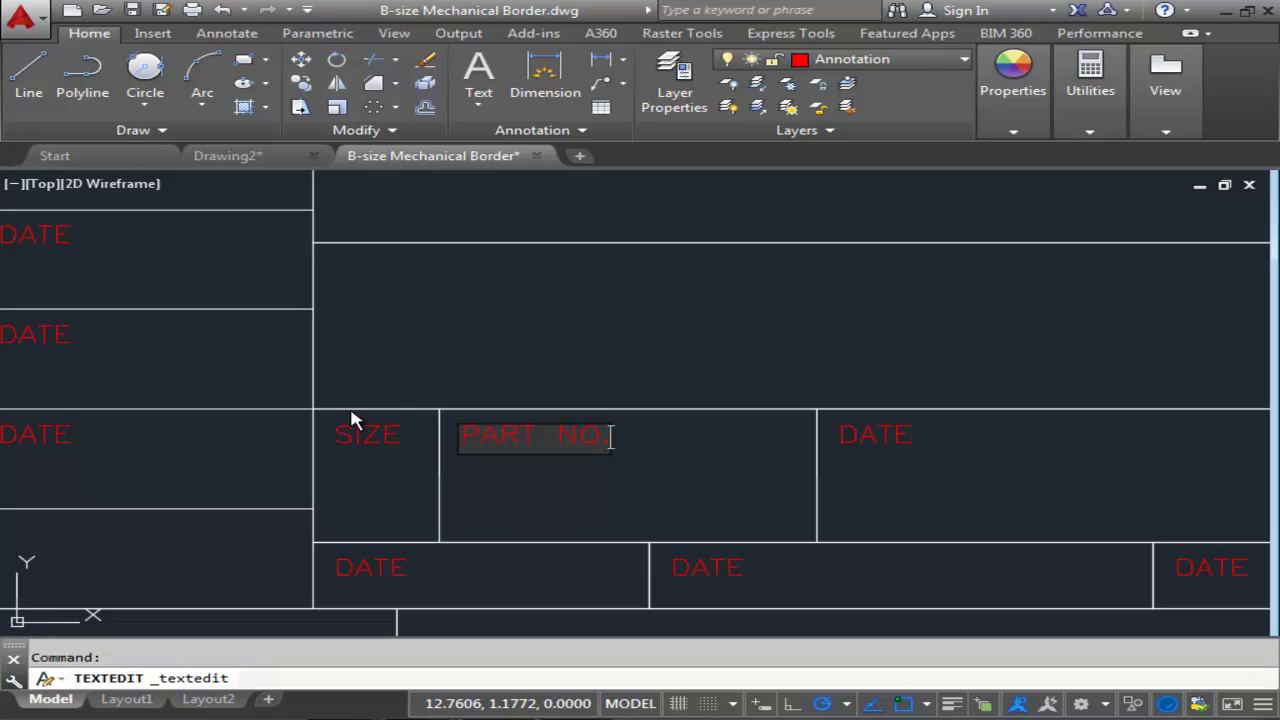
left_click(400, 571)
double_click(395, 572)
type("SCALE:")
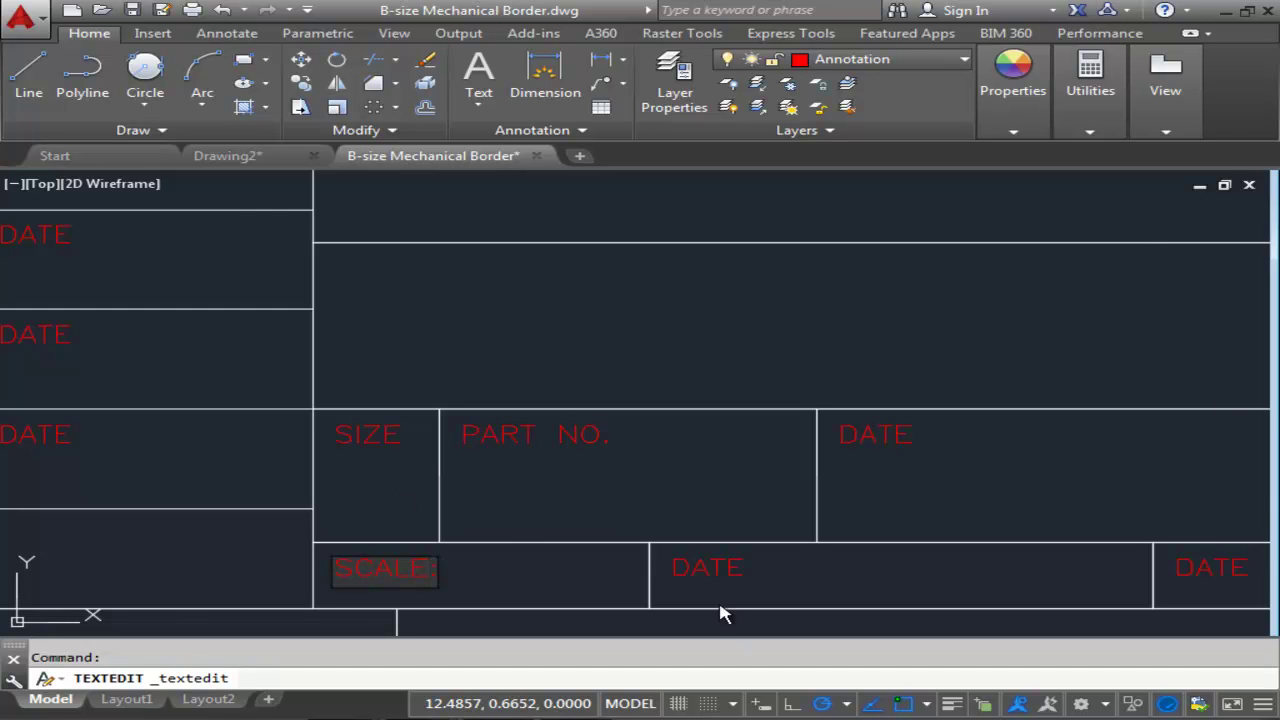
Change the DATE label in the cell beside SCALE: to DRAWN BY:
left_click(709, 571)
left_click(708, 573)
left_click(708, 575)
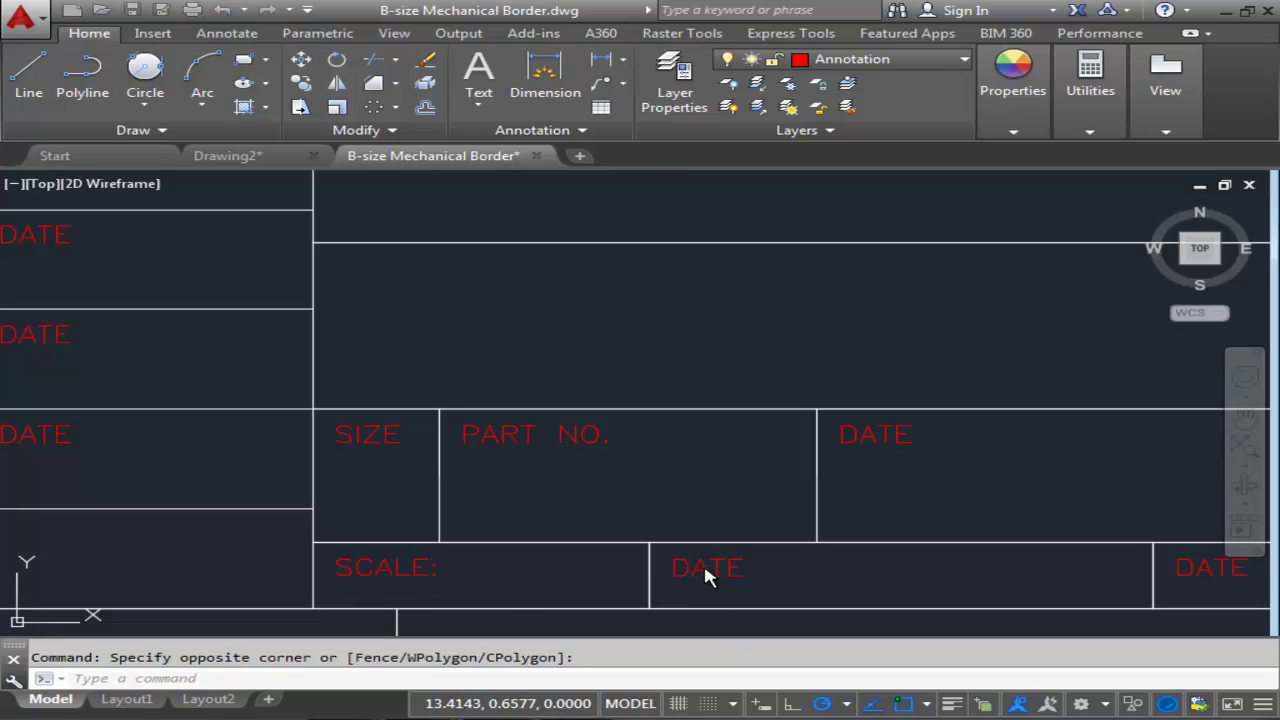
type("DRAWN")
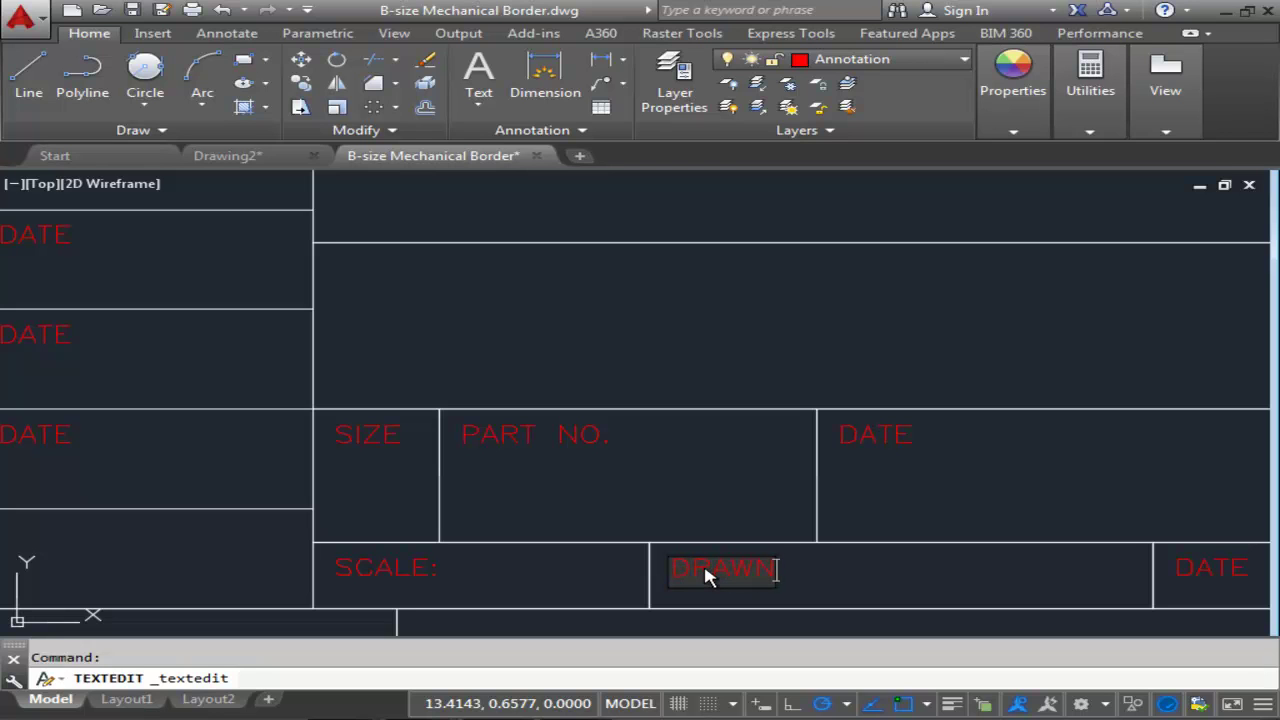
type(" N")
key("BackSpace")
type("BY:")
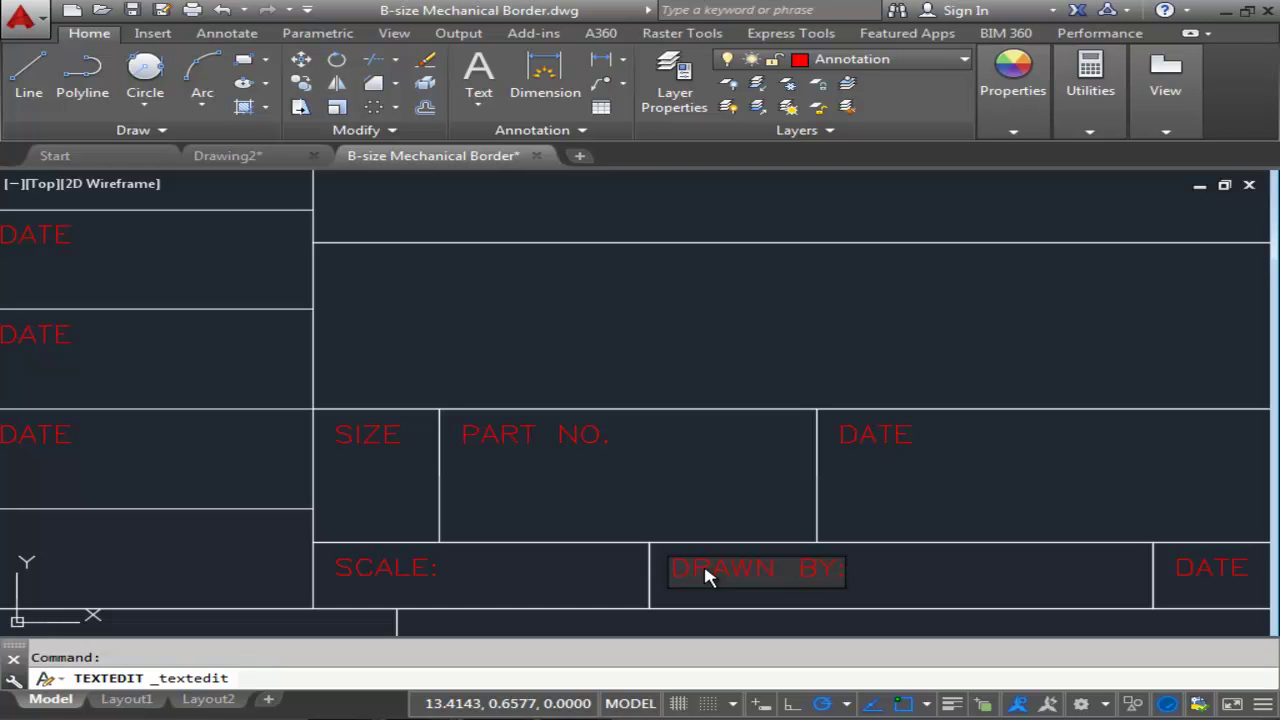
Change the DATE label in the last cell of the bottom row to SHEET:
middle_click_drag(922, 519, 672, 494)
left_click(963, 545)
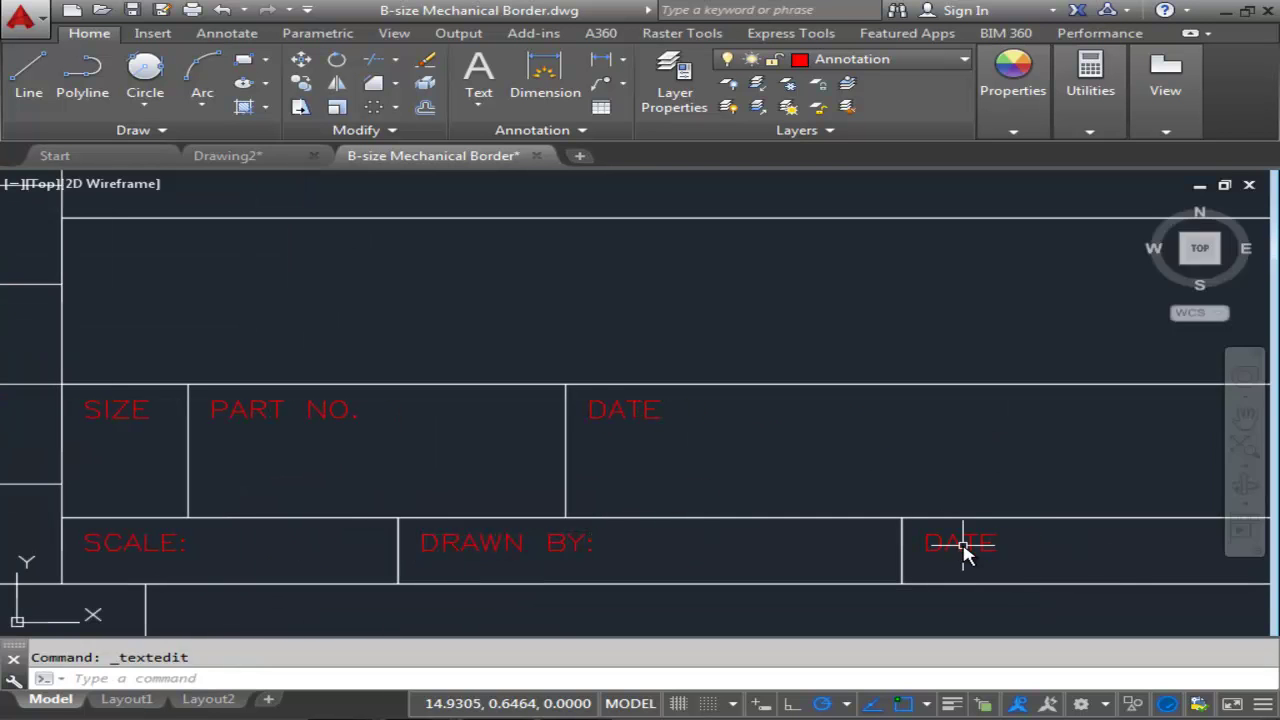
double_click(968, 545)
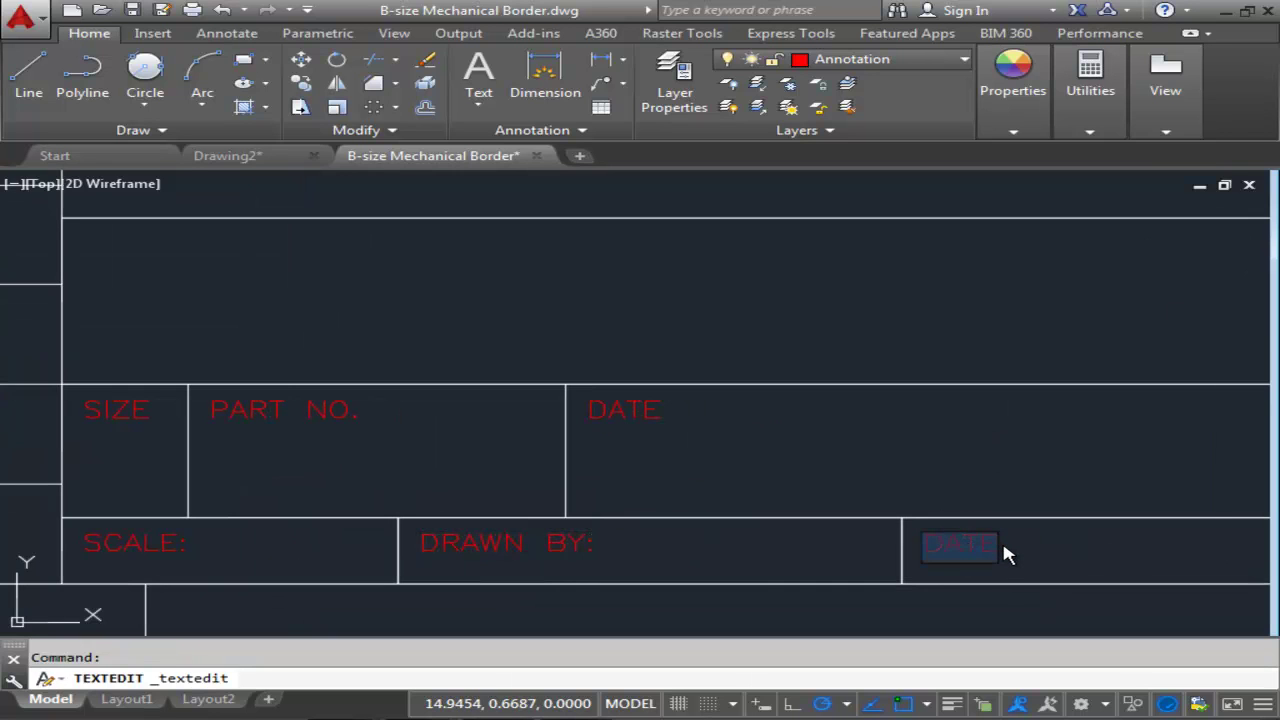
type("SHEET:")
Change the DATE label in the wide cell beside PART NO. to DWG NAME
middle_click_drag(914, 423, 446, 437)
left_click(380, 429)
left_click(372, 428)
left_click(372, 428)
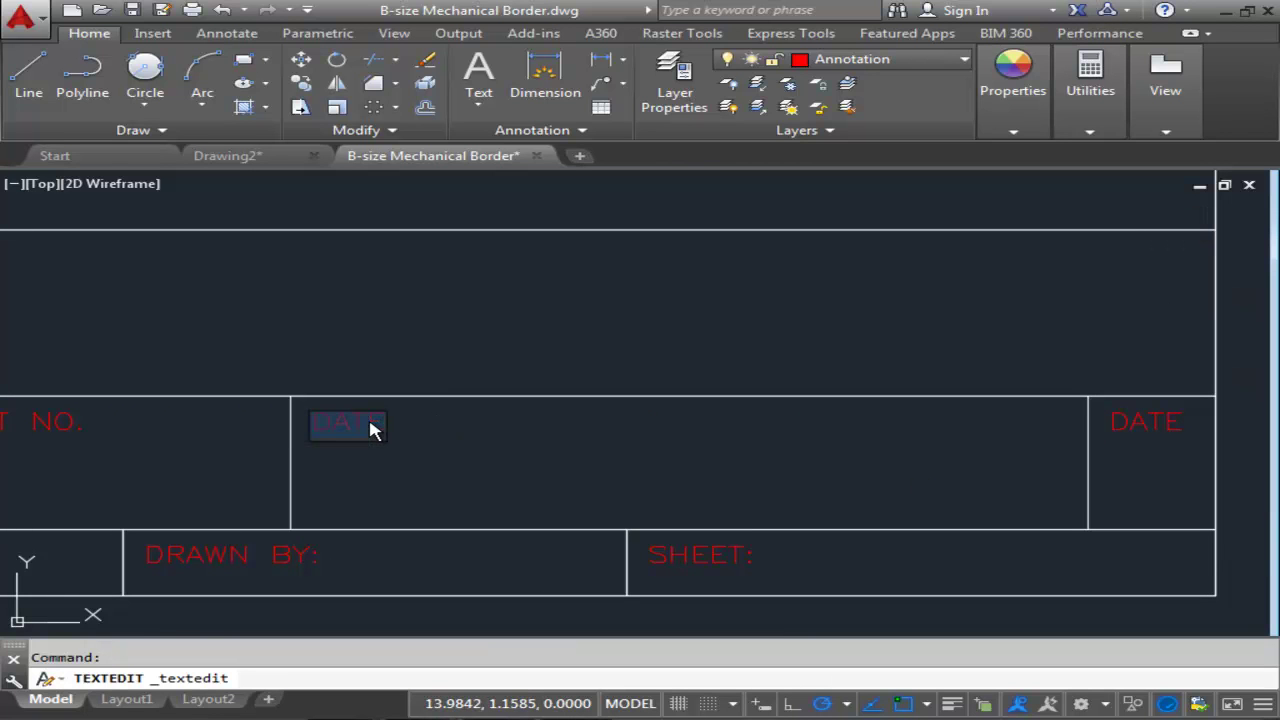
type("PART")
key("BackSpace")
key("BackSpace")
key("BackSpace")
type("WG NAME")
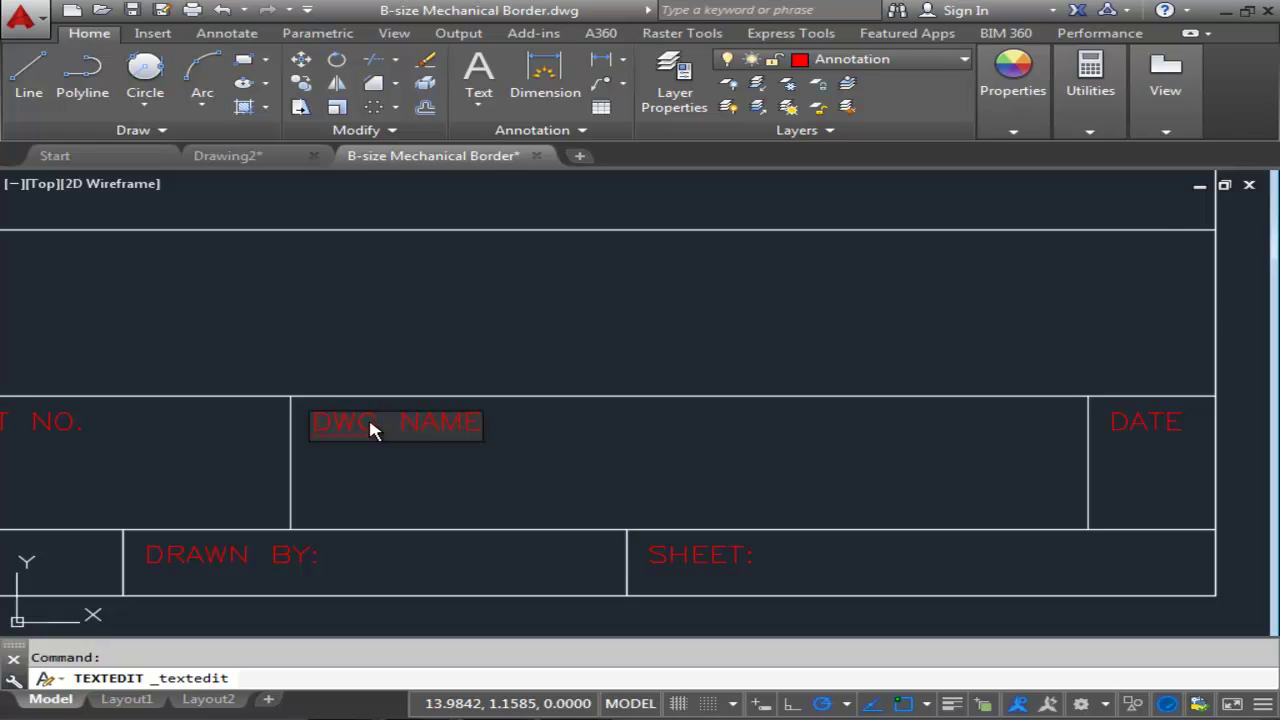
Change the DATE label in the end cell beside the DWG NAME cell to REV
left_click(600, 457)
mouse_move(700, 446)
middle_mouse_down()
mouse_move(366, 429)
mouse_move(322, 412)
middle_mouse_up()
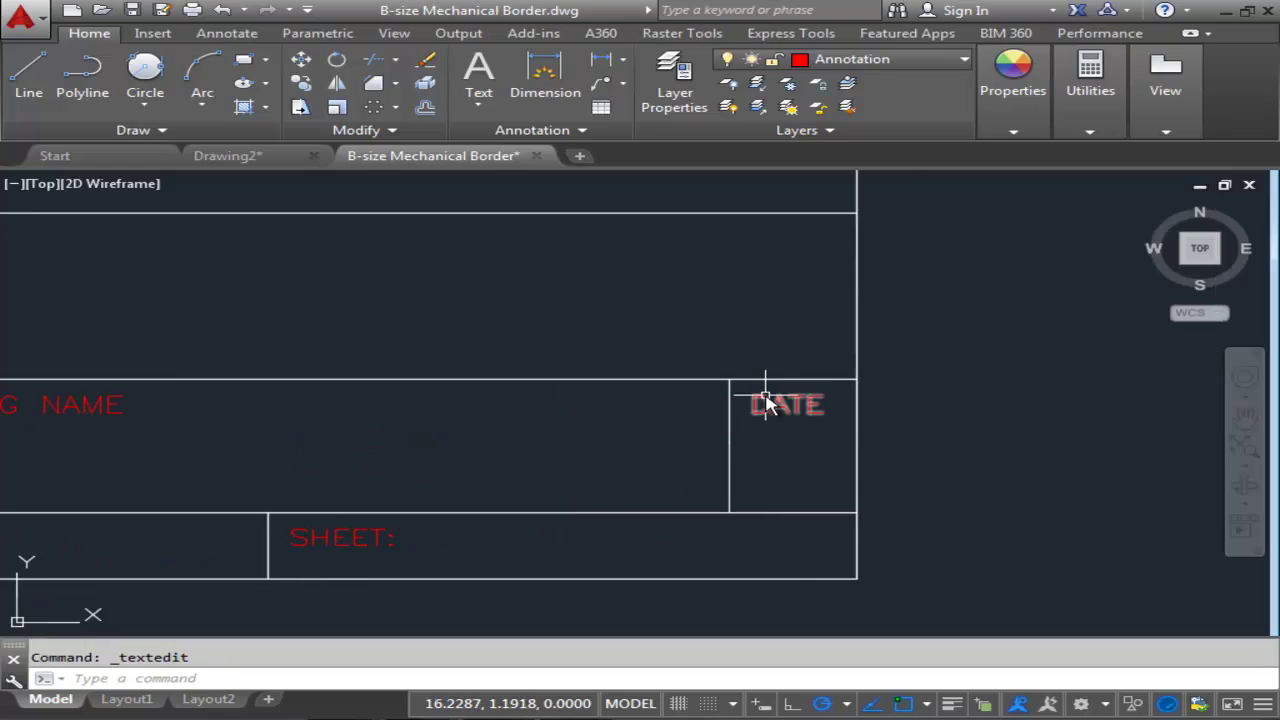
left_click(767, 405)
type("REV")
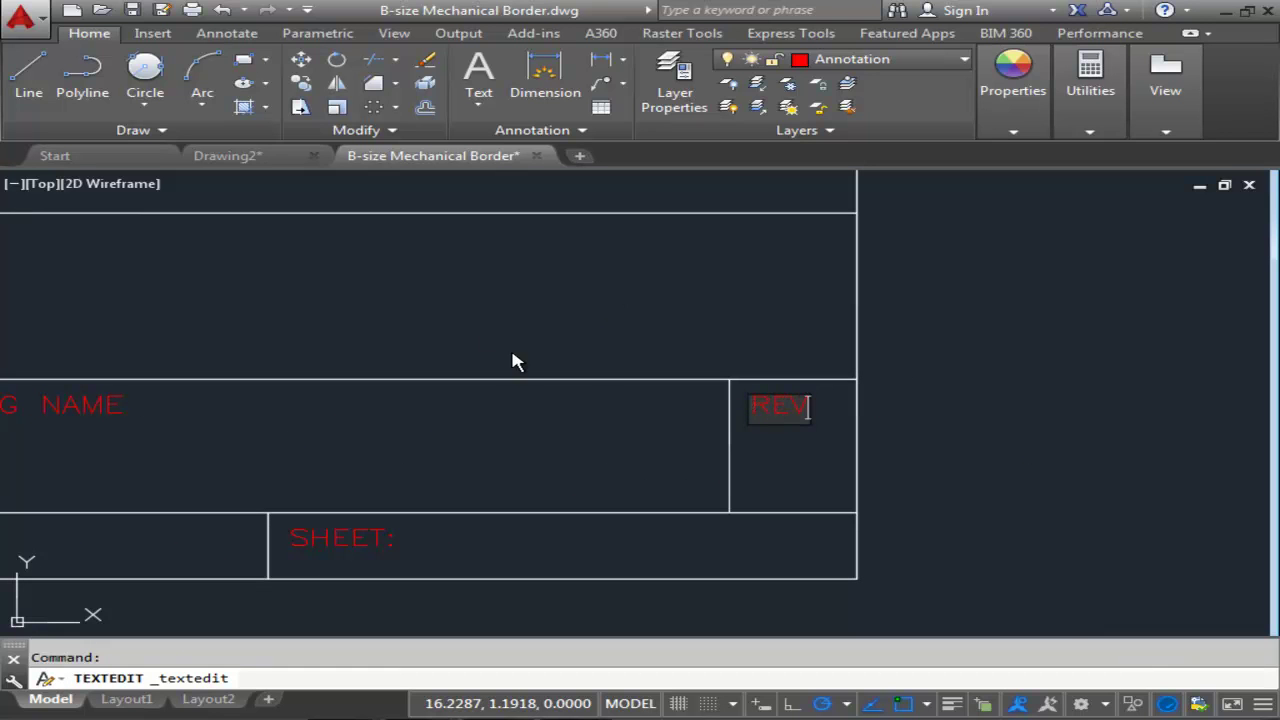
left_click(531, 405)
Add the single-line text DO NOT SCALE DWG., middle-center justified, .125 high at 0° rotation, centred in the empty cell below MFG. ENG
scroll(535, 402, "down", 2)
scroll(535, 402, "down", 2)
mouse_move(534, 400)
middle_mouse_down()
mouse_move(737, 380)
mouse_move(914, 391)
middle_mouse_up()
middle_click_drag(651, 409, 760, 405)
scroll(498, 416, "up", 2)
middle_click_drag(682, 432, 602, 456)
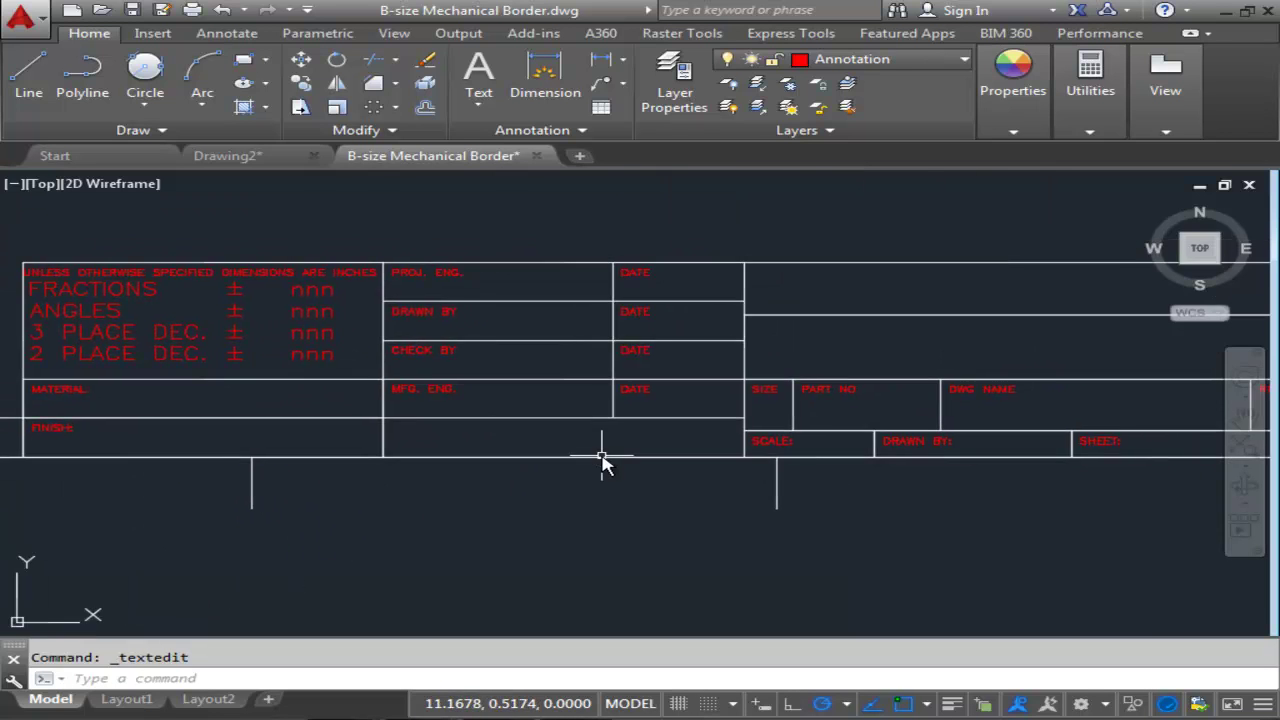
scroll(602, 460, "down", 2)
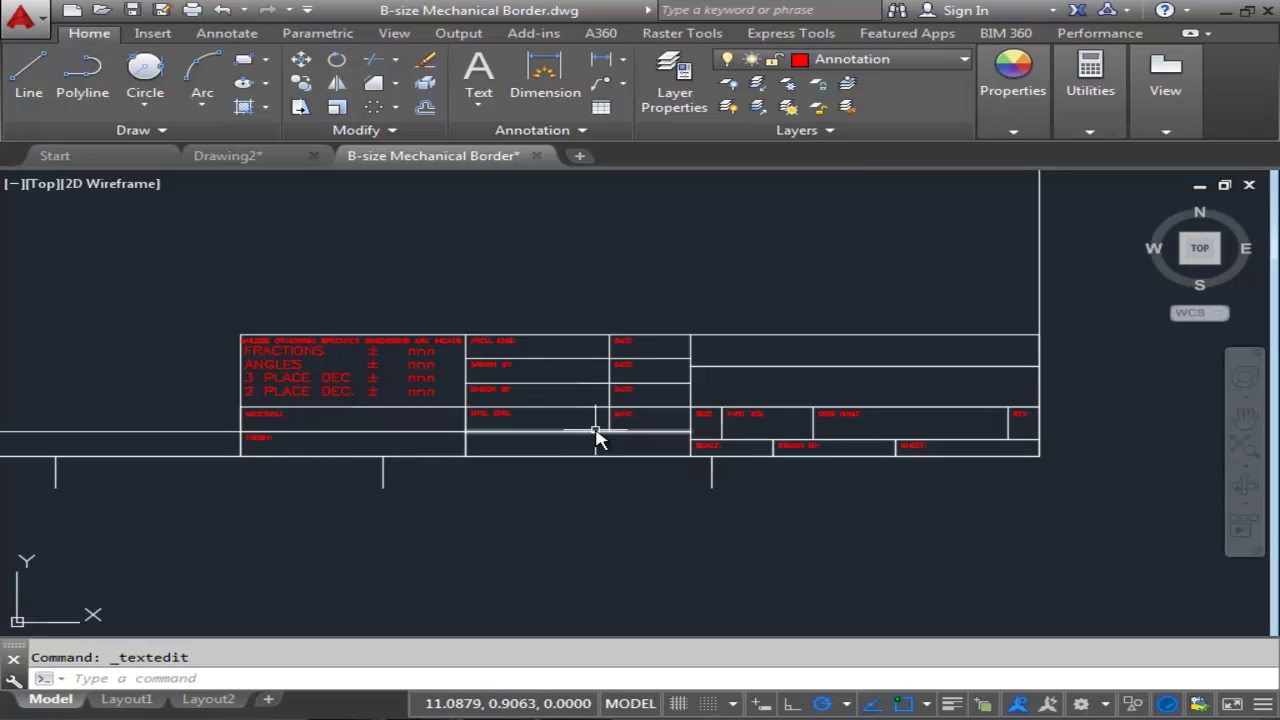
left_click(476, 101)
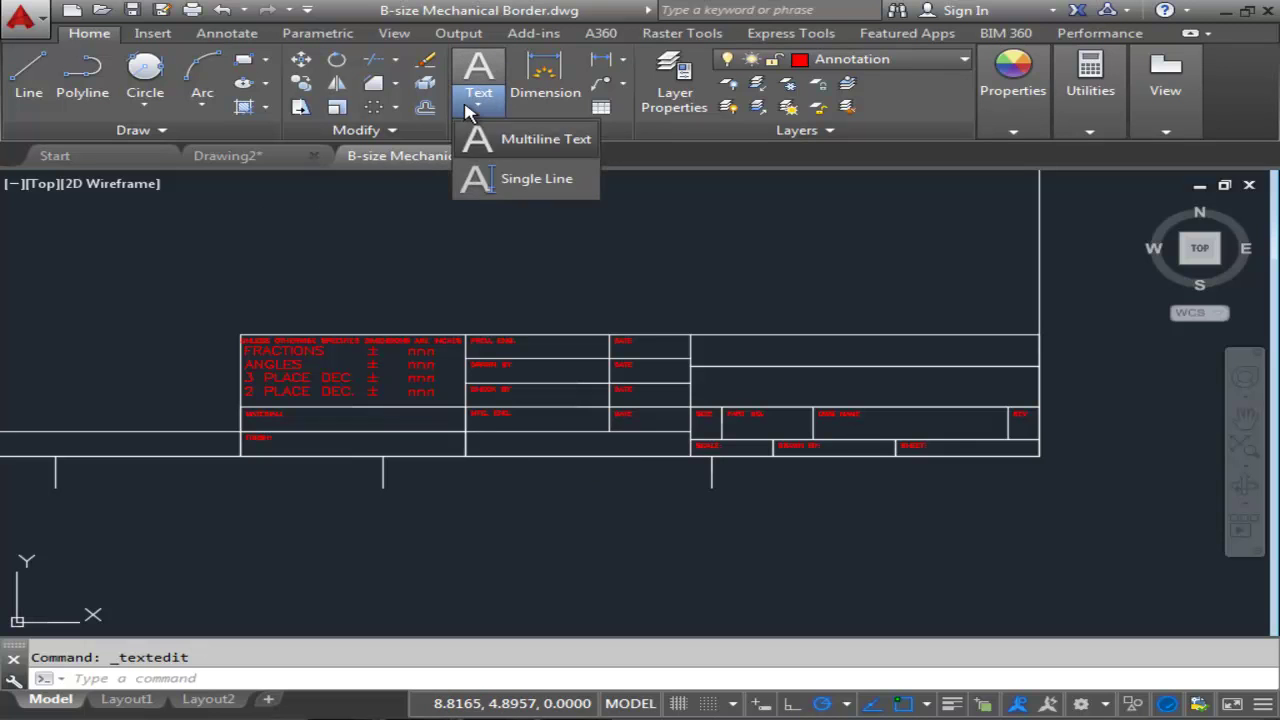
left_click(520, 190)
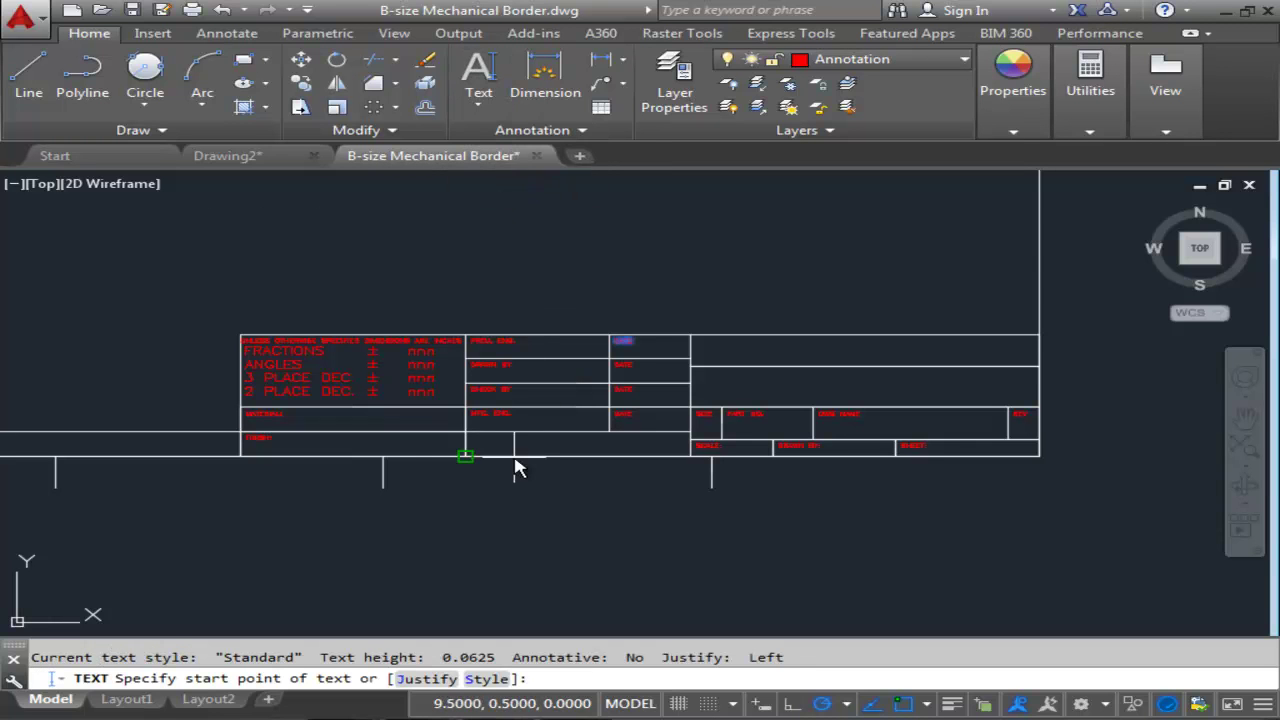
scroll(514, 466, "up", 2)
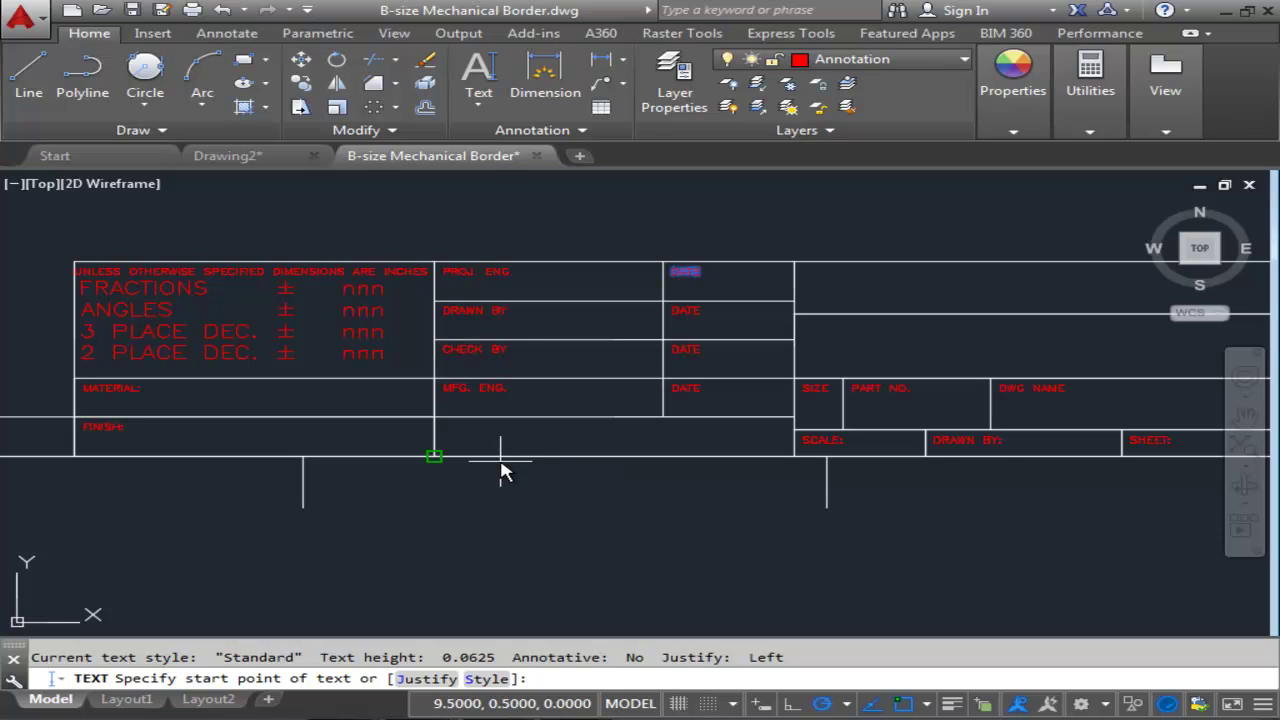
left_click(436, 682)
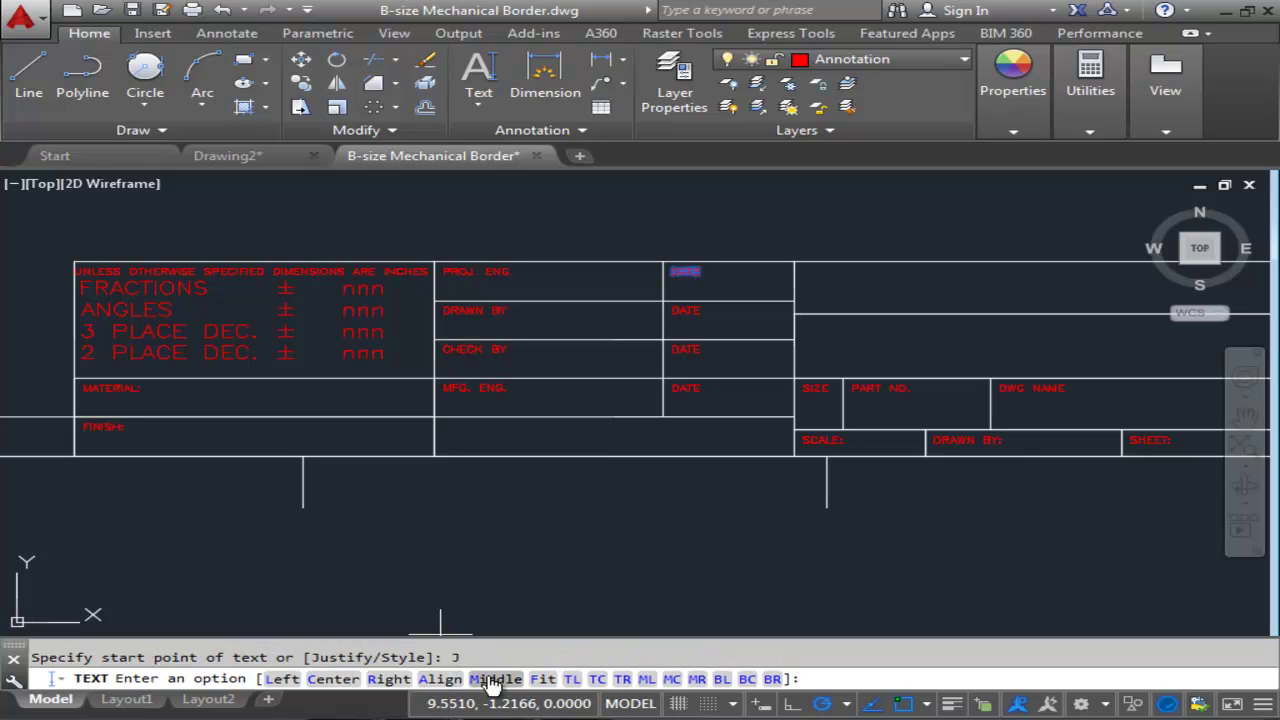
left_click(672, 680)
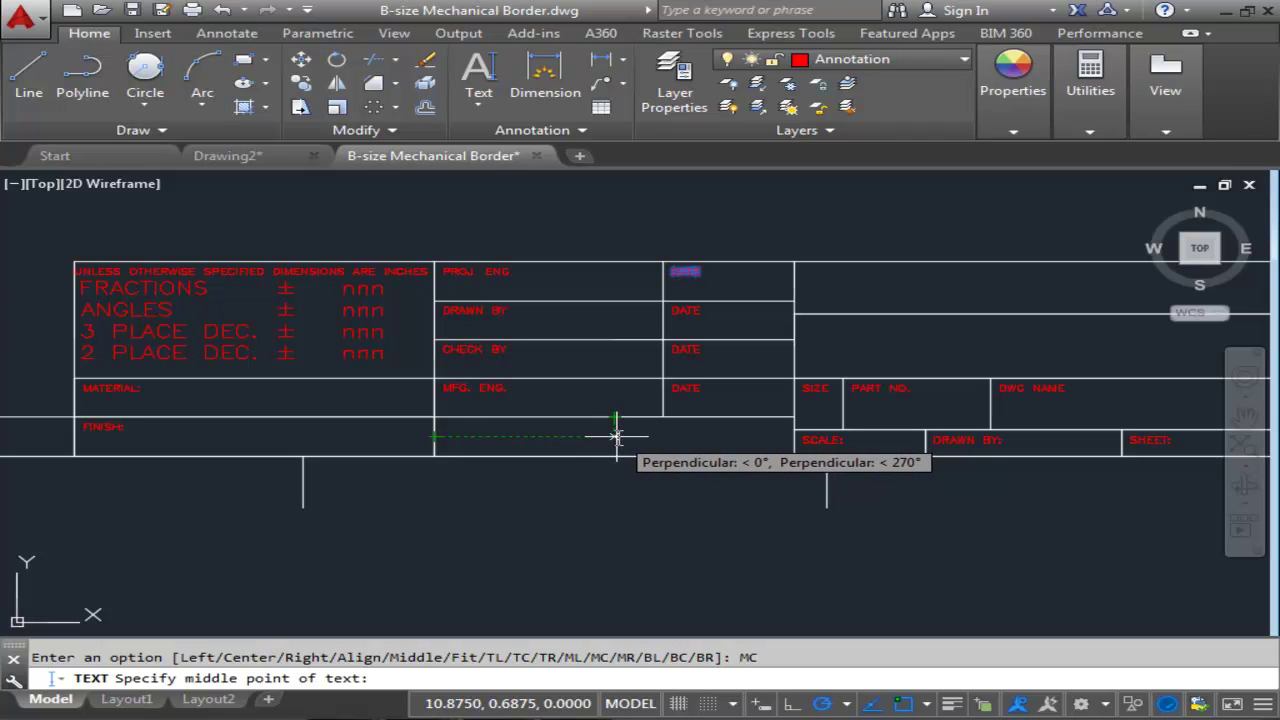
left_click(615, 437)
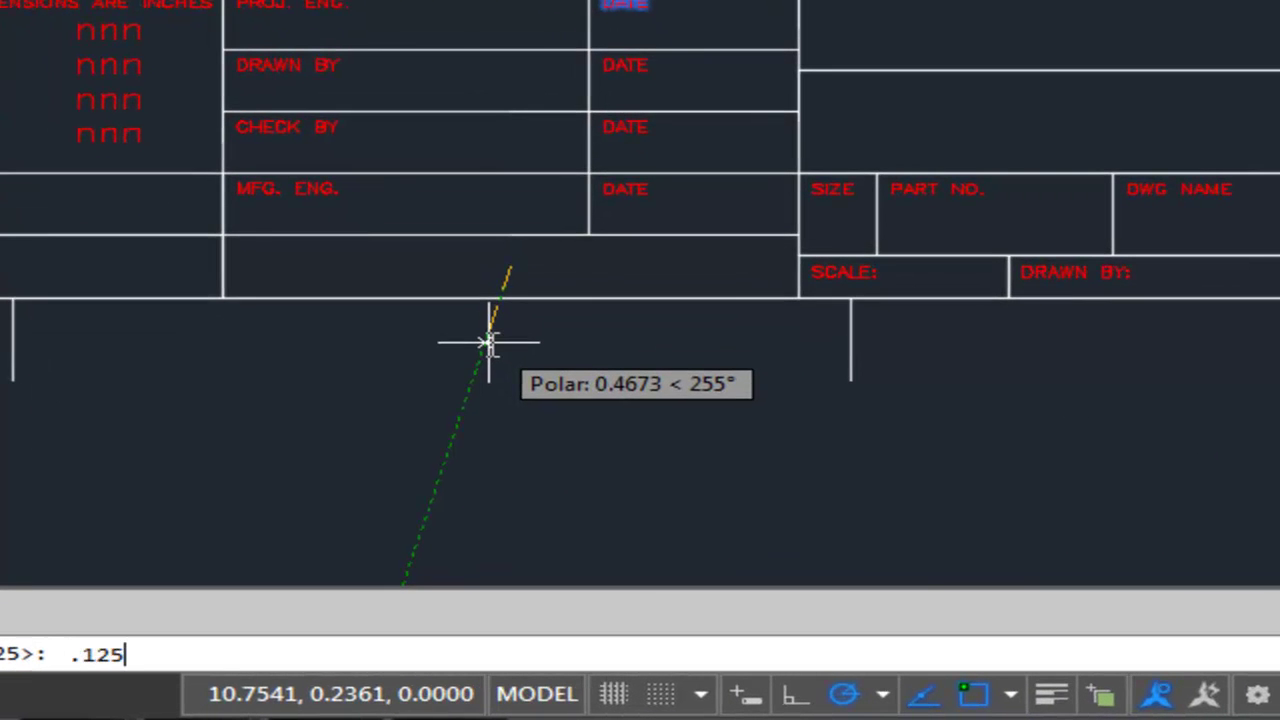
key("Return")
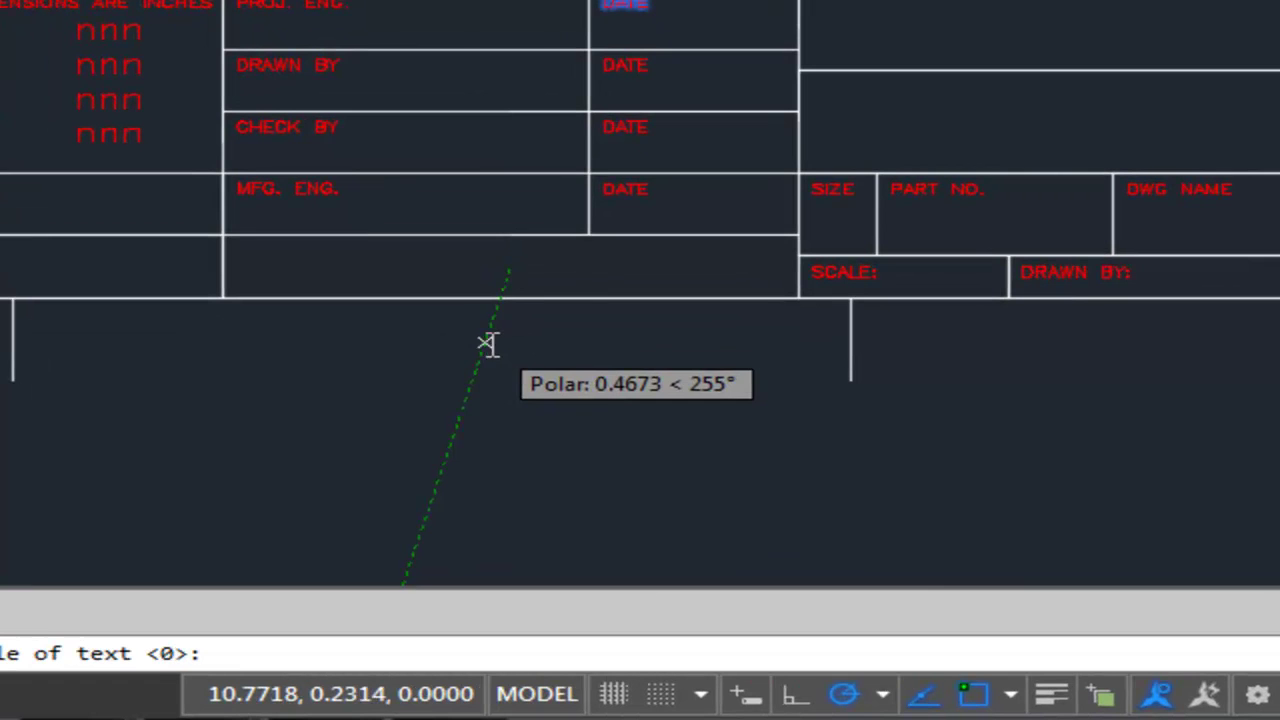
key("Return")
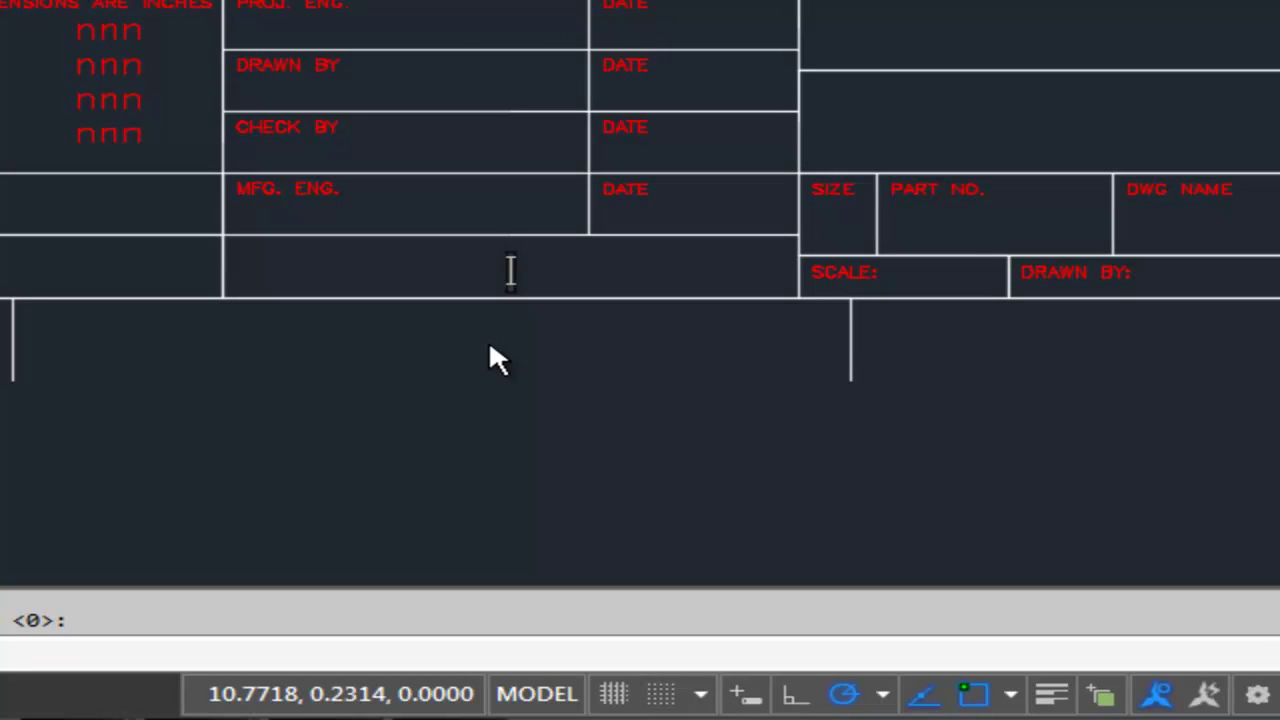
type("DO NOT ")
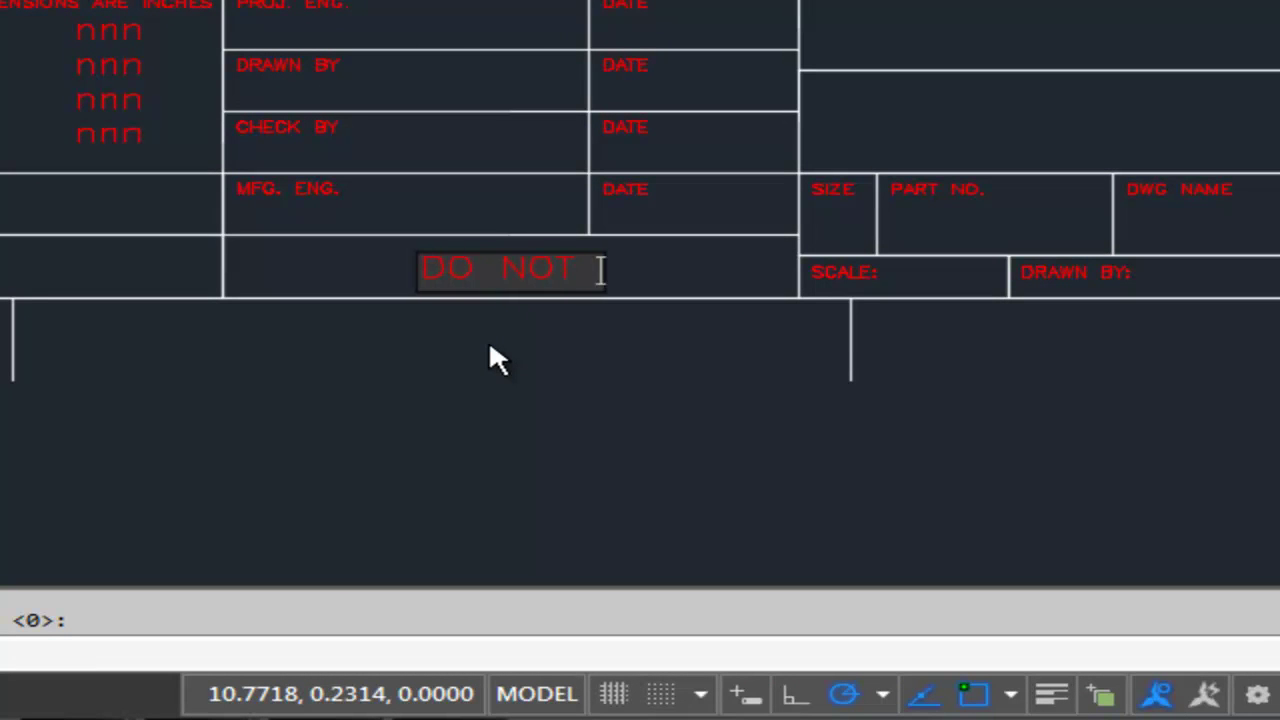
type("SCALE ")
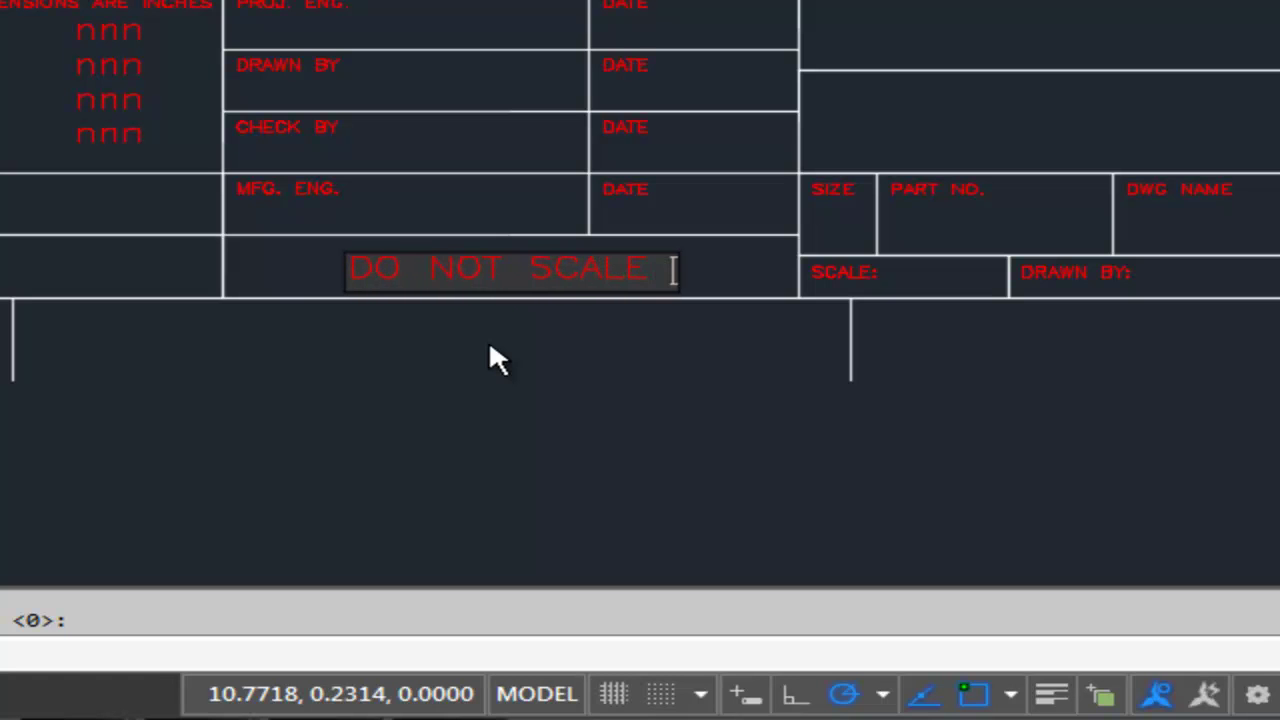
type("DWG.")
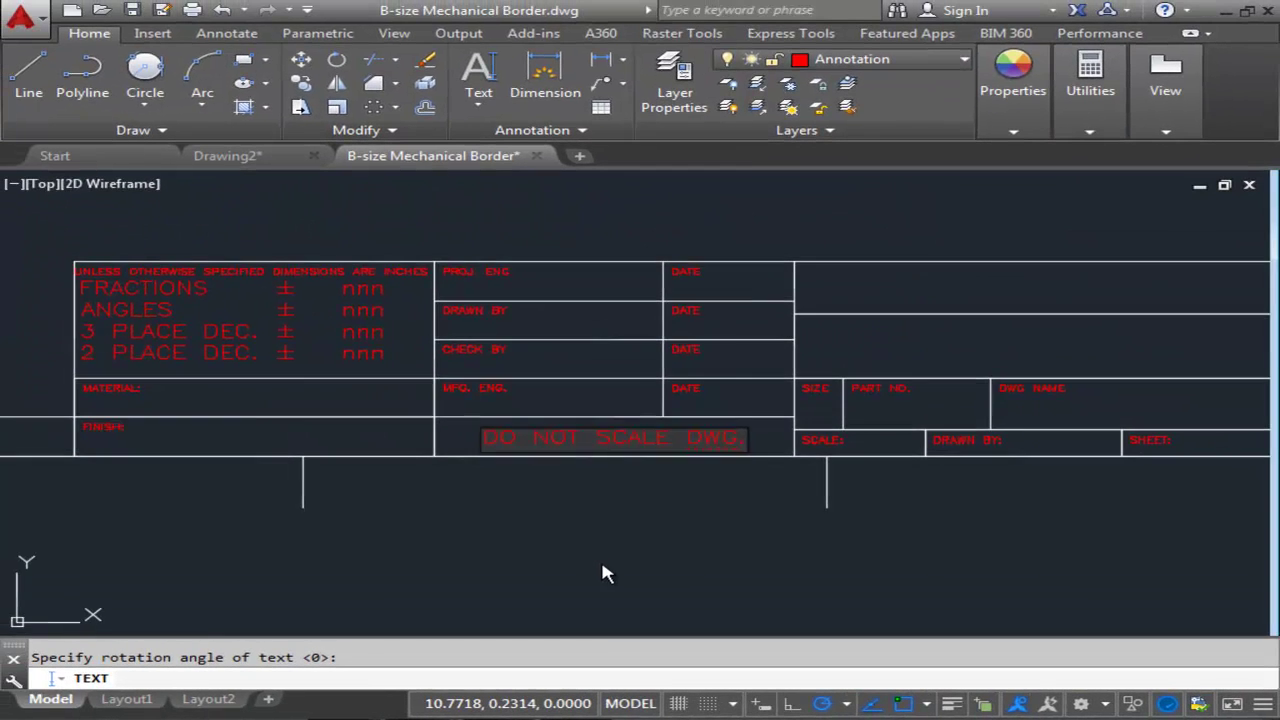
left_click(492, 476)
Add the single-line text MECHANICAL B-SIZE, middle-center justified, 1/8 high at 0° rotation, centred in the DWG NAME cell
scroll(766, 543, "down", 3)
scroll(574, 543, "up", 1)
middle_click_drag(737, 549, 487, 568)
scroll(402, 551, "up", 2)
middle_click_drag(560, 515, 442, 558)
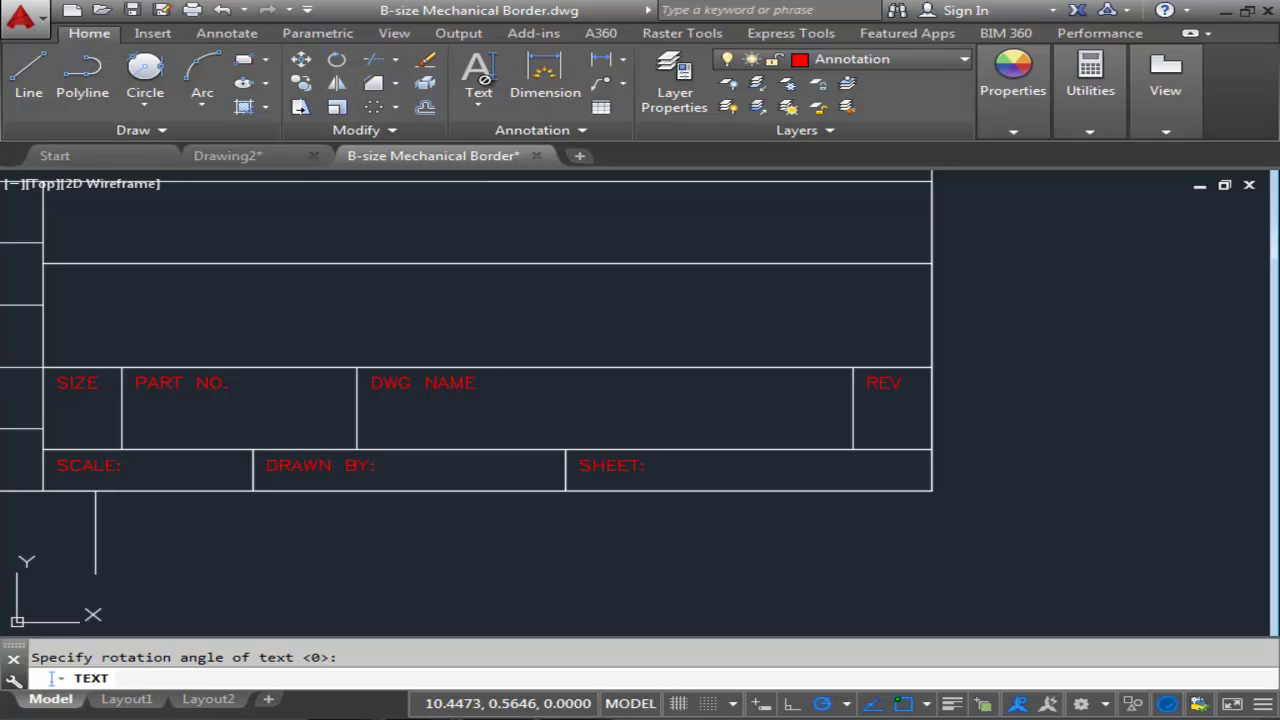
key("Escape")
left_click(482, 88)
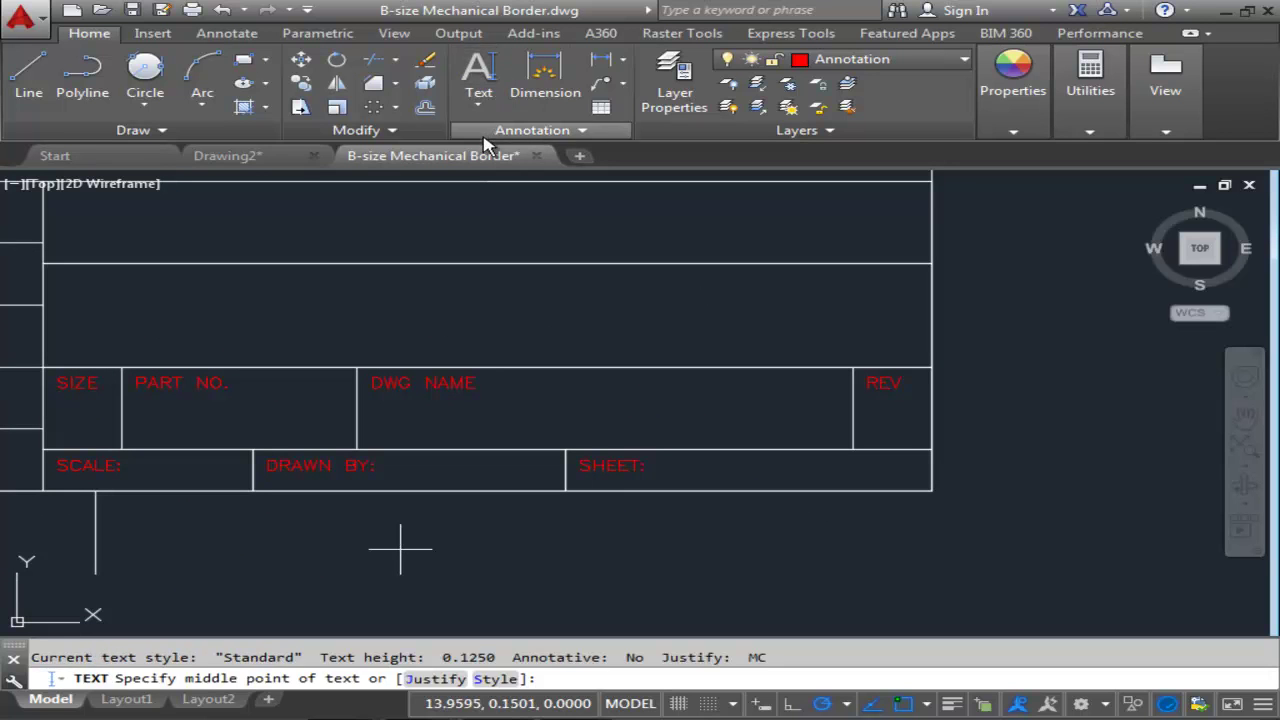
left_click(436, 680)
left_click(671, 679)
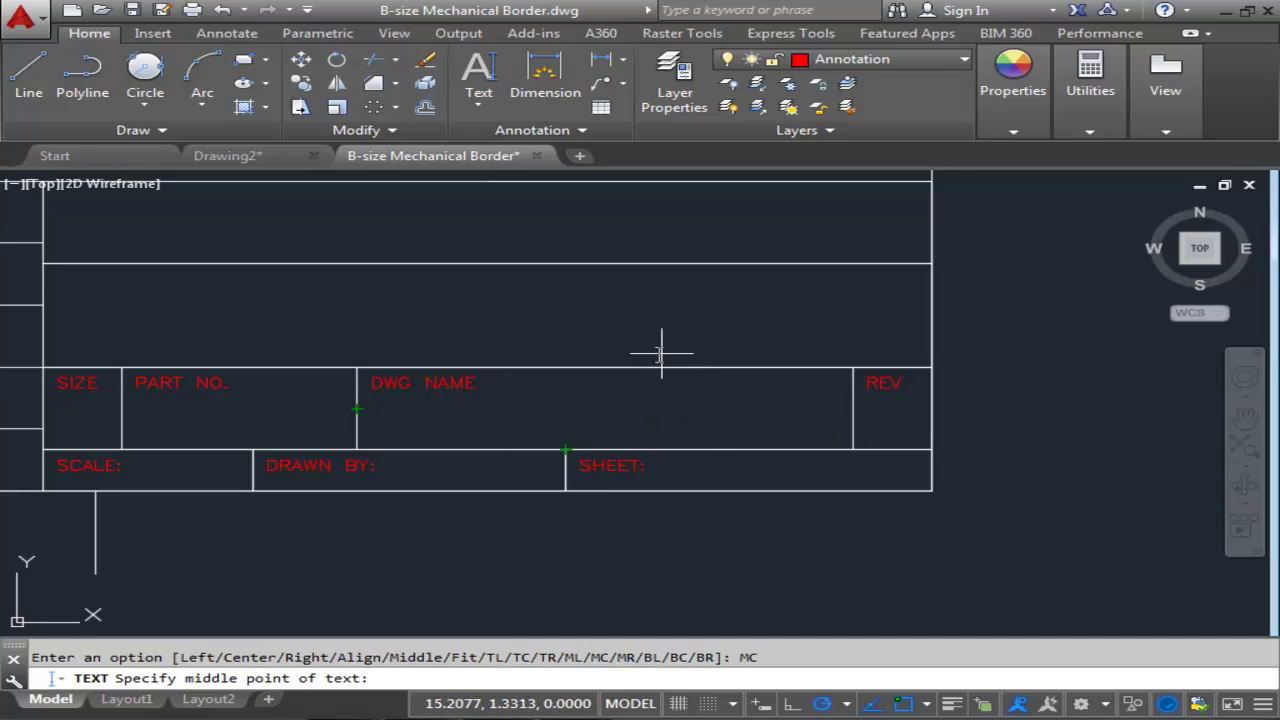
left_click(602, 408)
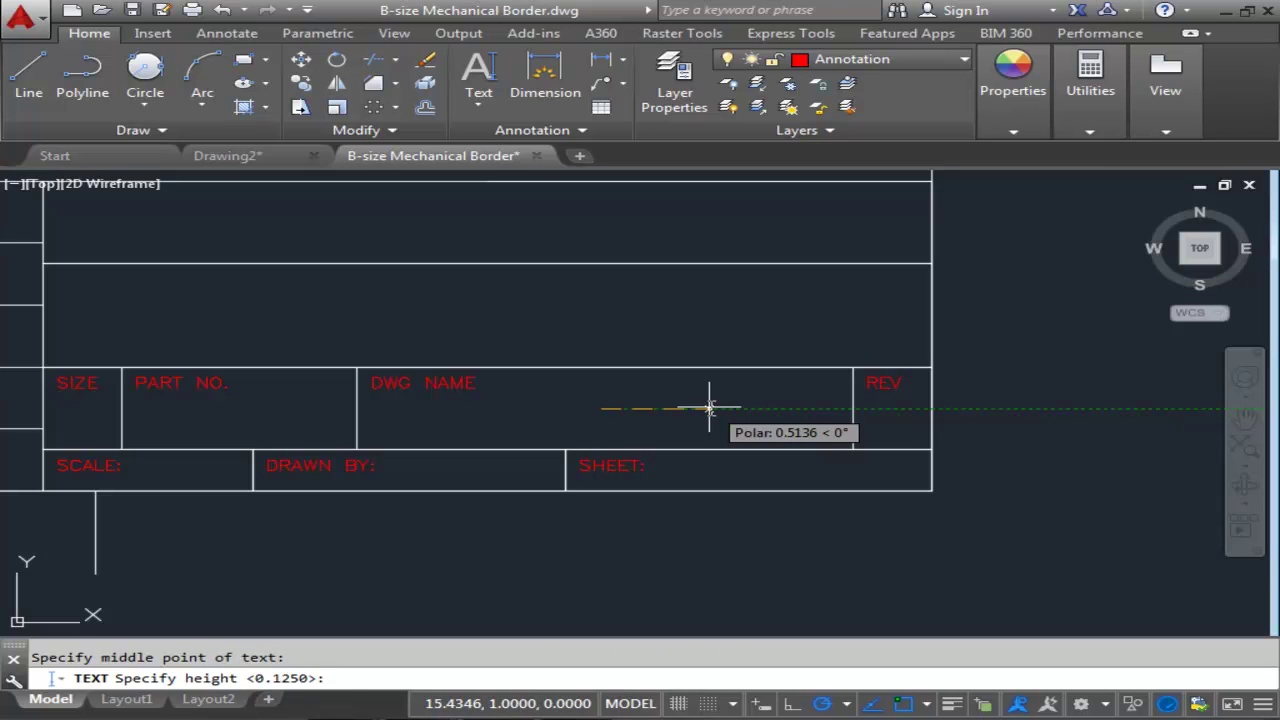
type("1/8")
key("Return")
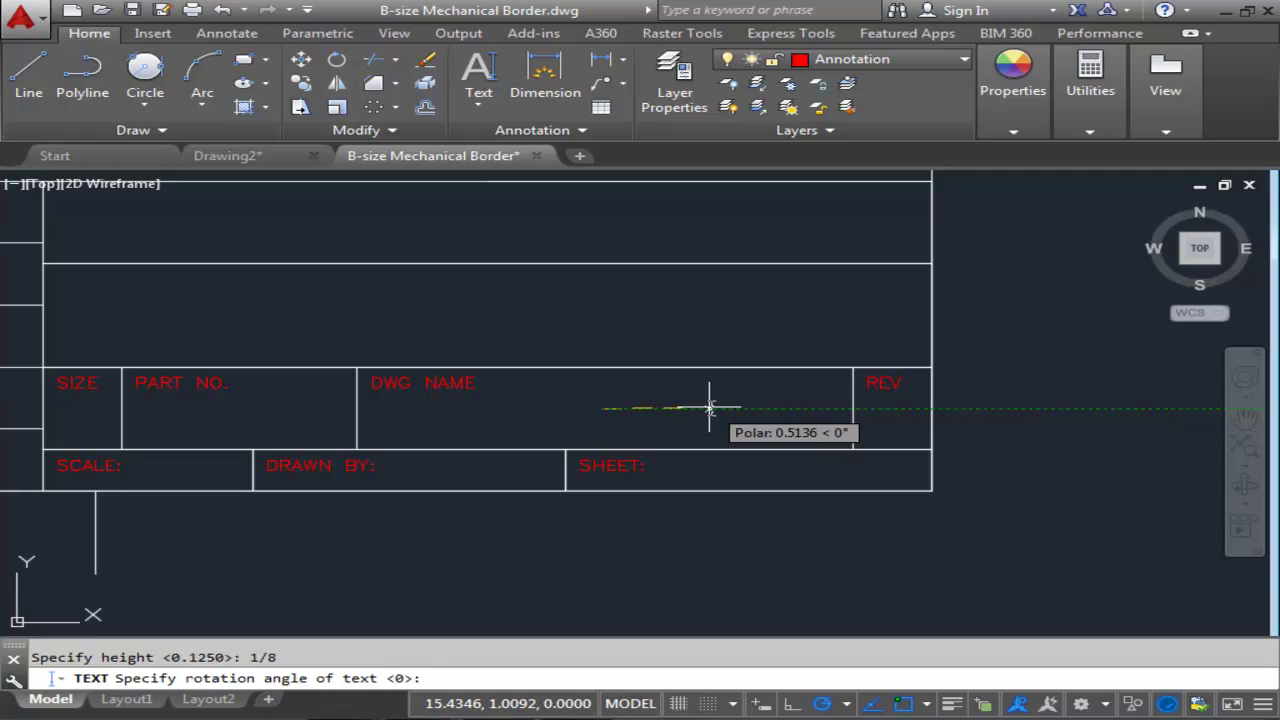
key("Return")
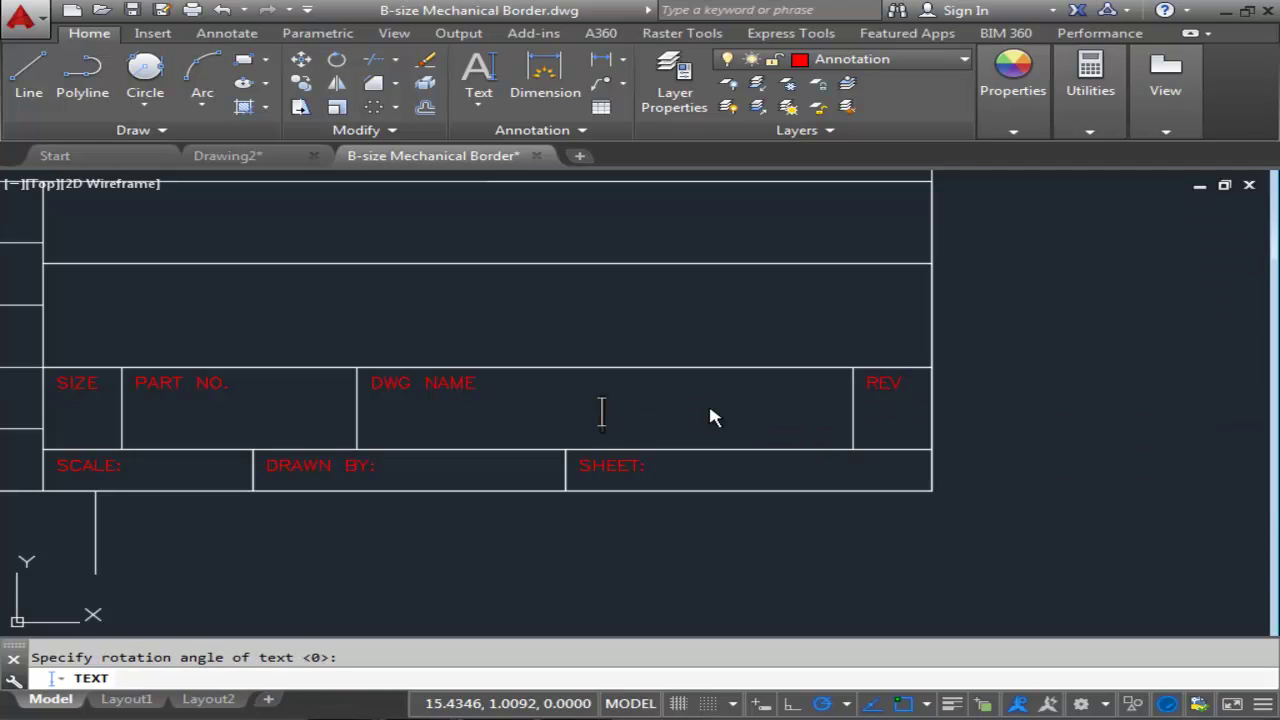
type("MECH")
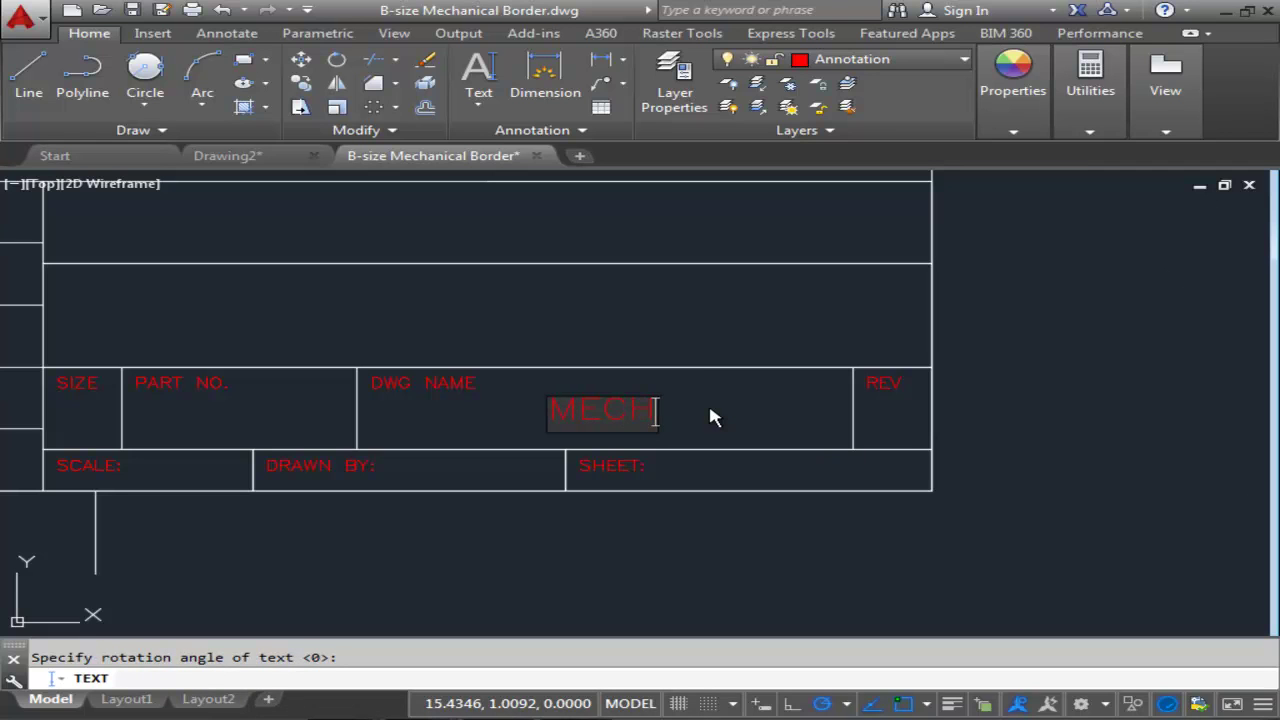
type("ANICAL ")
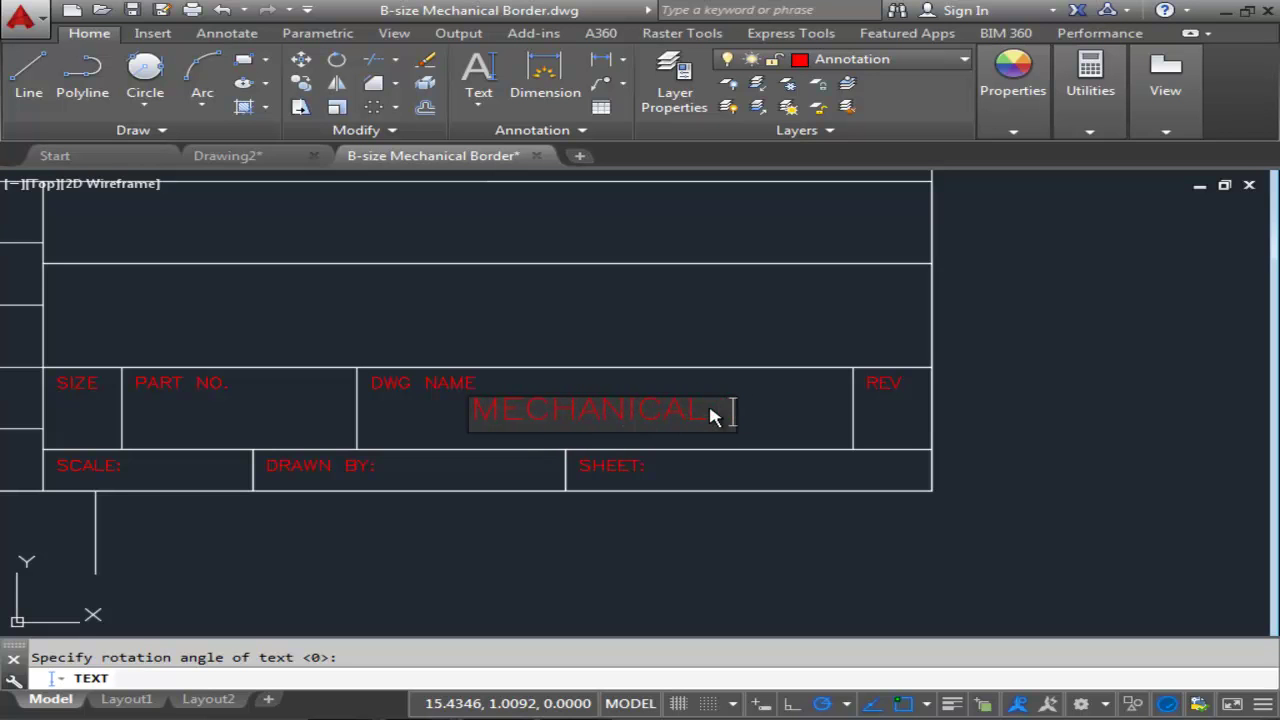
type("B-SIZE")
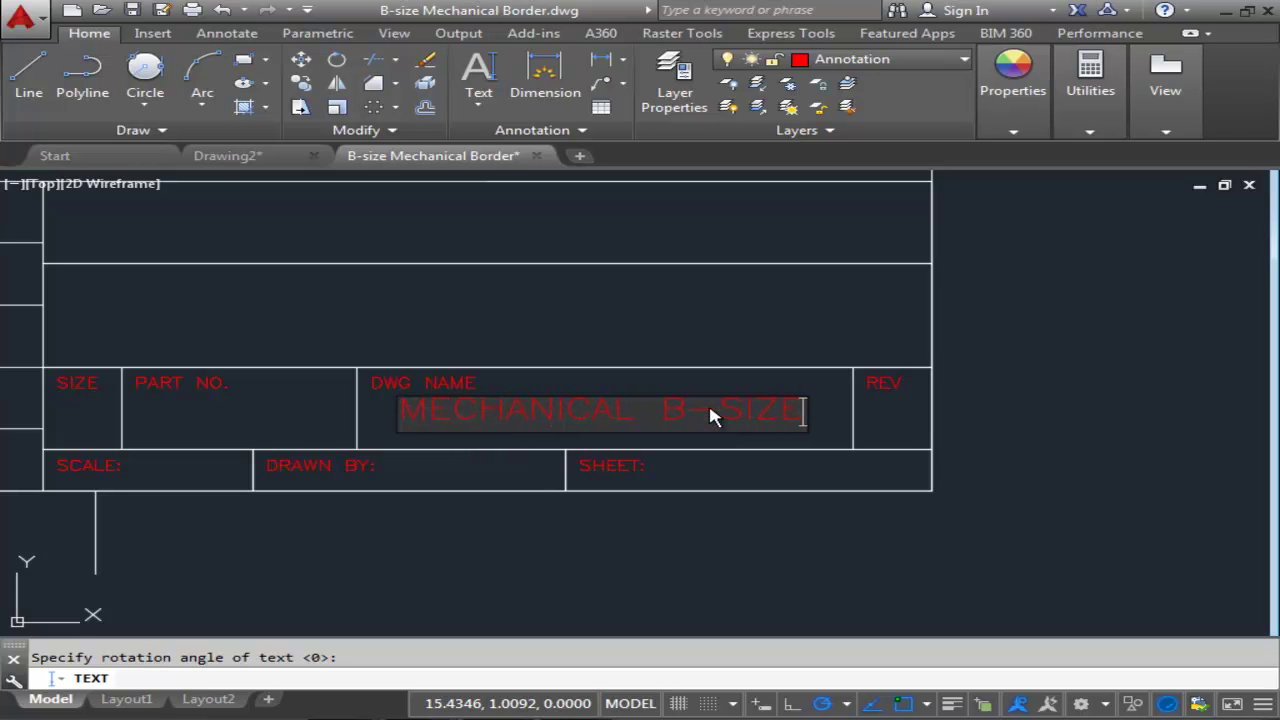
key("Return")
key("Return")
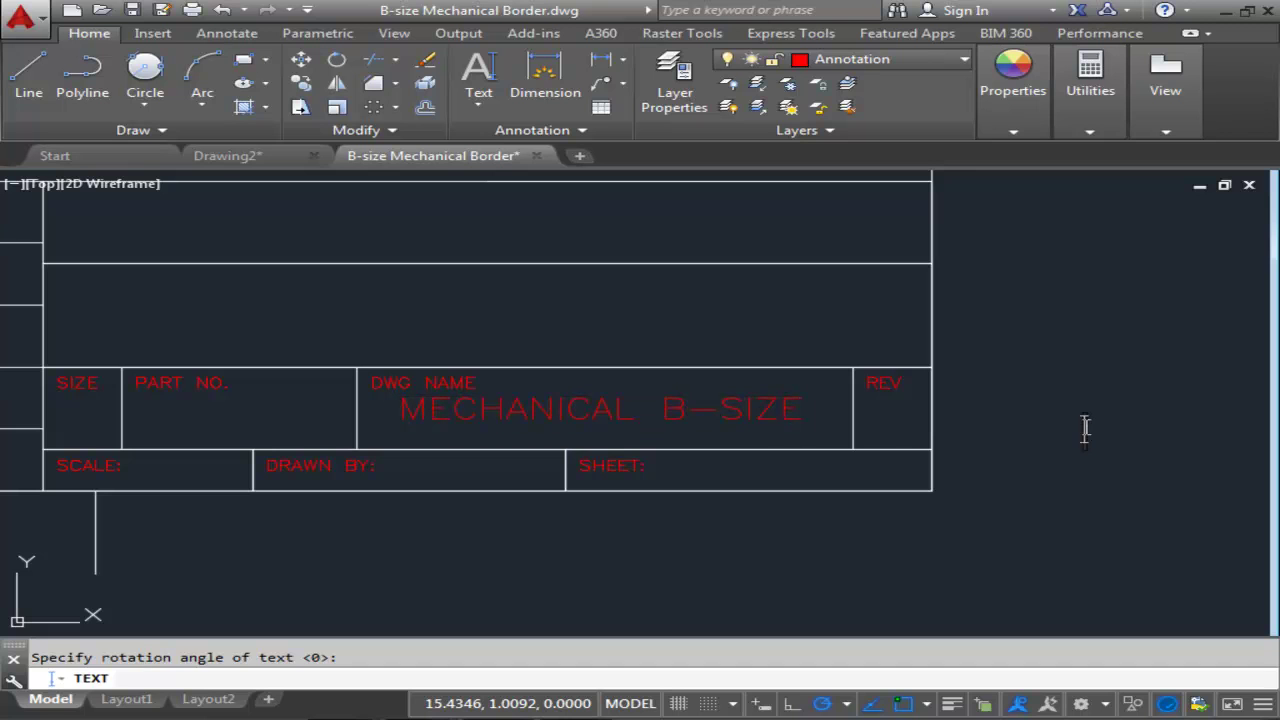
key("Escape")
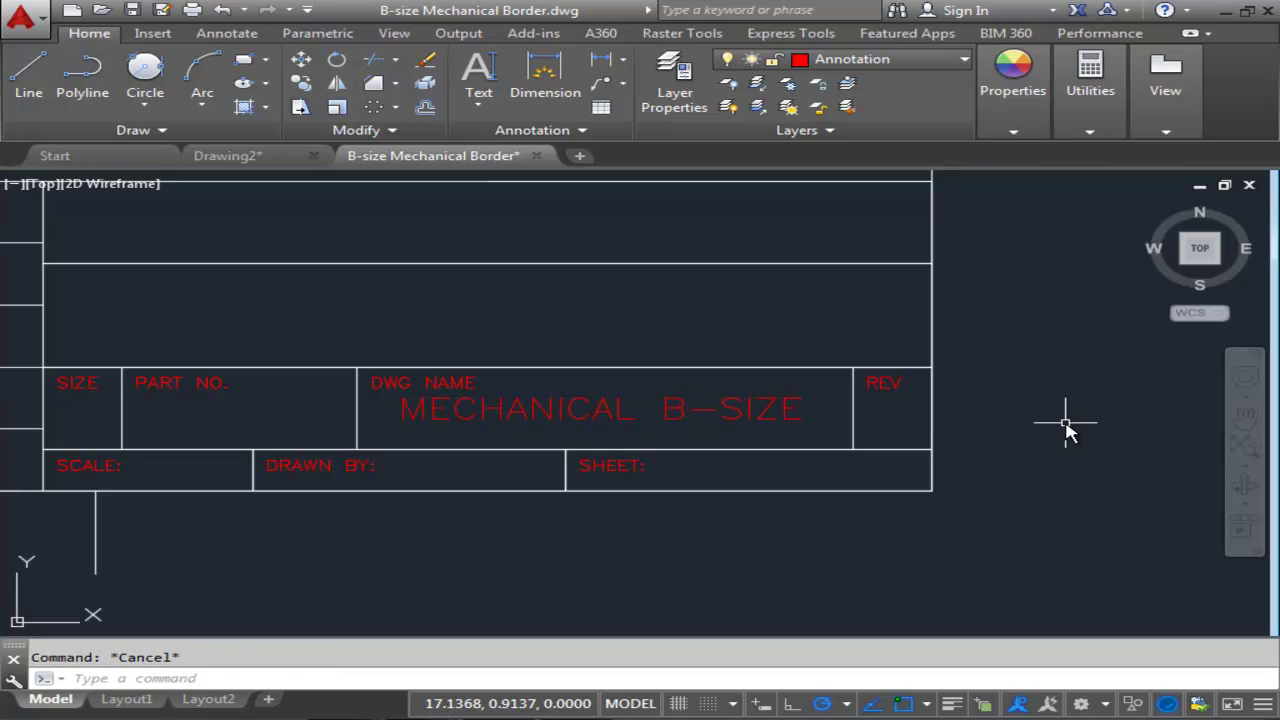
Try to shift the MECHANICAL B-SIZE text slightly down within its cell by its middle grip, and clear the selection
left_click(714, 406)
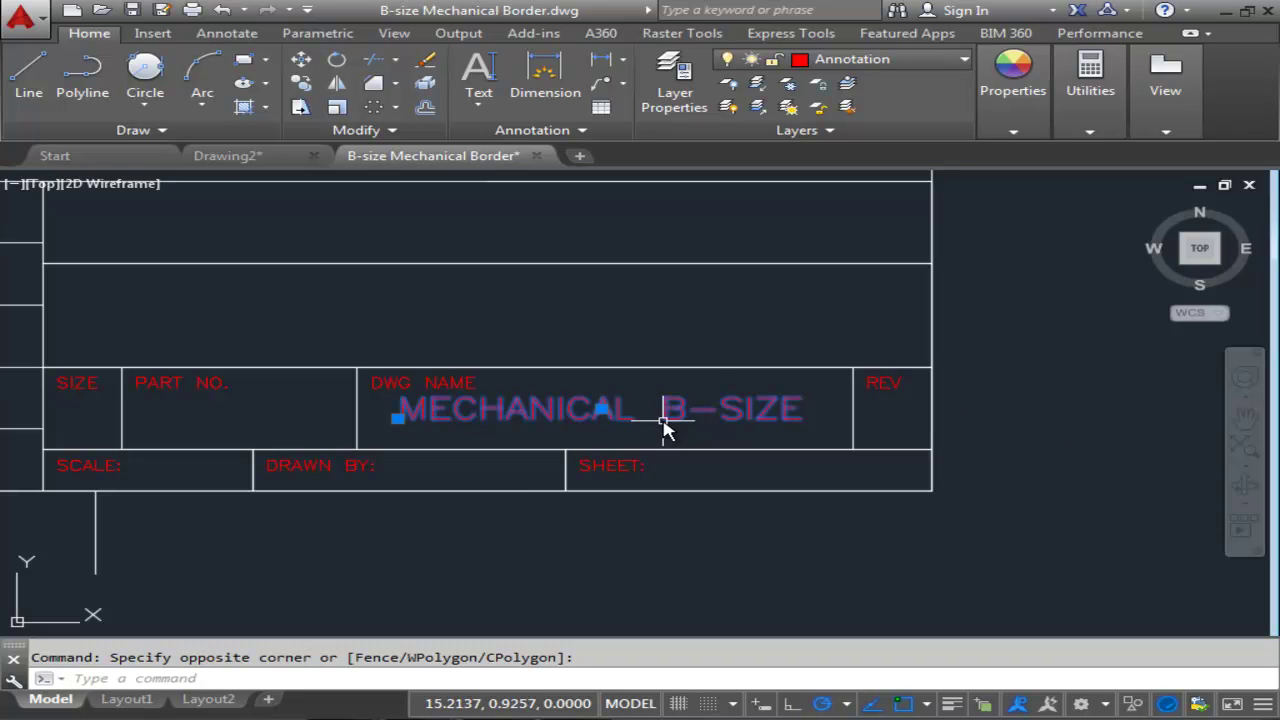
left_click(600, 408)
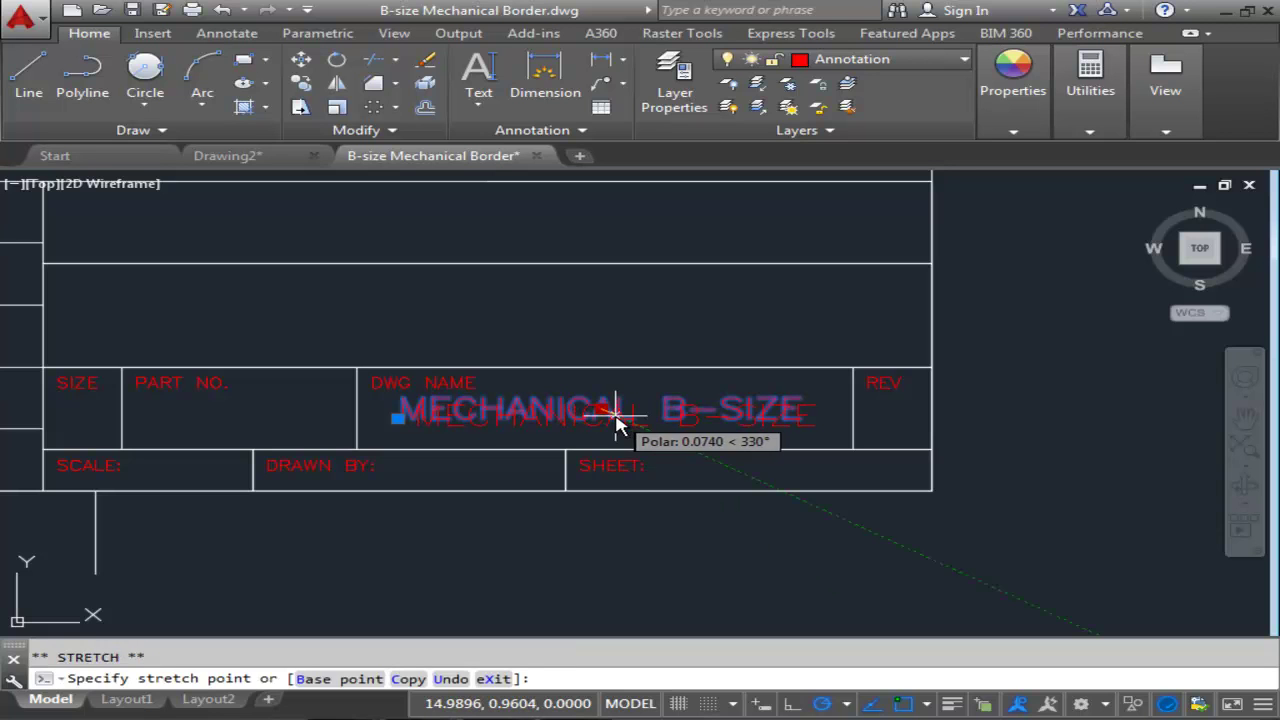
left_click(603, 414)
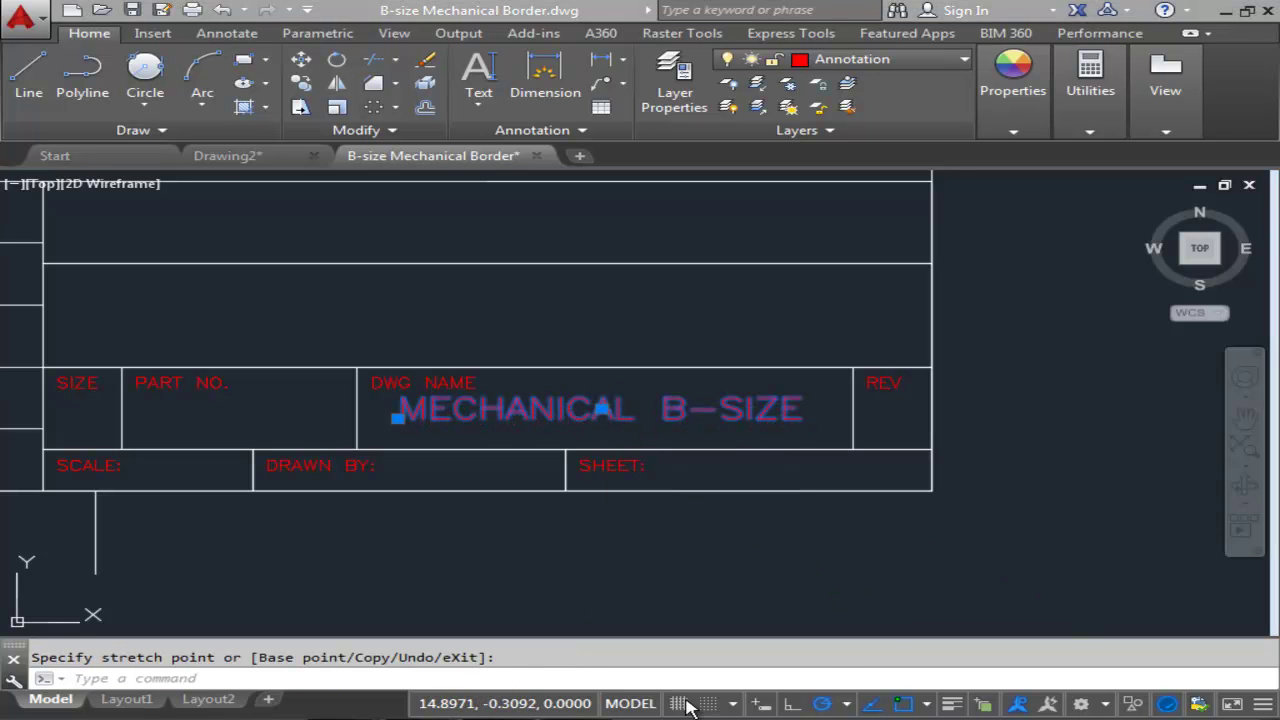
key("ctrl+1")
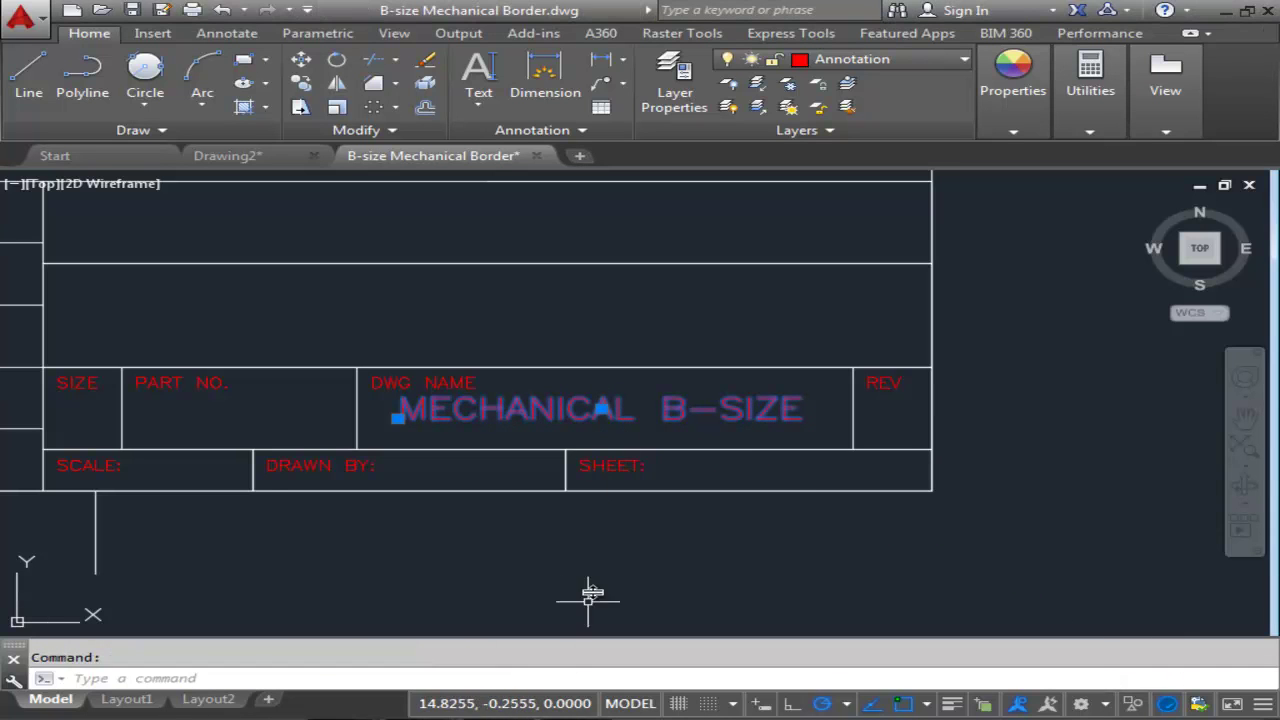
mouse_move(586, 486)
middle_mouse_down()
mouse_move(606, 537)
mouse_move(658, 549)
middle_mouse_up()
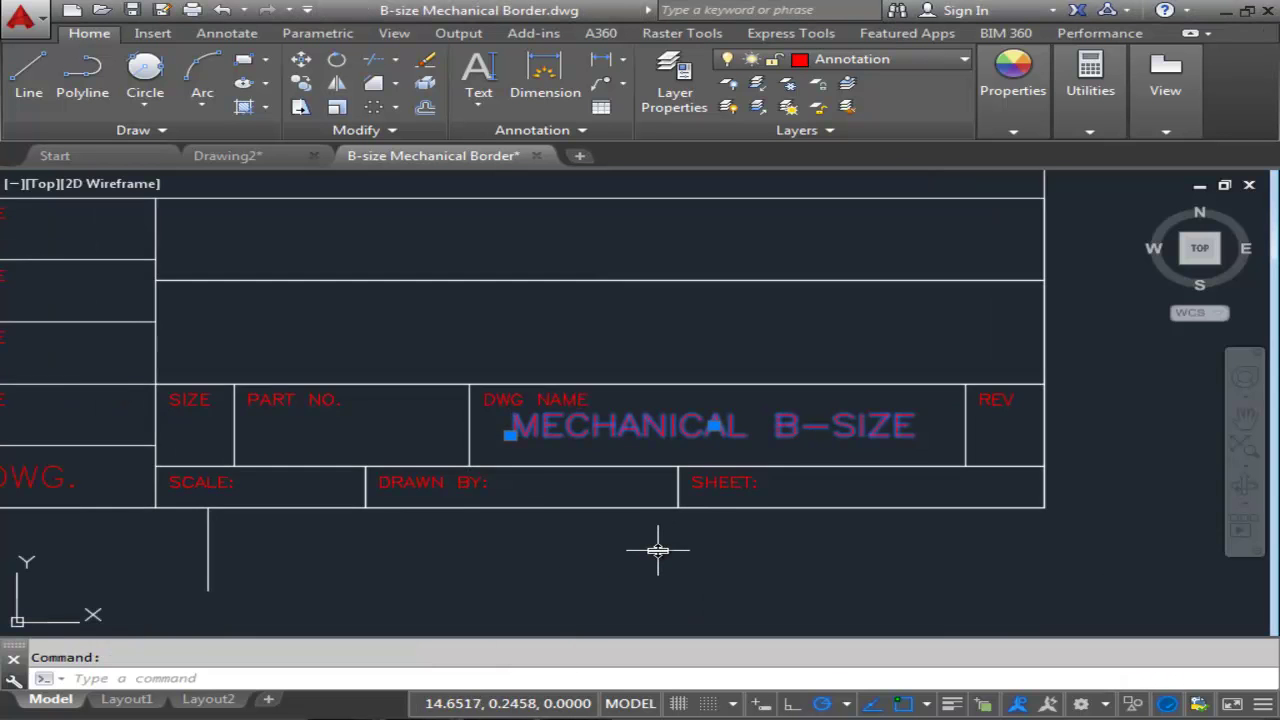
scroll(658, 549, "down", 2)
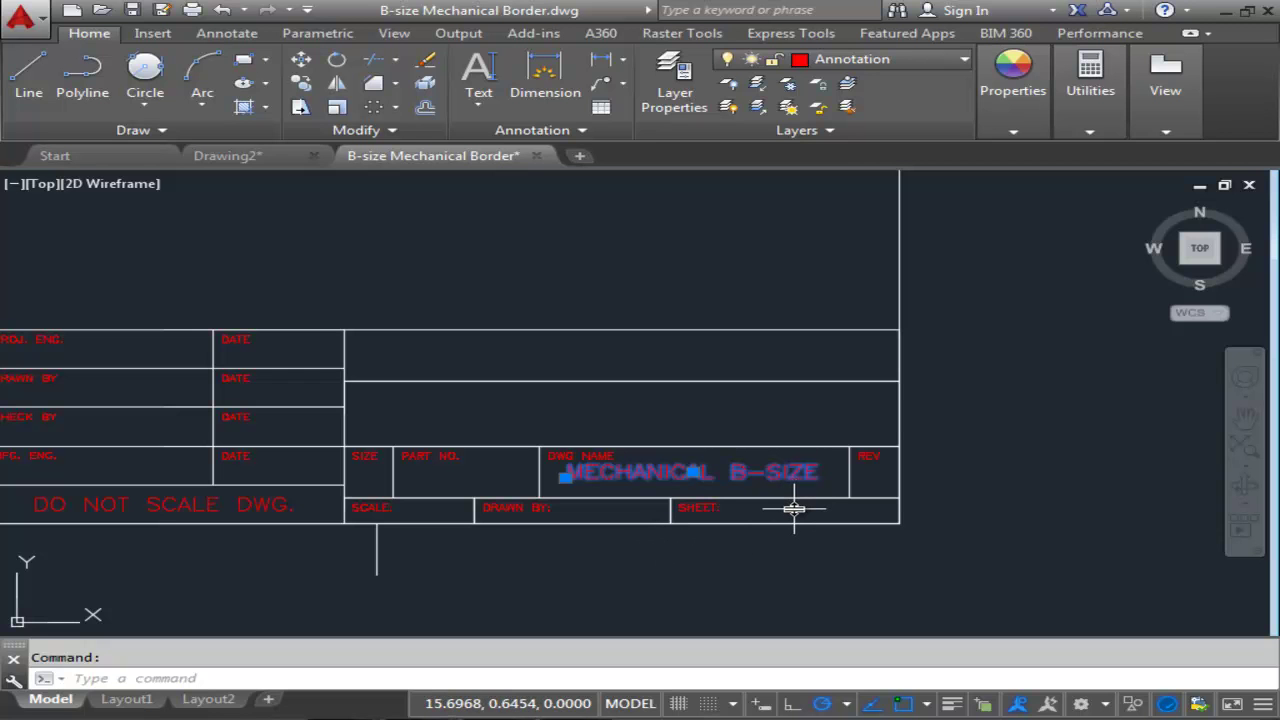
key("Escape")
Zoom to the drawing extents to review the whole border and title block
scroll(800, 557, "down", 5)
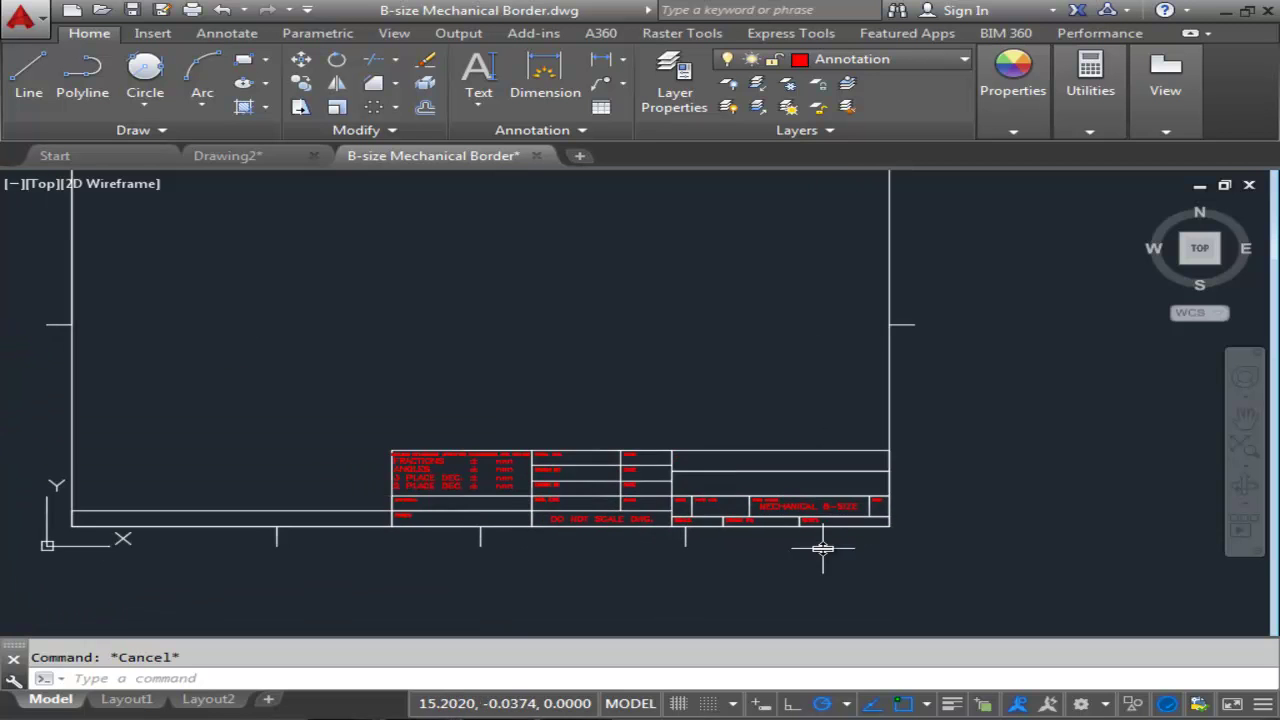
middle_click(838, 560)
middle_click(838, 560)
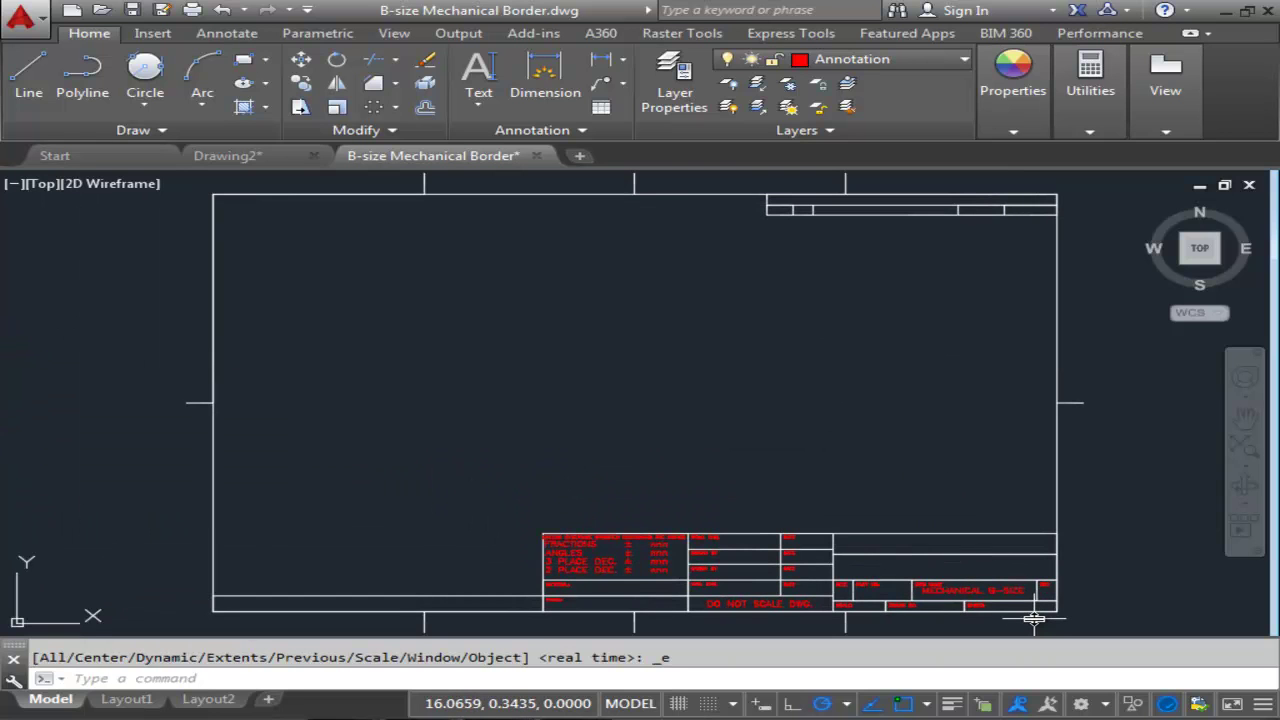